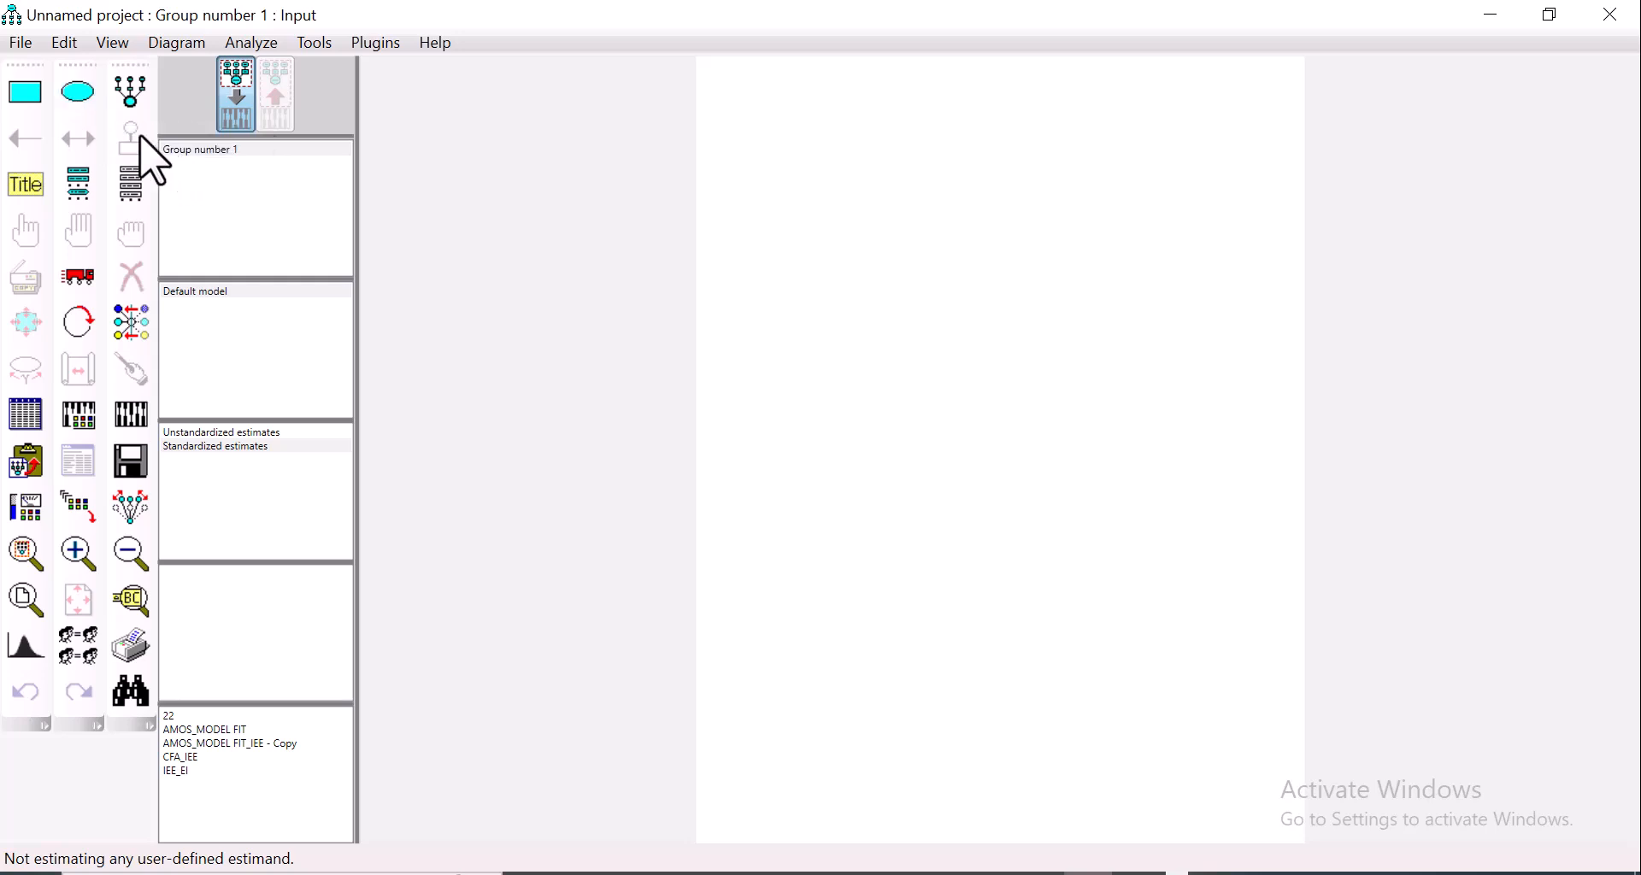
Step: Draw a latent variable ellipse in the upper left of the page, then duplicate it once directly below and once to the right
click(73, 99)
drag(746, 205, 894, 313)
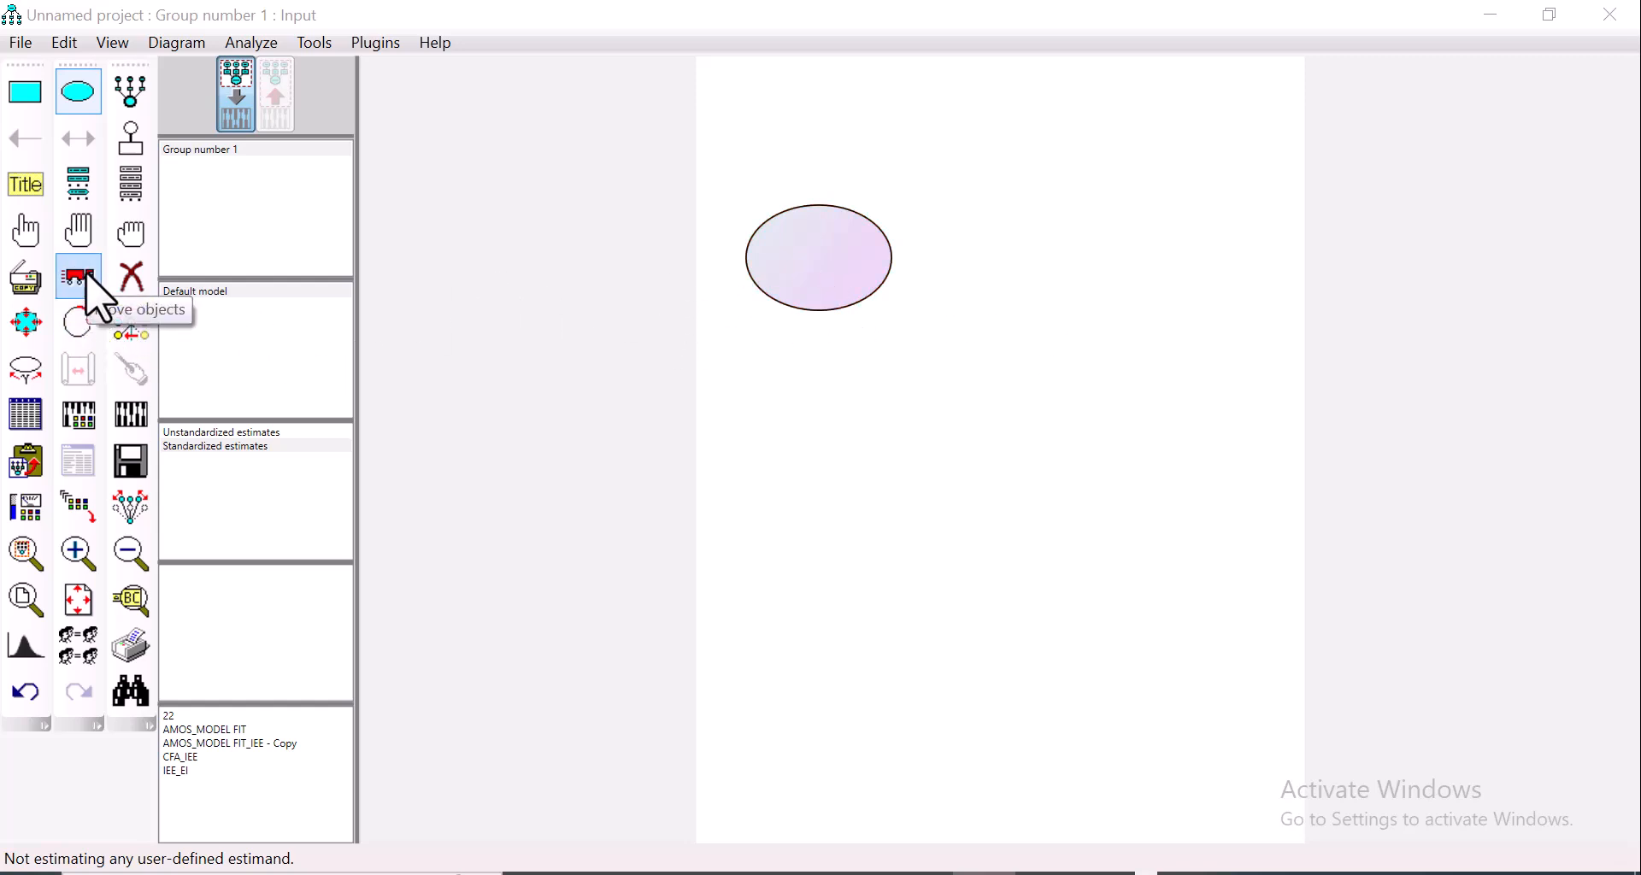
click(13, 286)
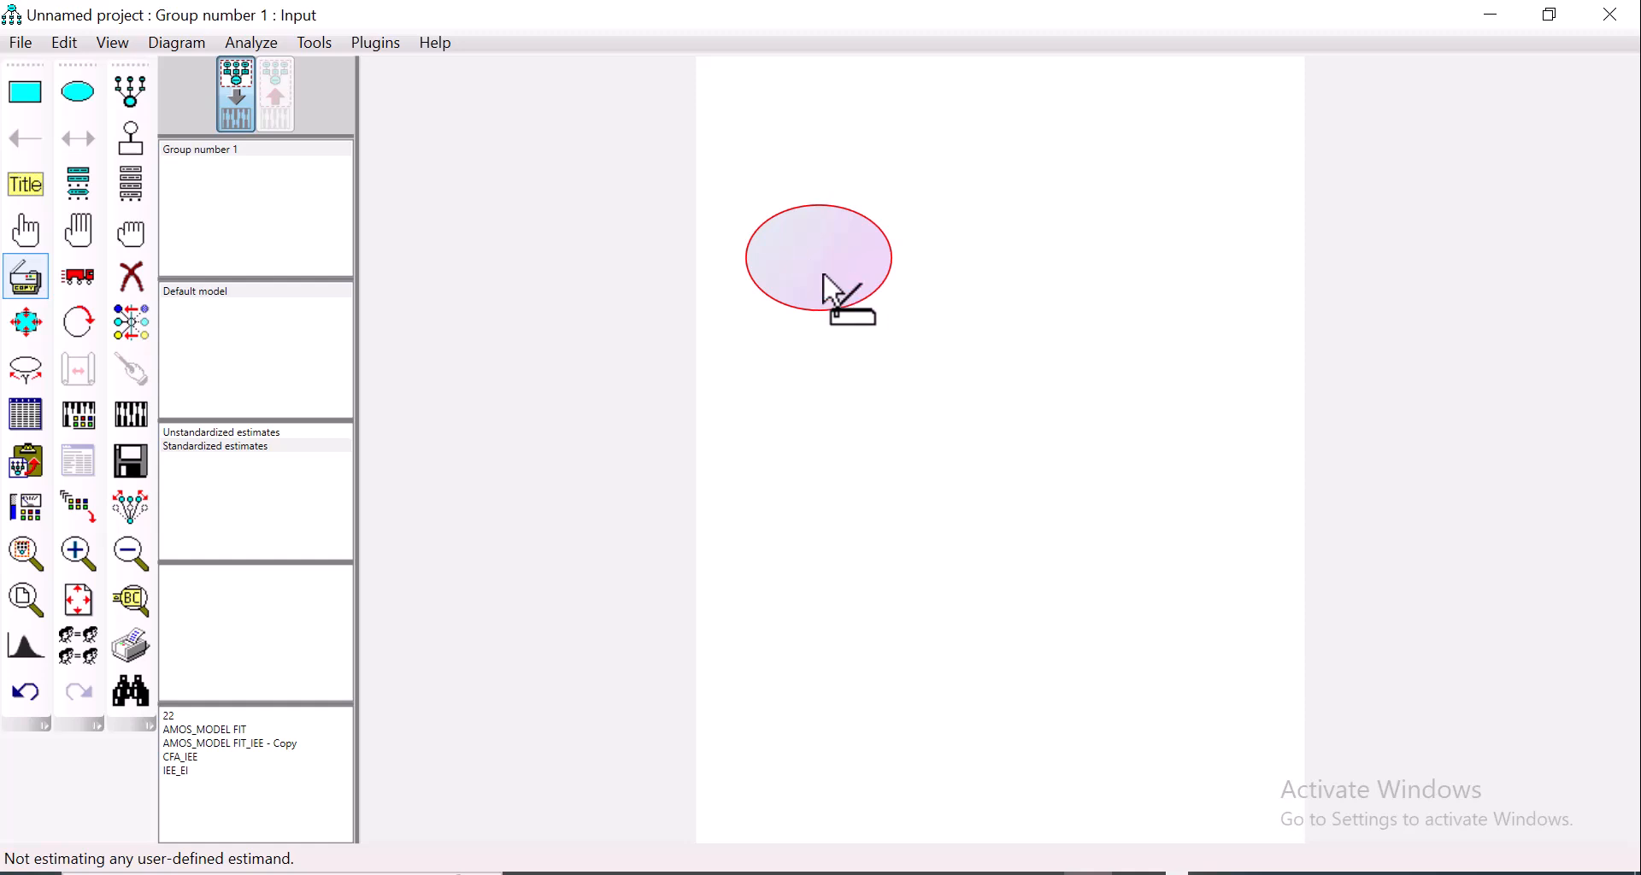
drag(813, 267, 819, 451)
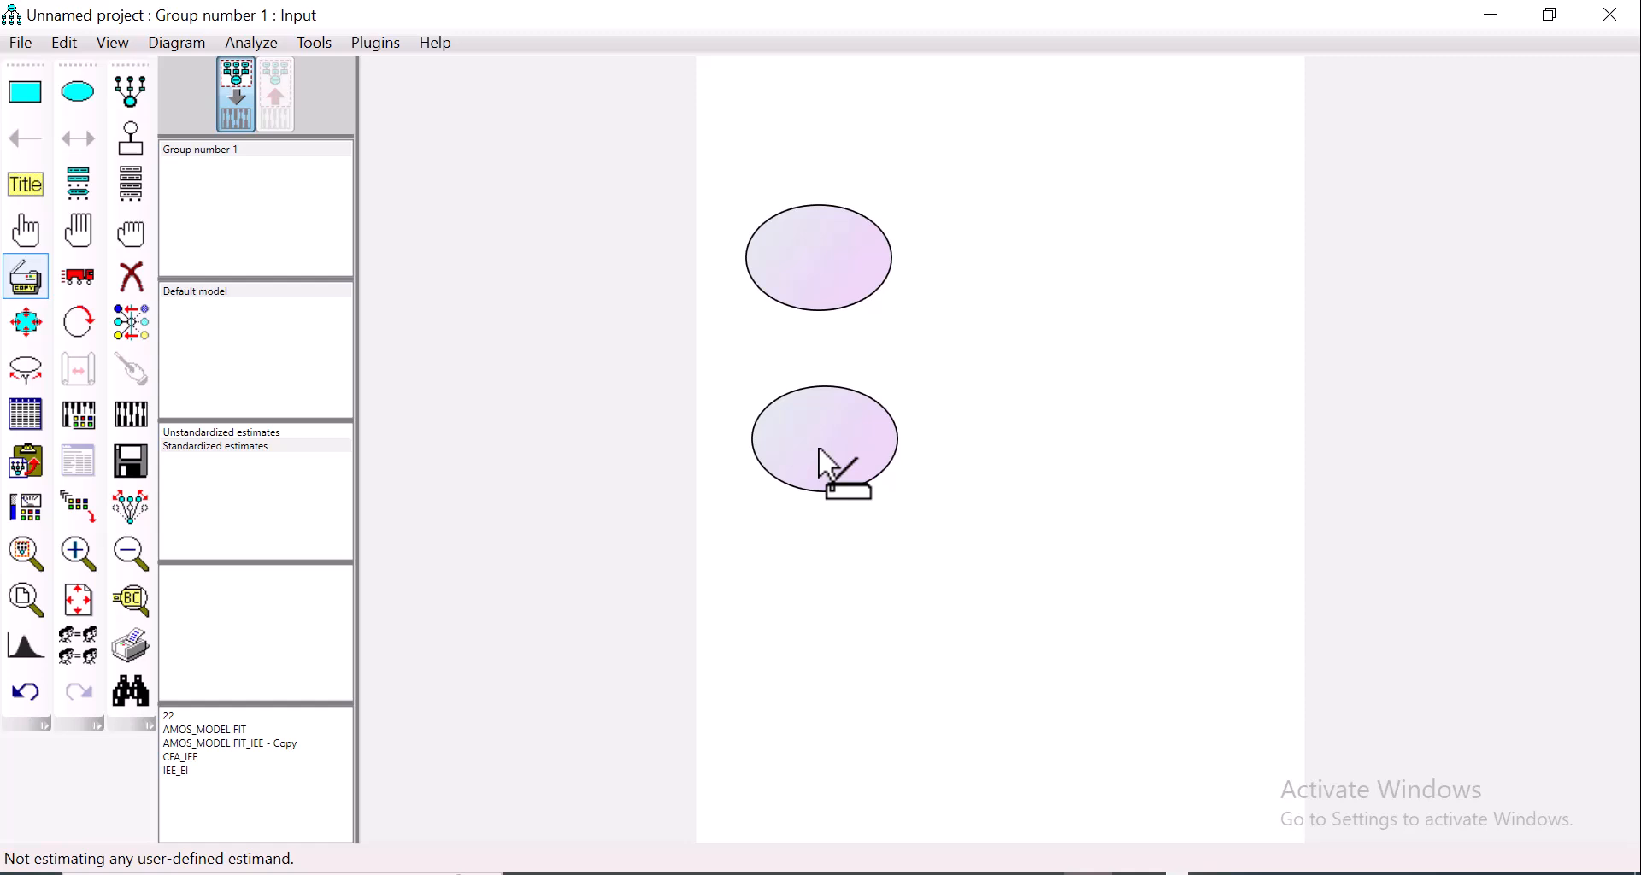
drag(819, 451, 819, 451)
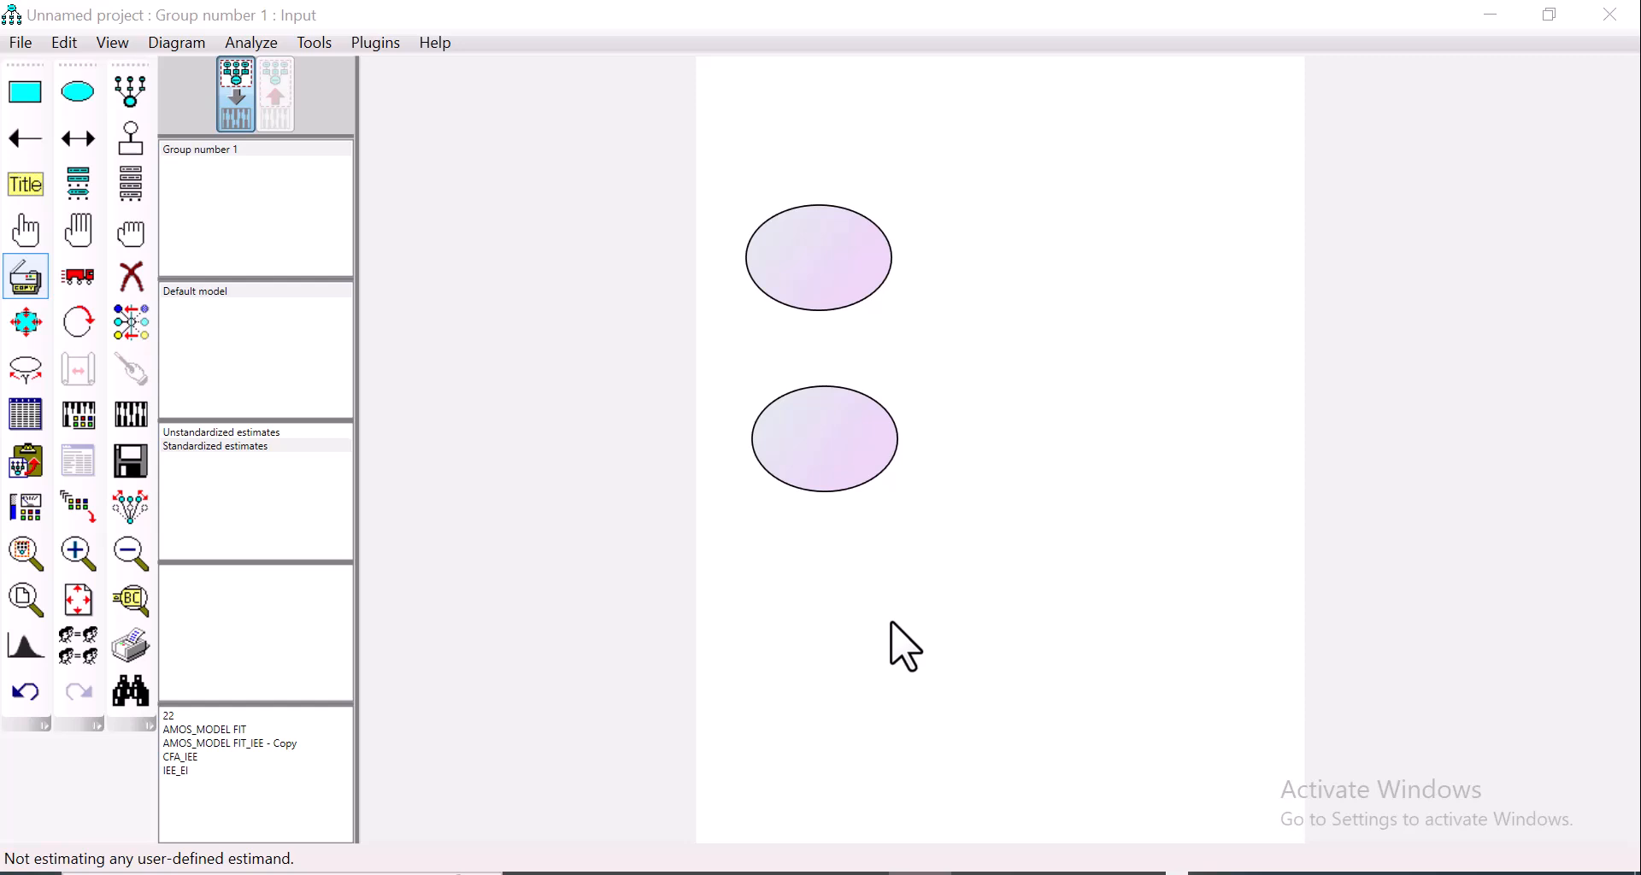
drag(881, 284, 1205, 355)
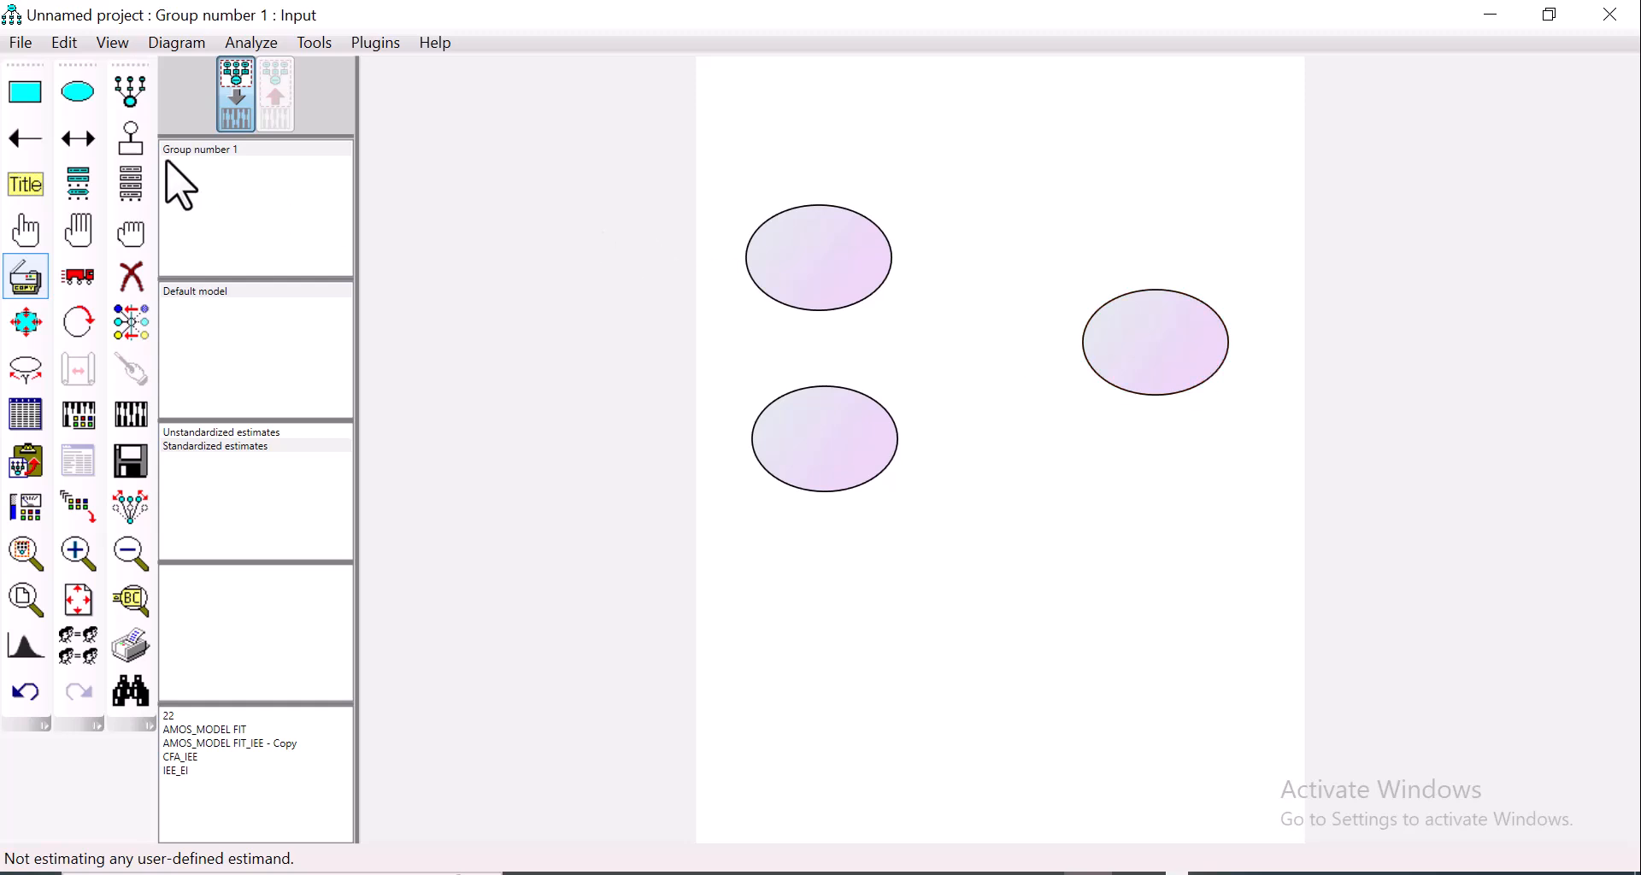
Step: Draw single-headed paths from each of the two left ellipses to the right ellipse
click(13, 141)
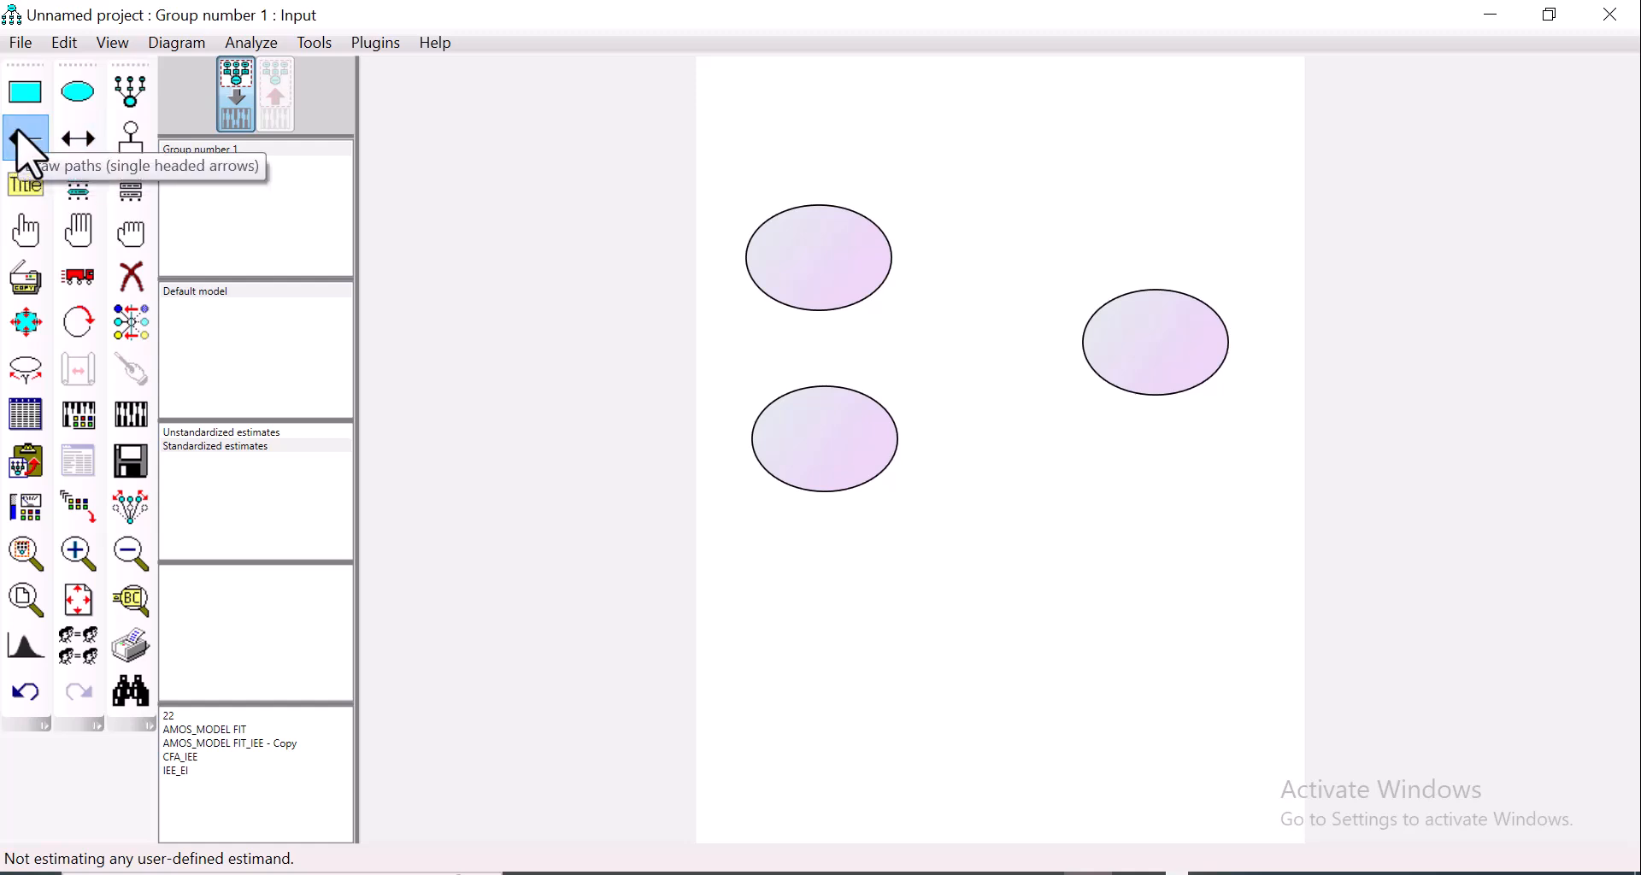
drag(888, 251, 1103, 342)
drag(901, 464, 1099, 367)
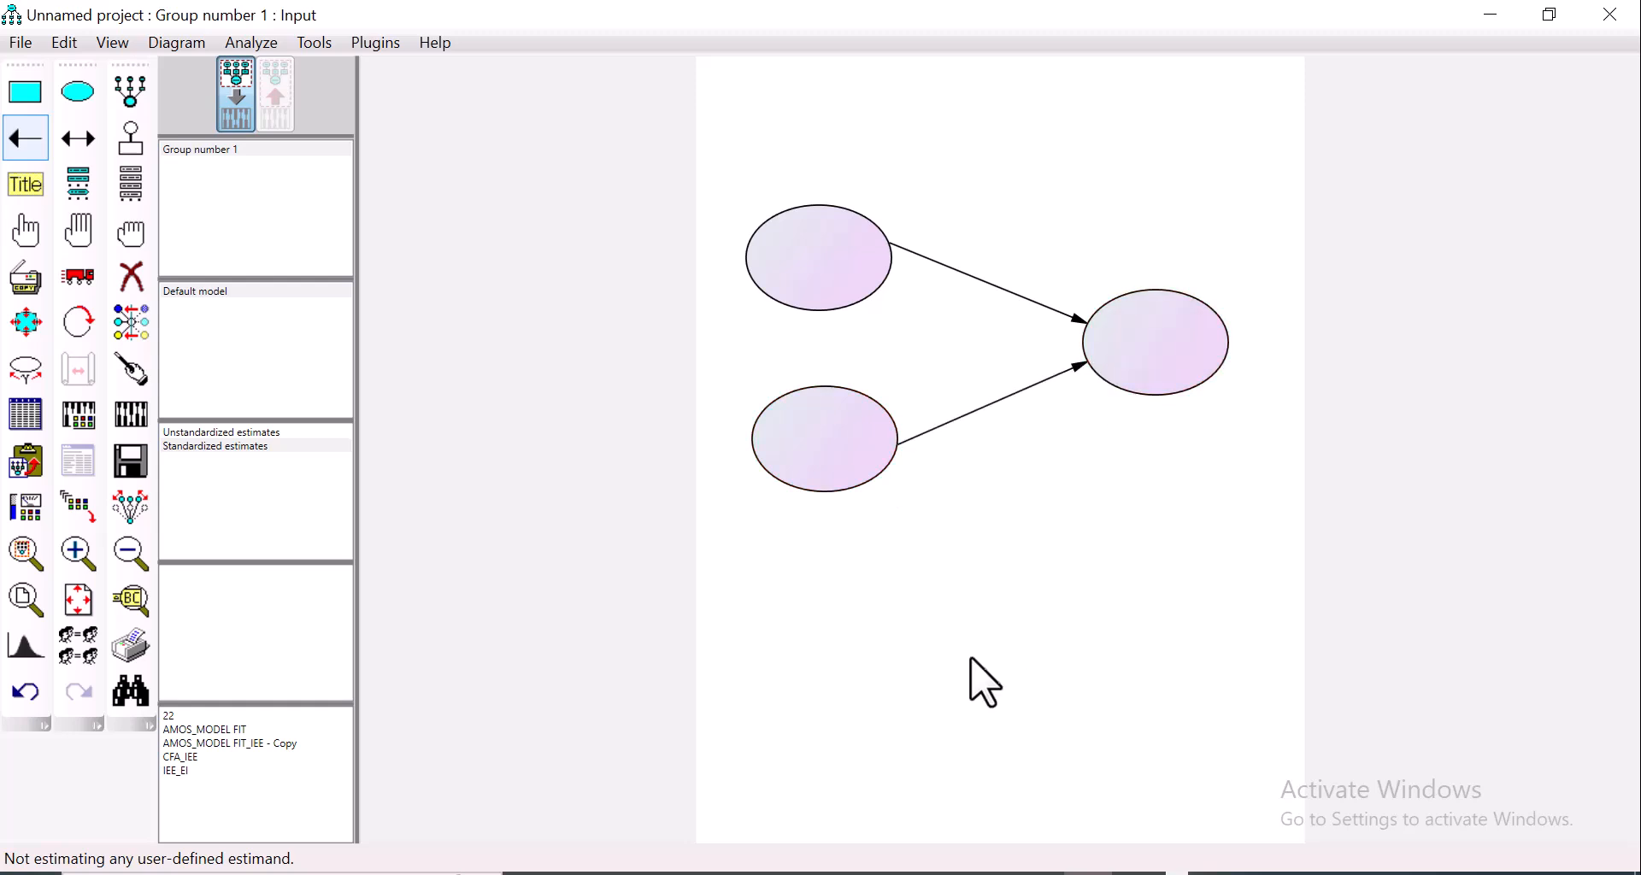
key(Escape)
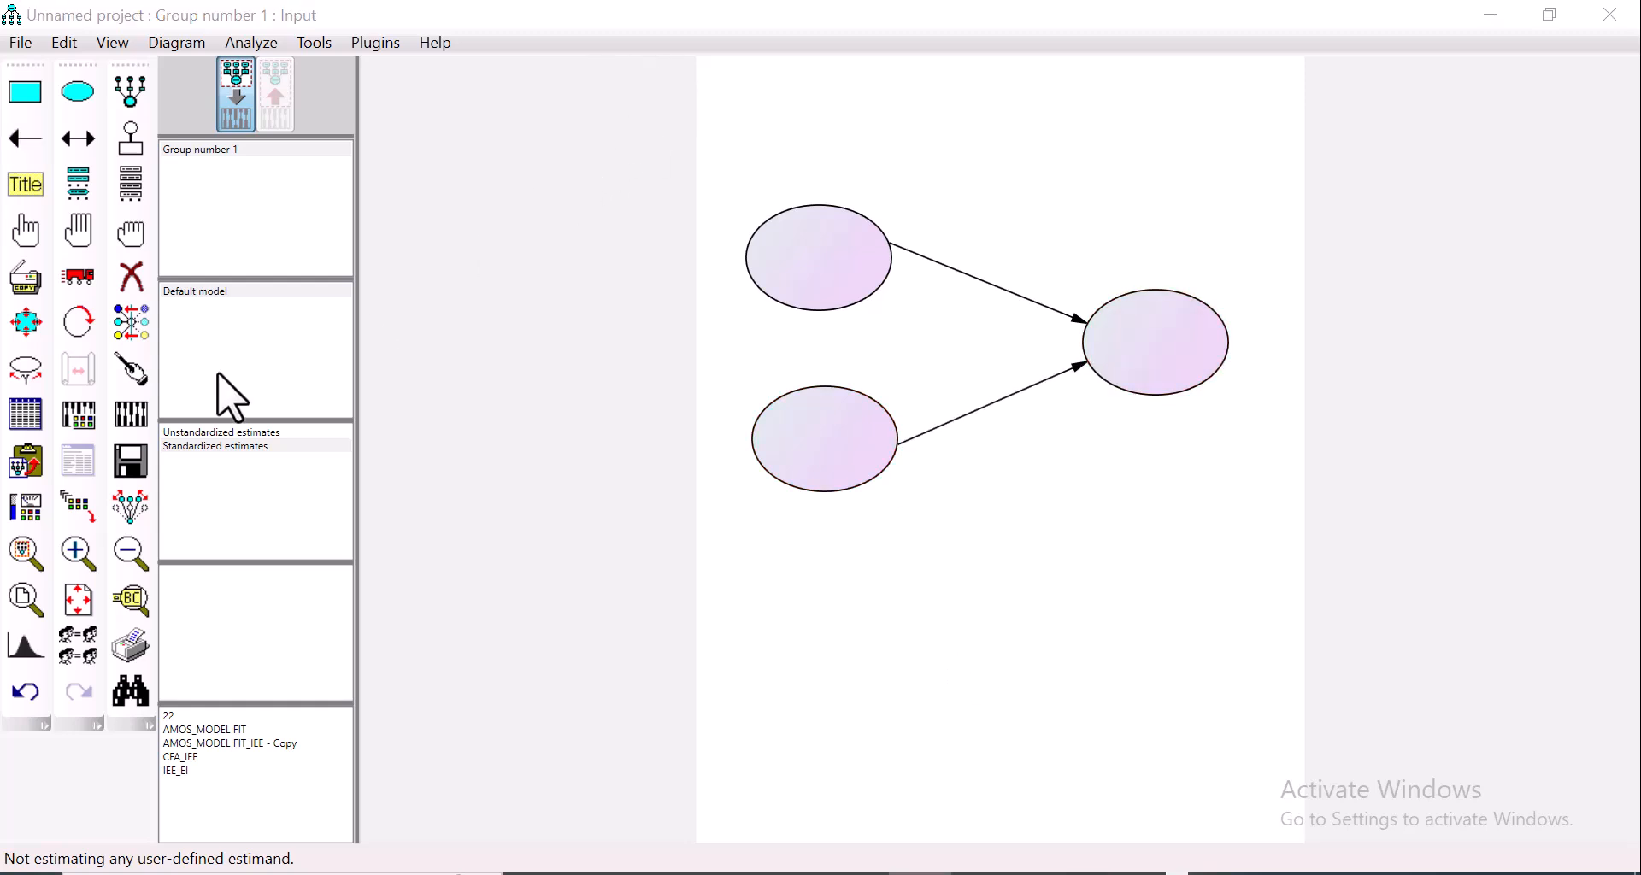
Step: Select EIfile.sav from the Documents folder as the data file for Group number 1
click(29, 419)
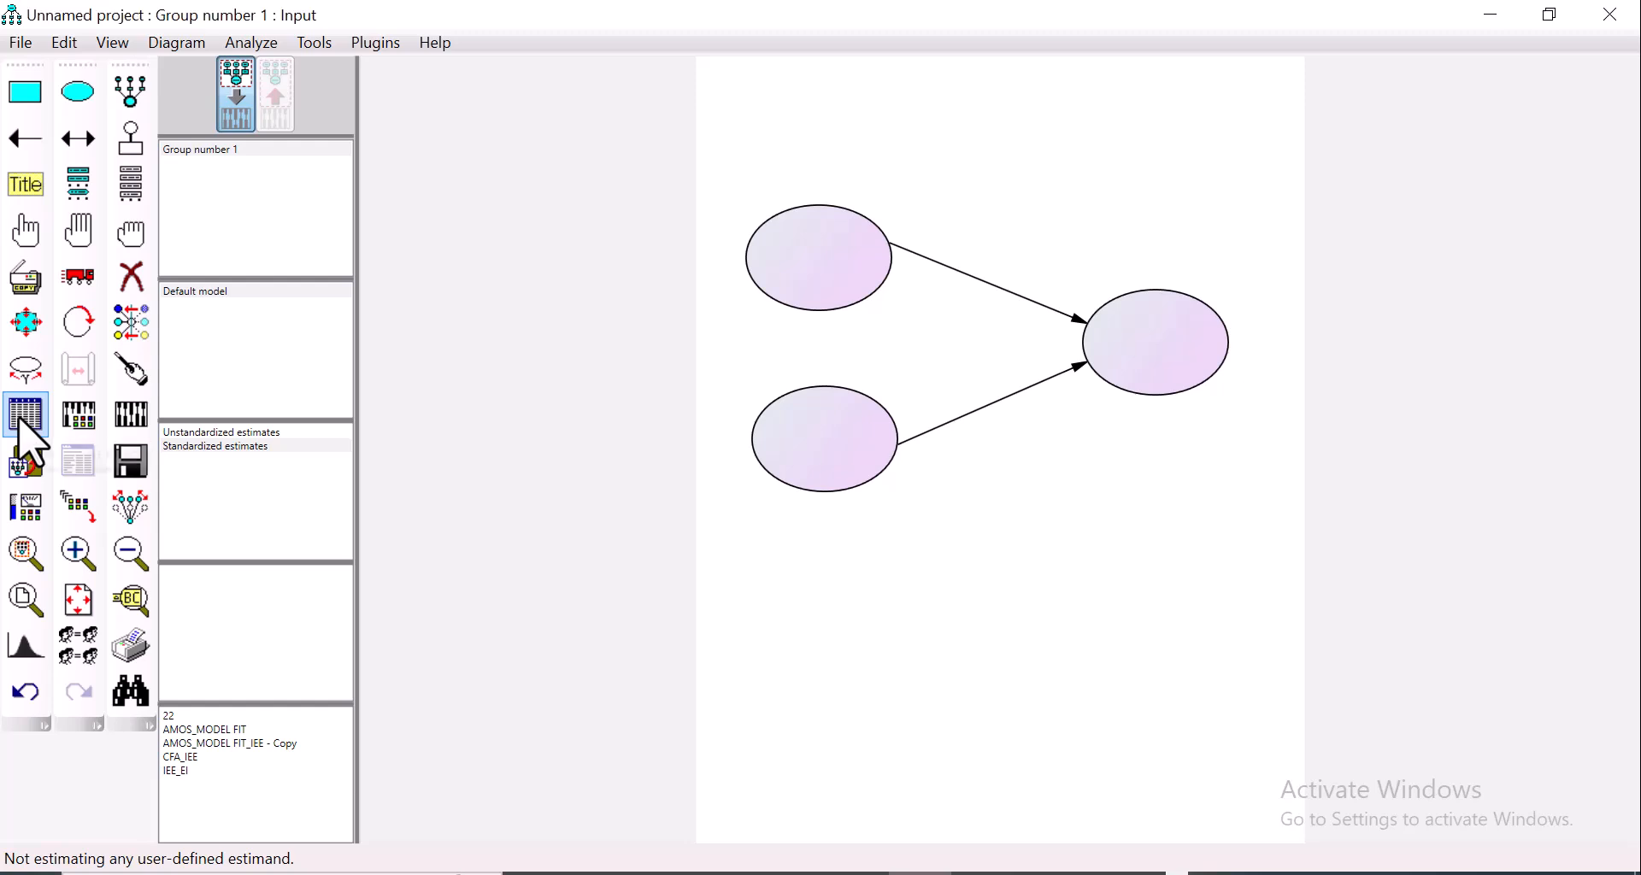
click(740, 513)
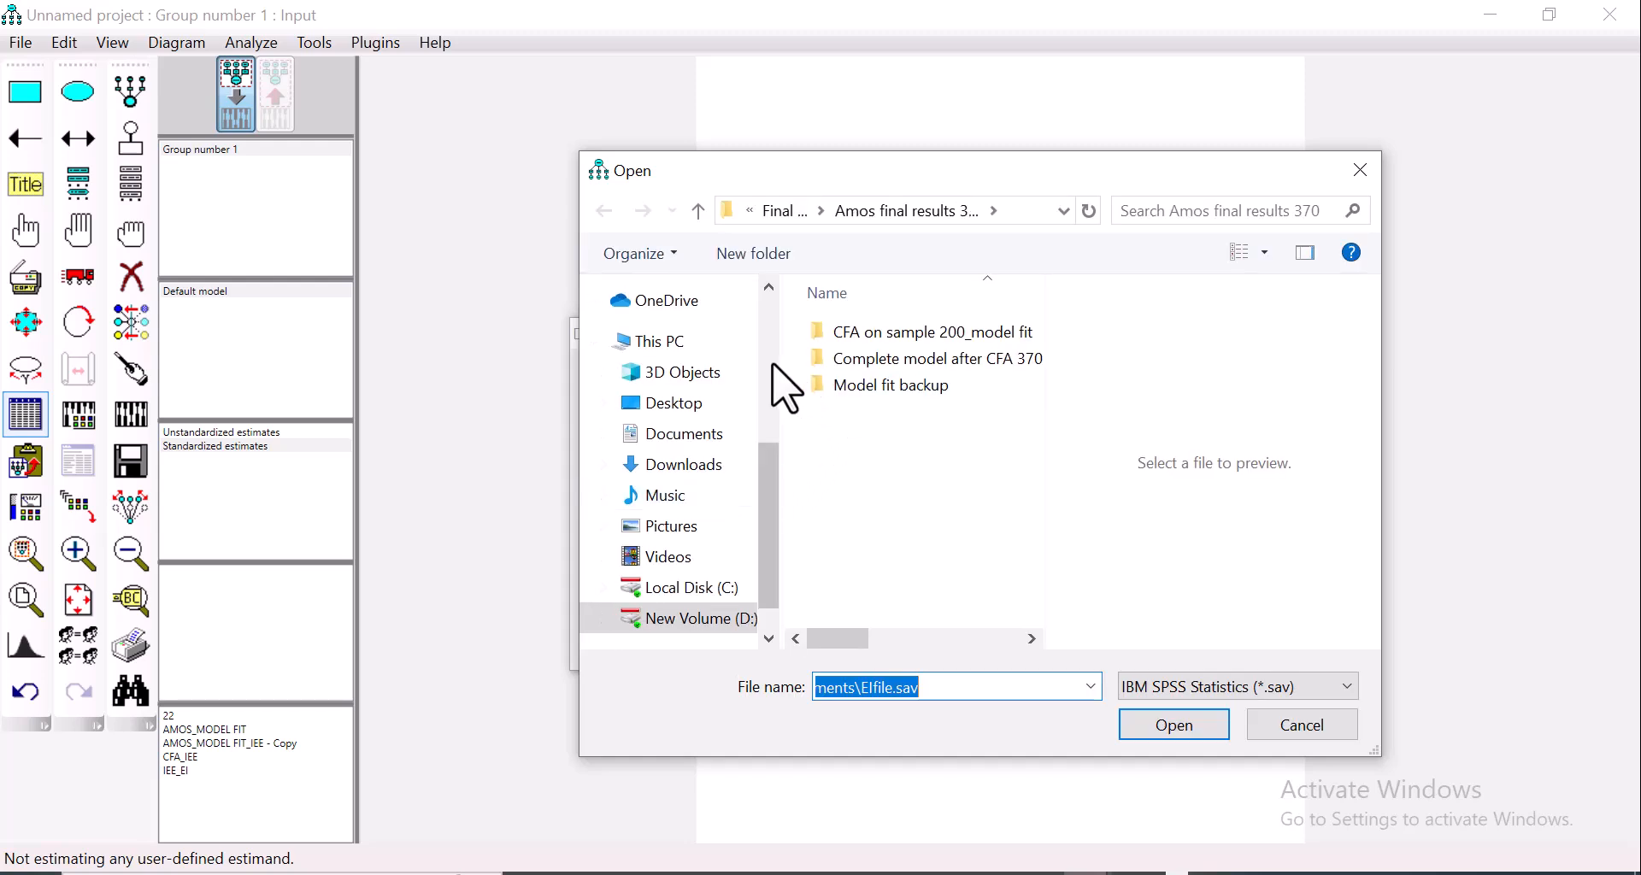
scroll(772, 376, up, 5)
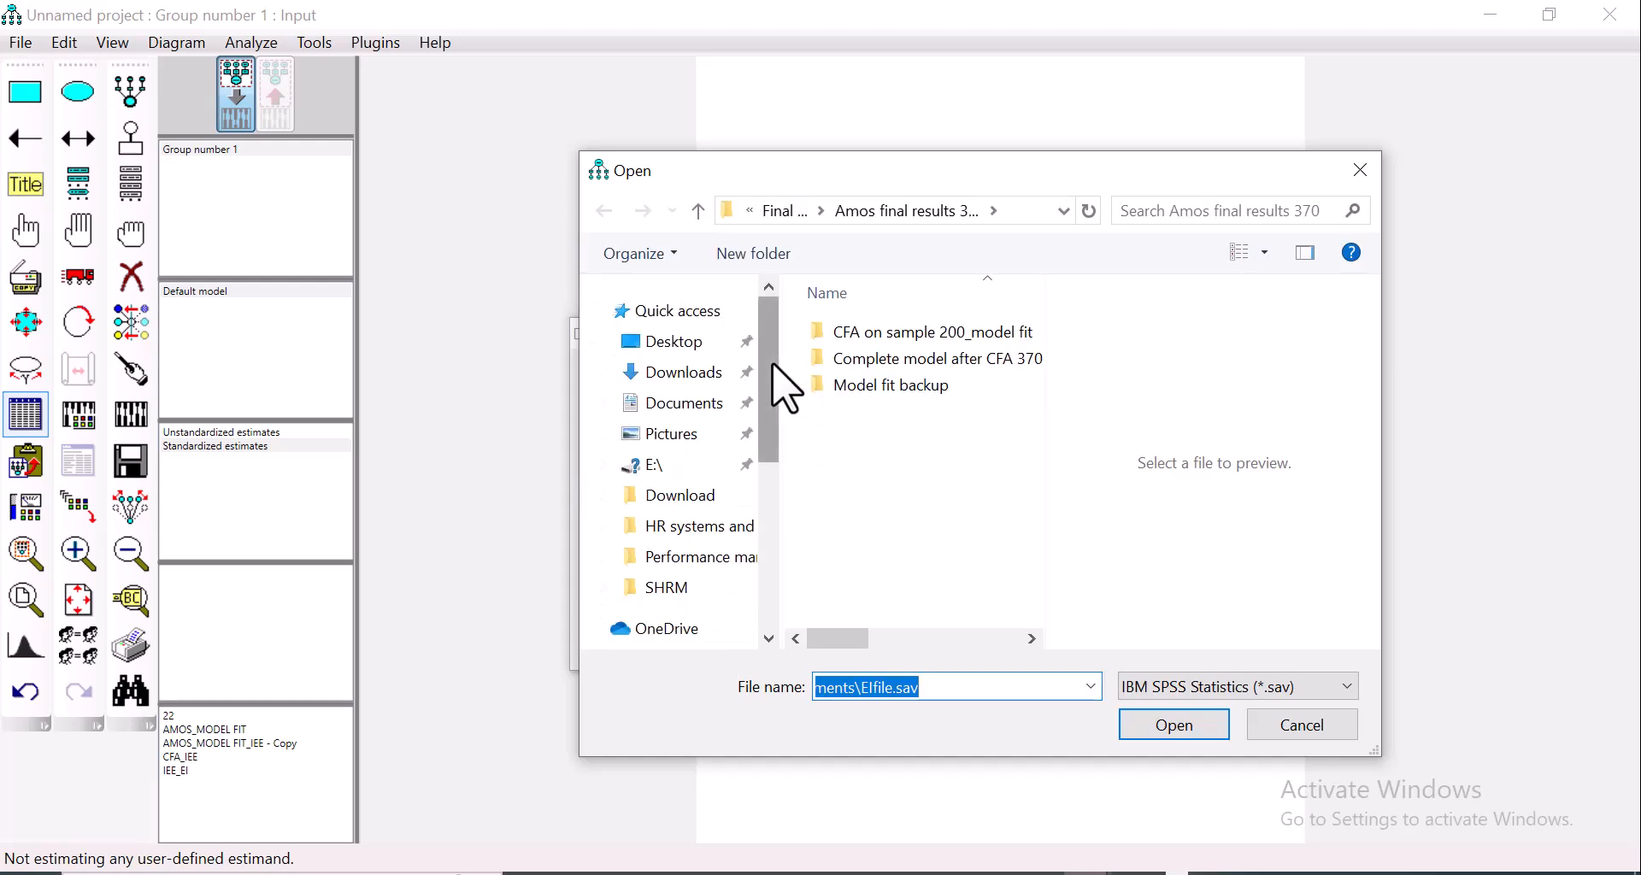
click(691, 408)
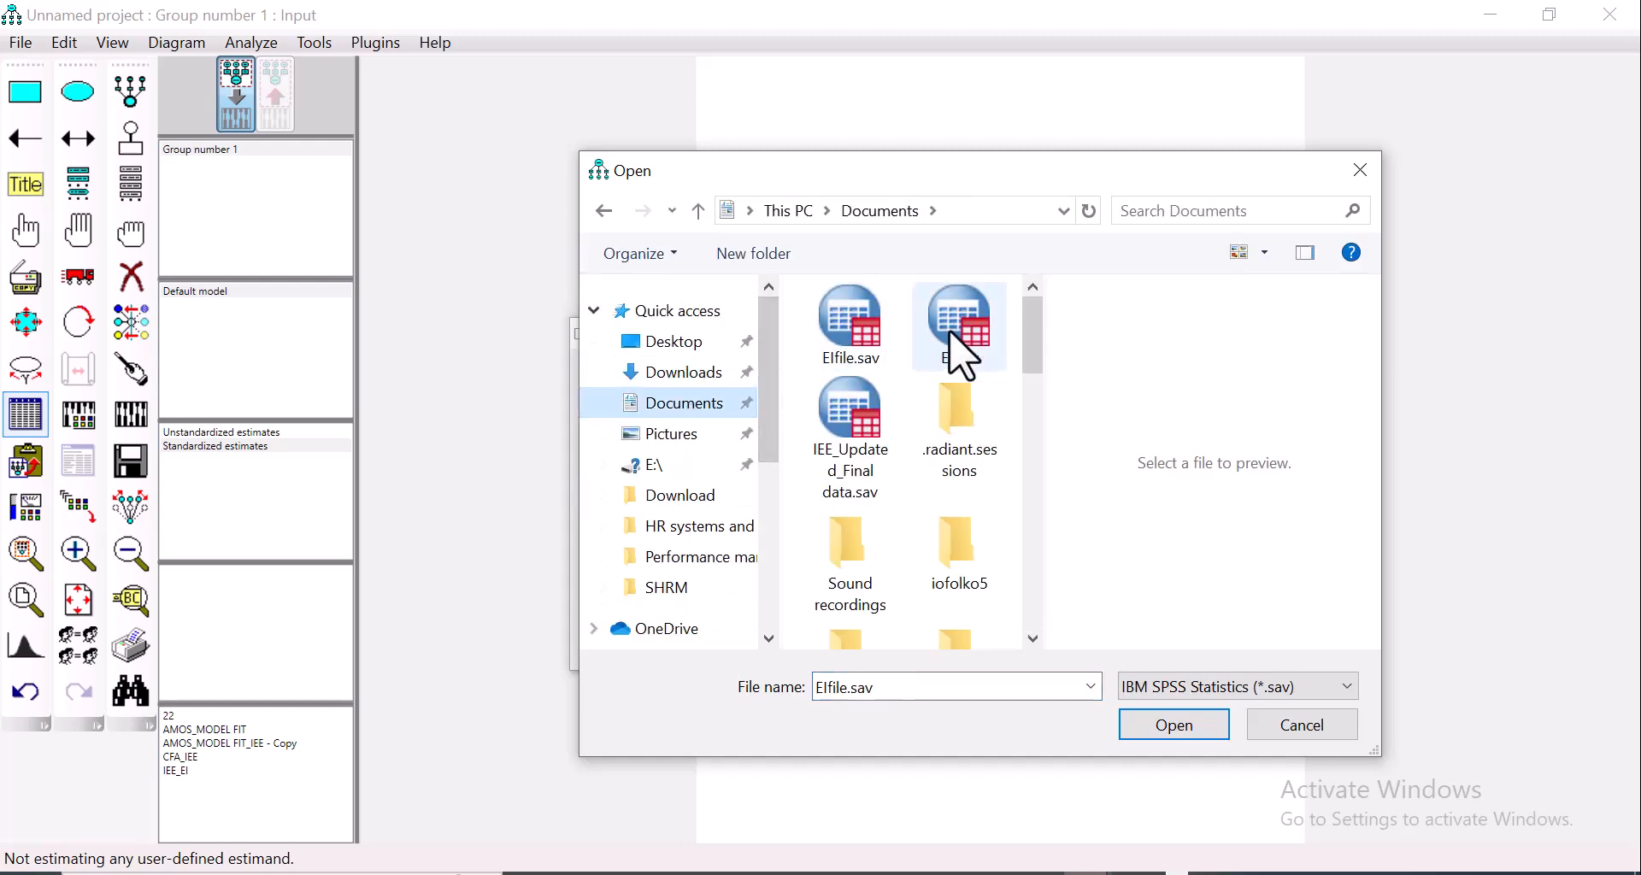
click(859, 338)
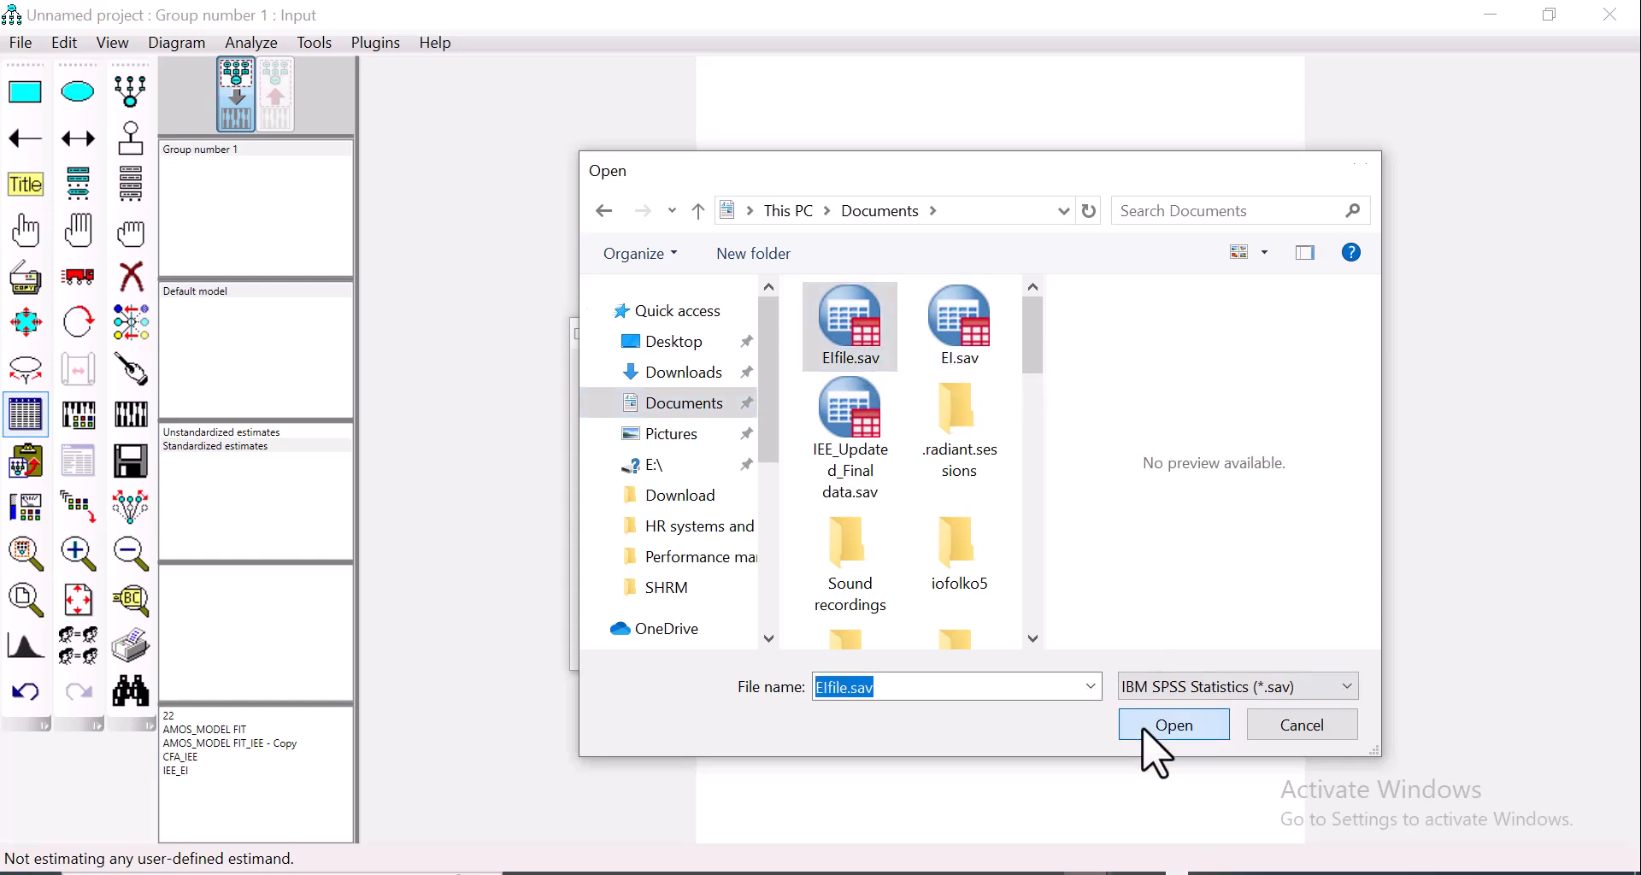
click(1163, 726)
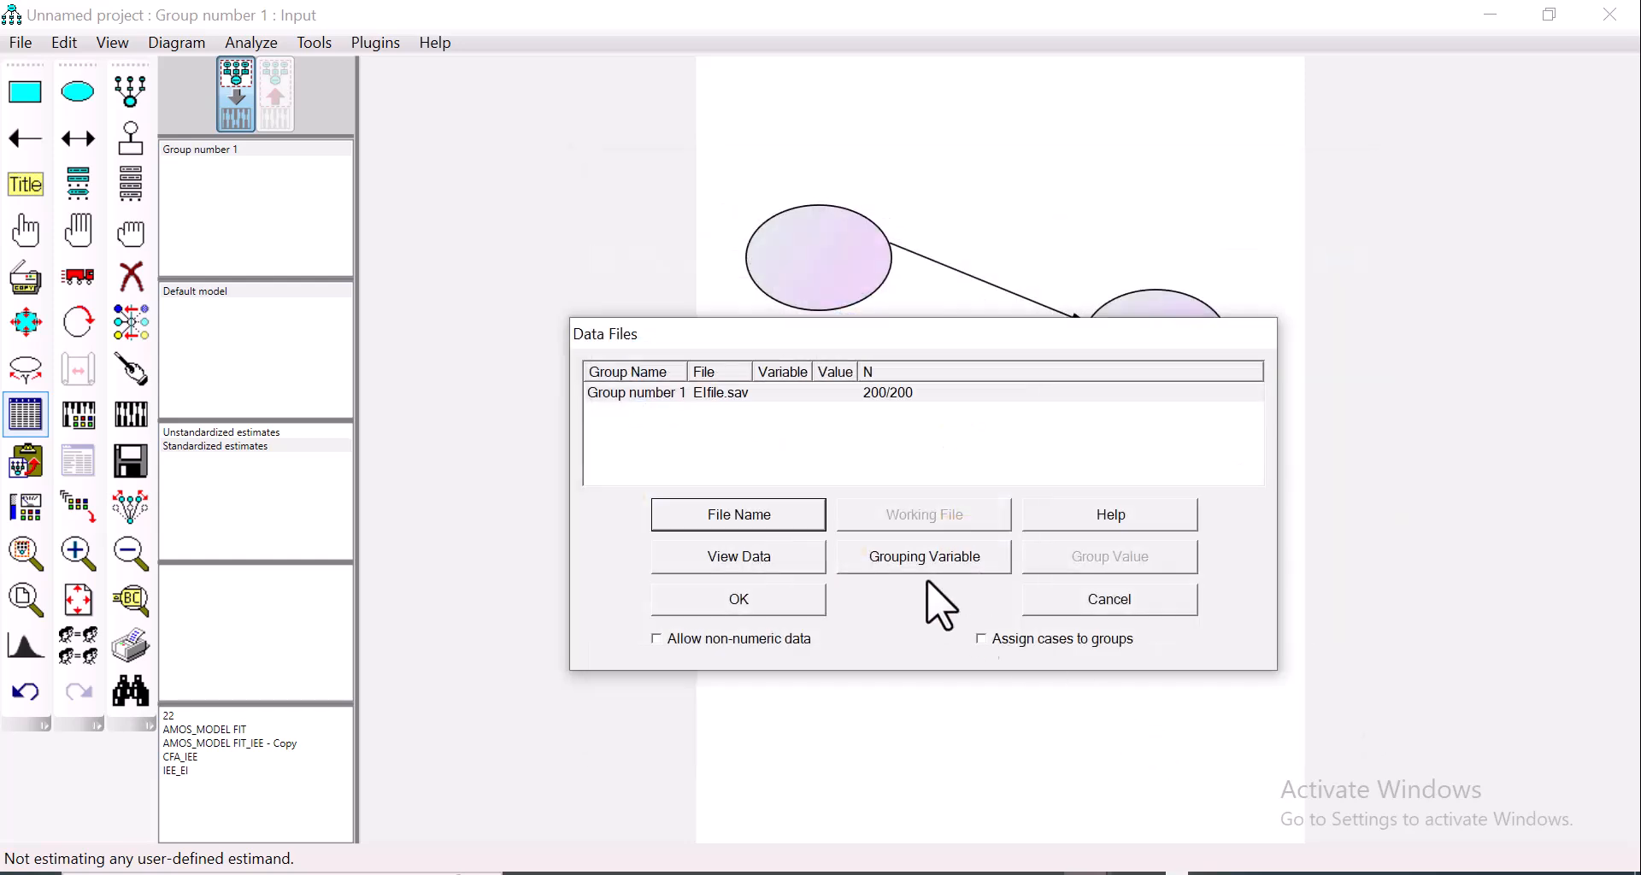
Step: View the data file in SPSS and examine the EI, SCNT, CSL and CSV item columns along the first case
click(750, 562)
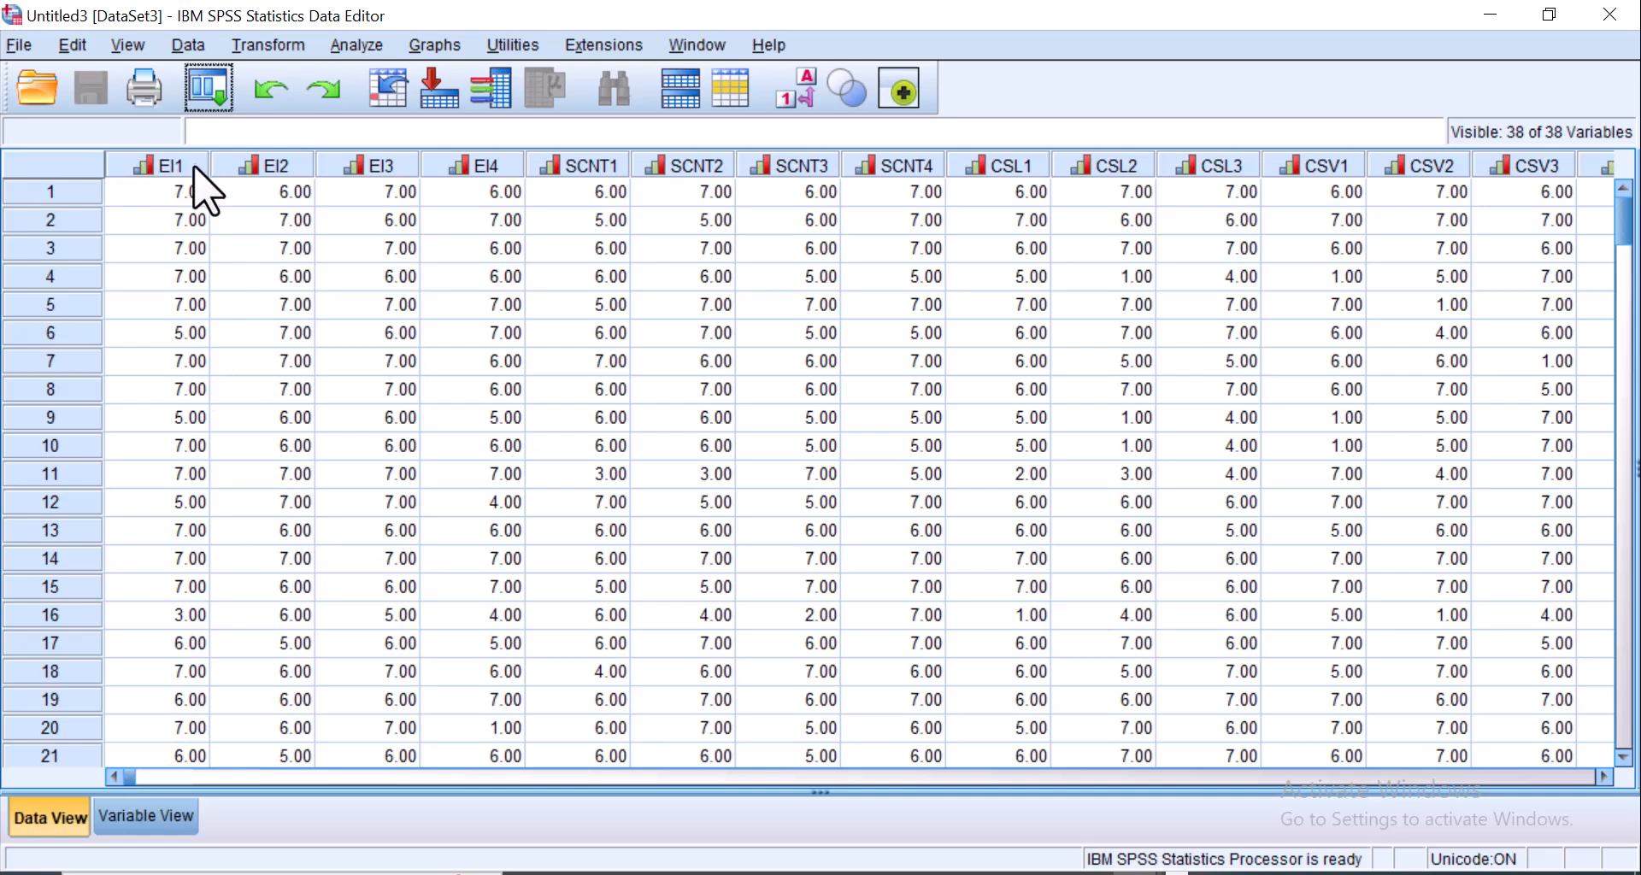
click(174, 195)
key(Right)
key(Right)
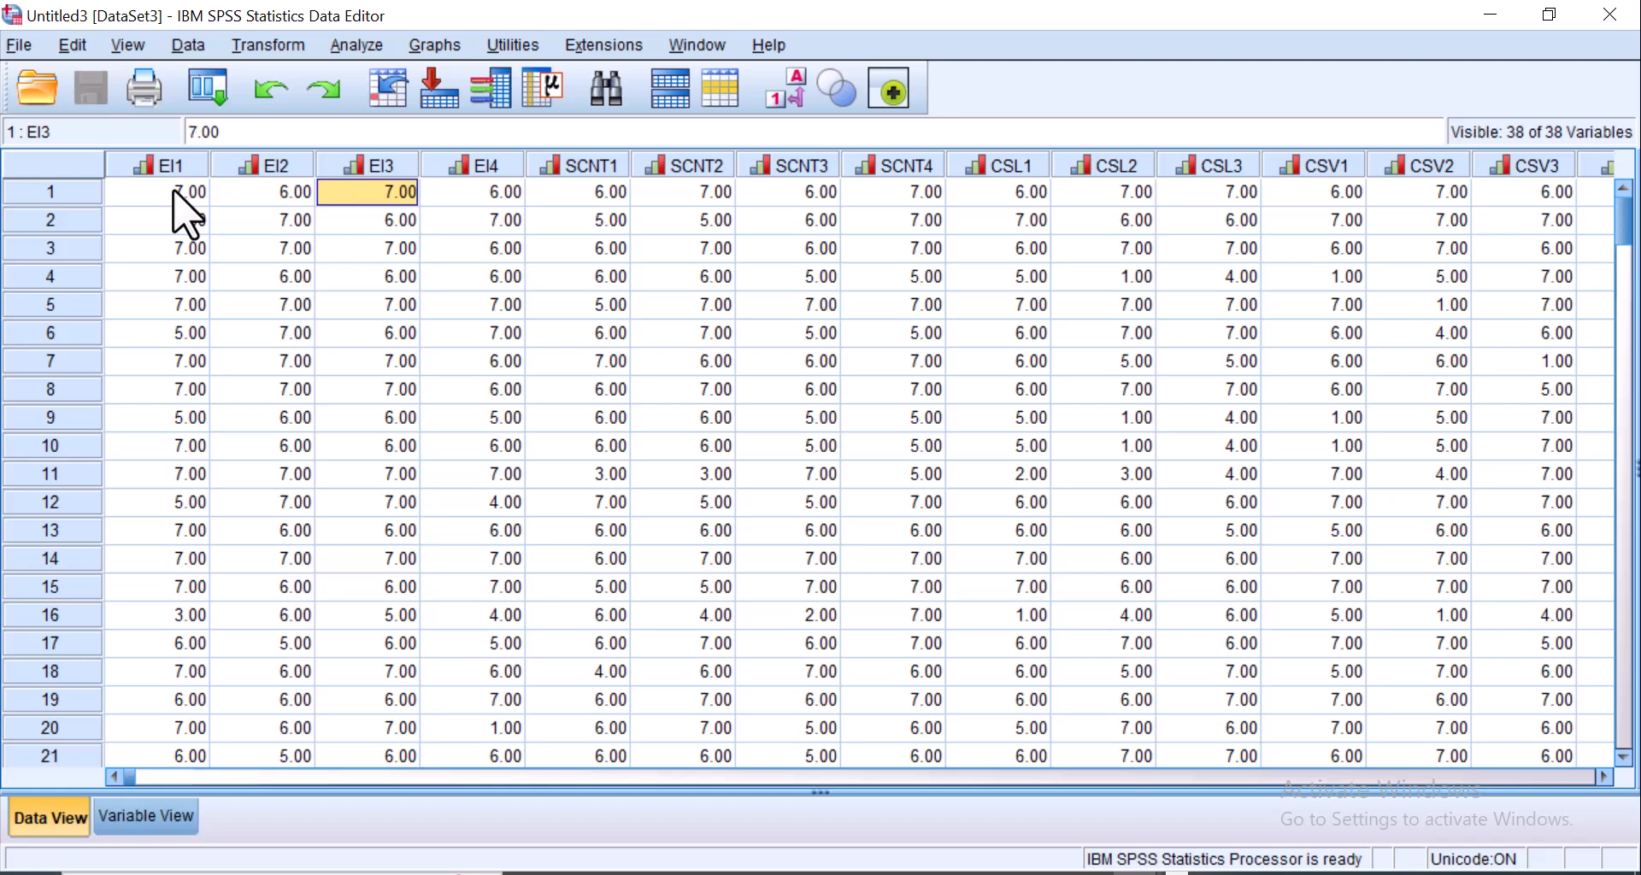
key(Right)
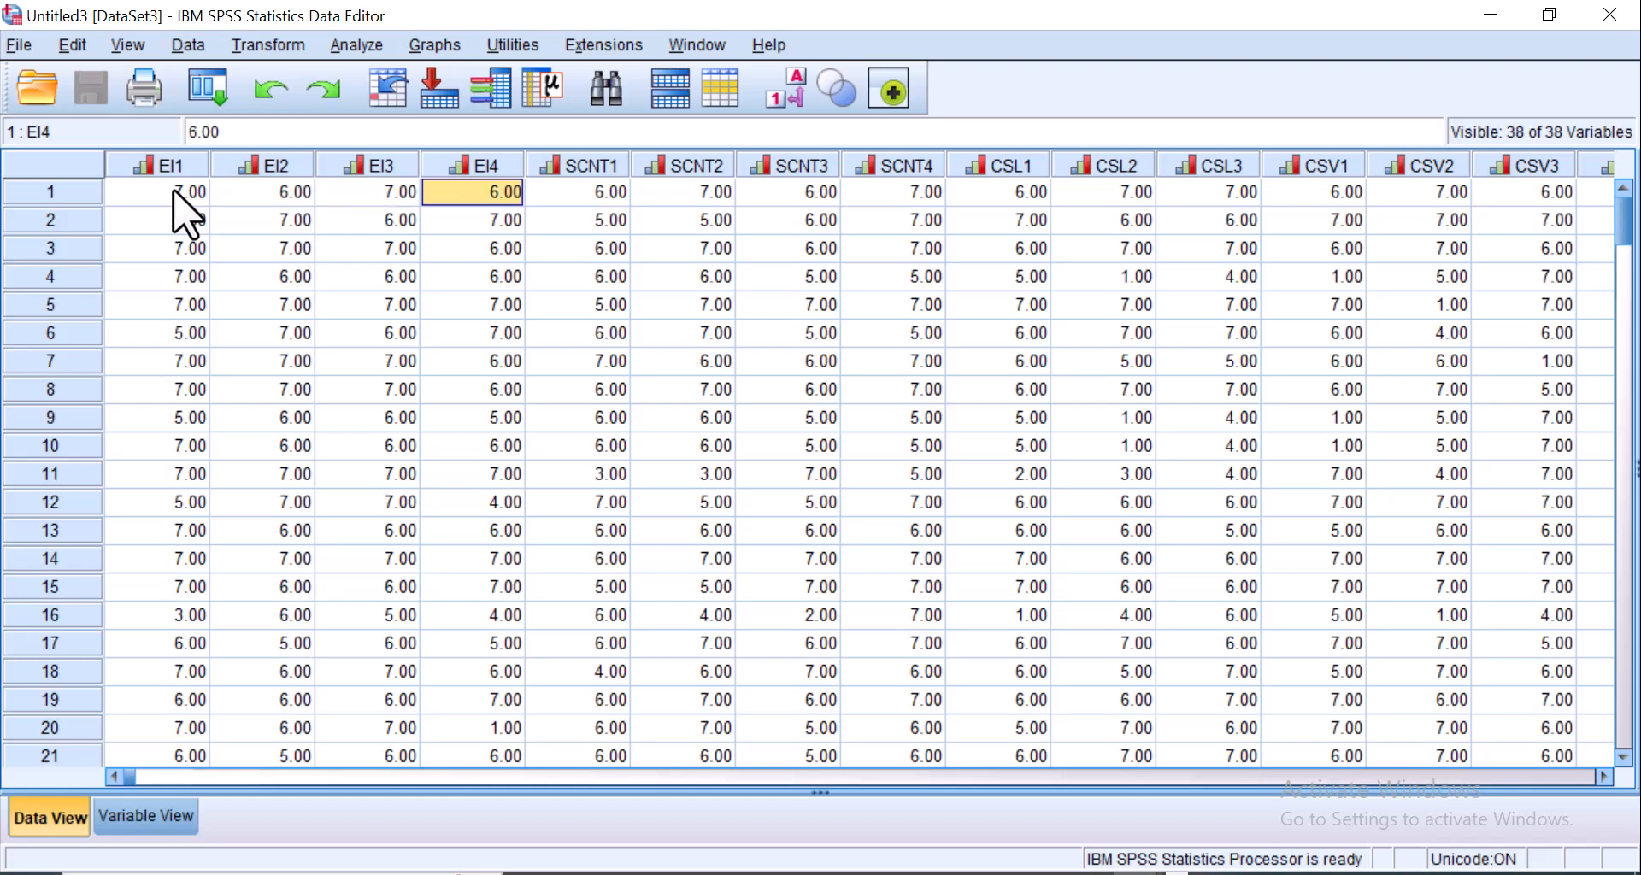
key(Right)
key(Right)
key(Right)
key(Right)
key(Right)
key(Right)
key(Right)
key(Right)
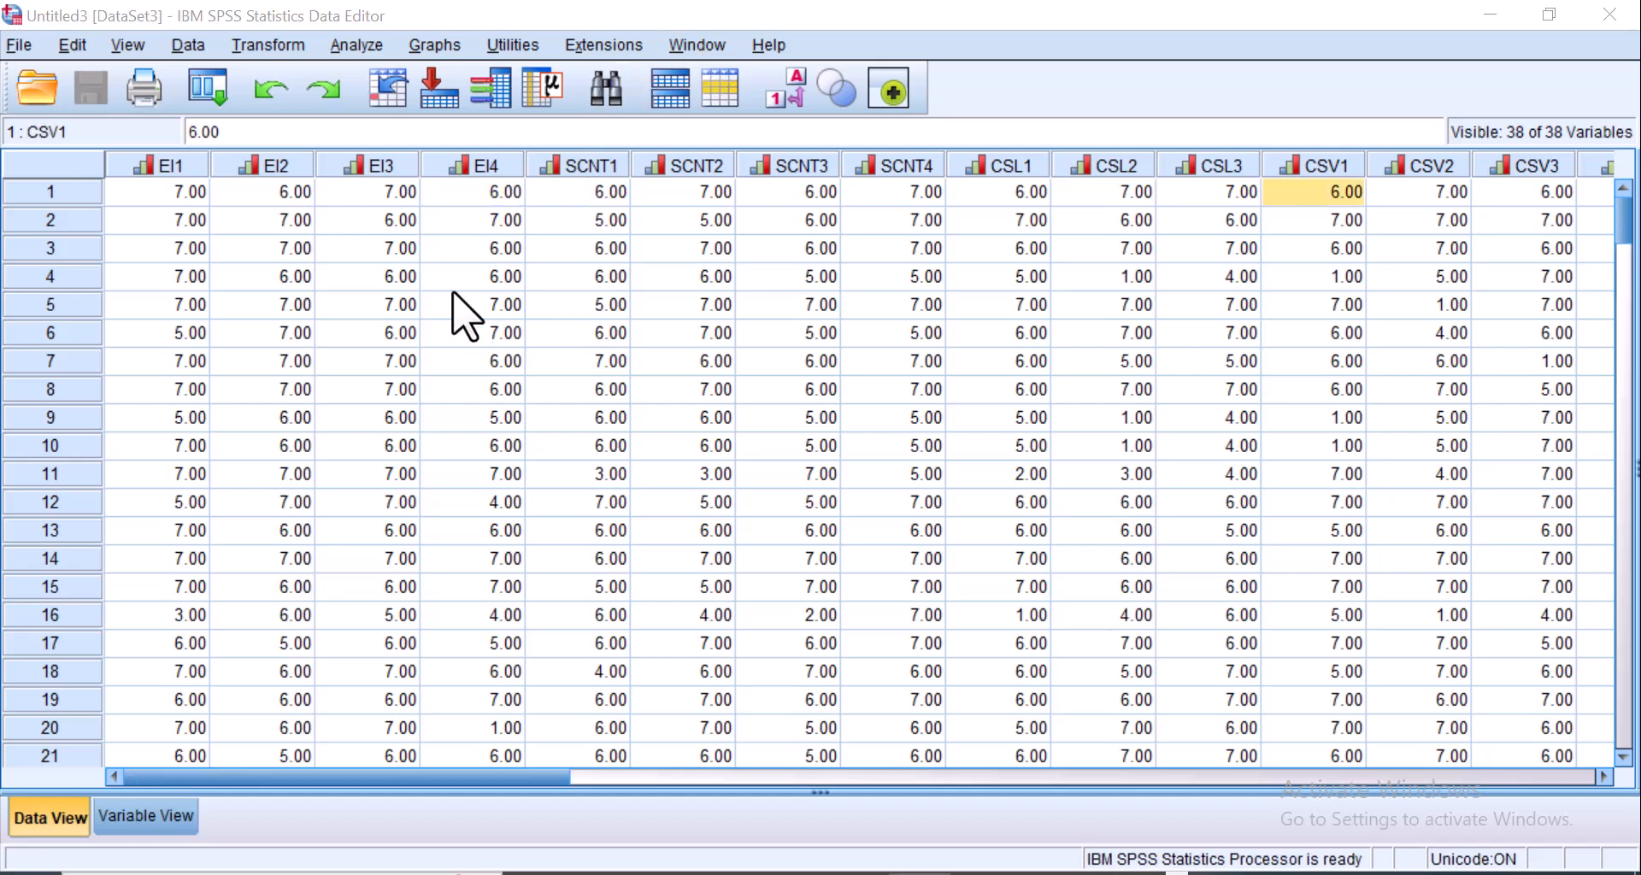
click(319, 286)
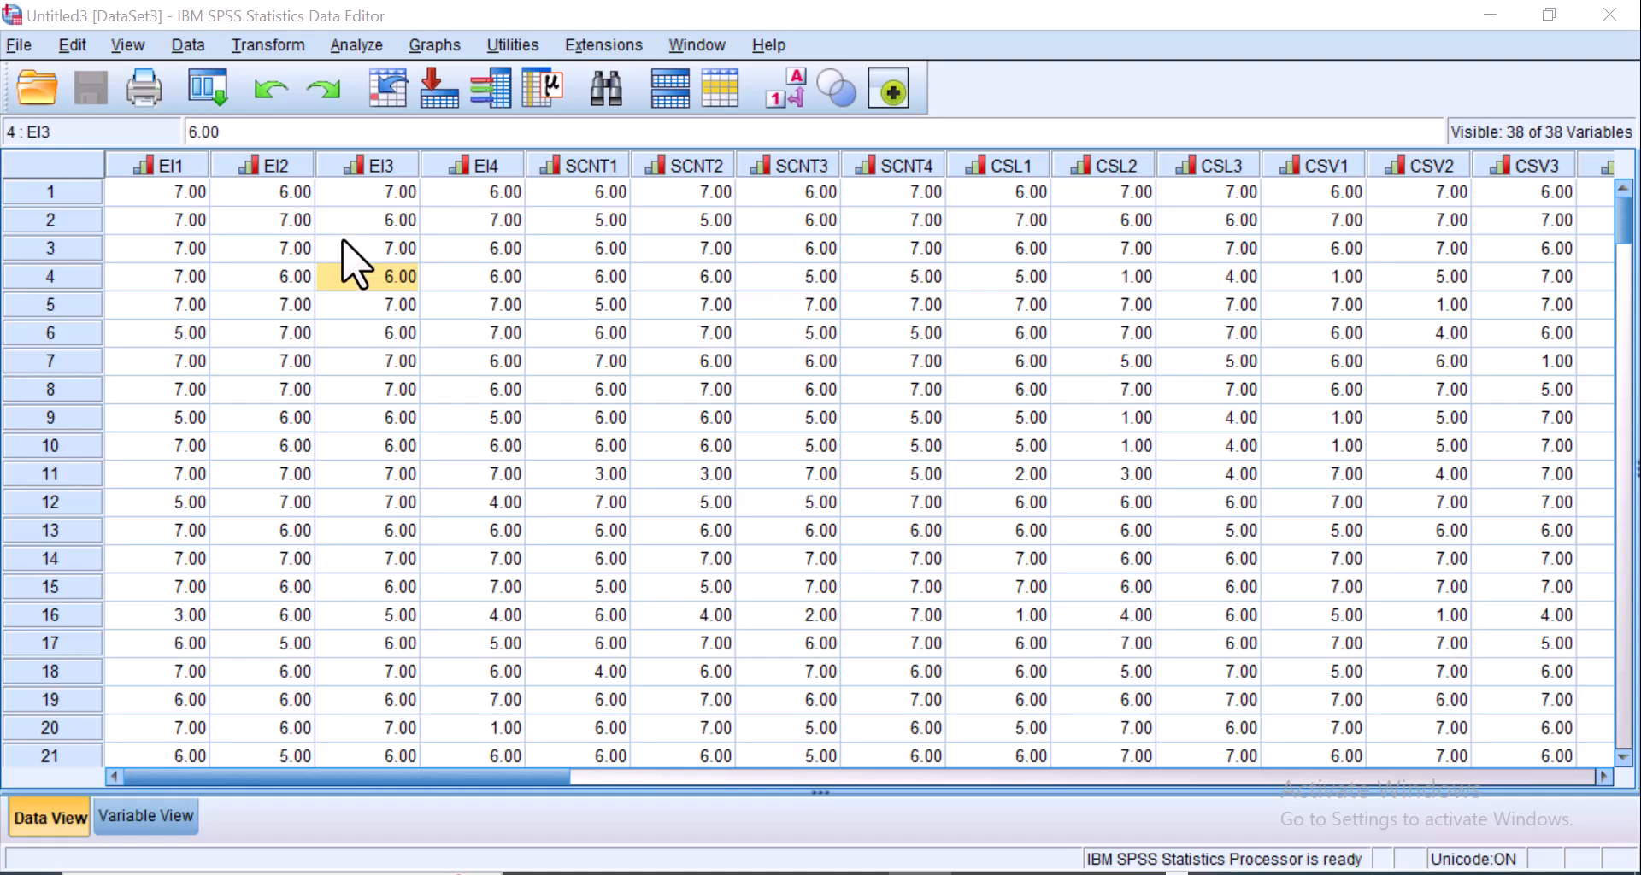
click(164, 202)
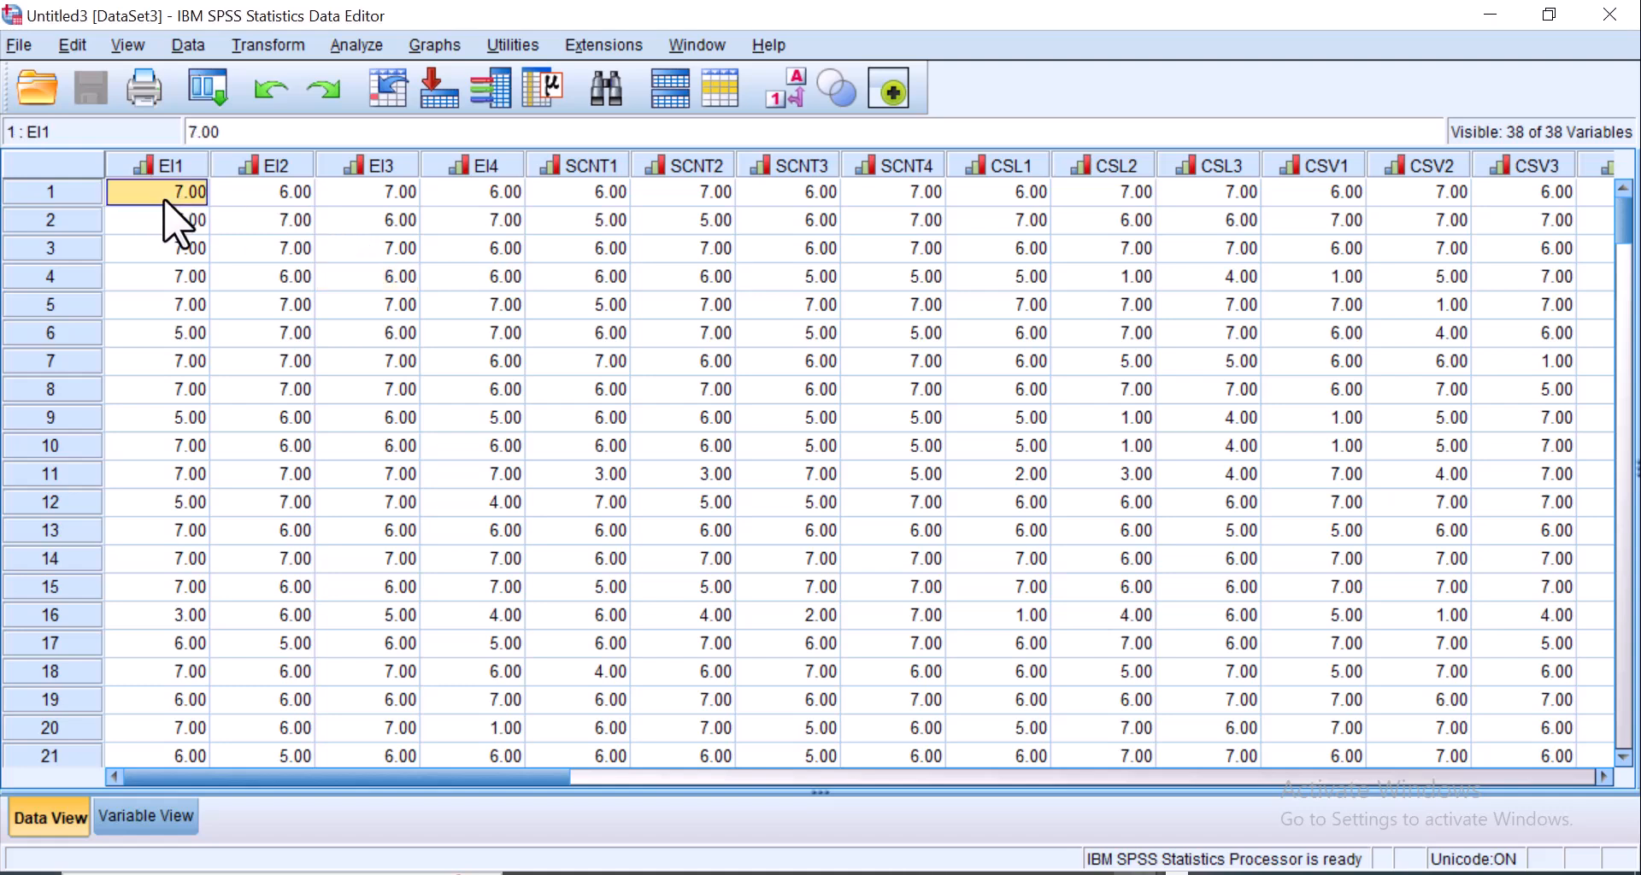
key(Right)
key(Right)
key(Right)
key(Right)
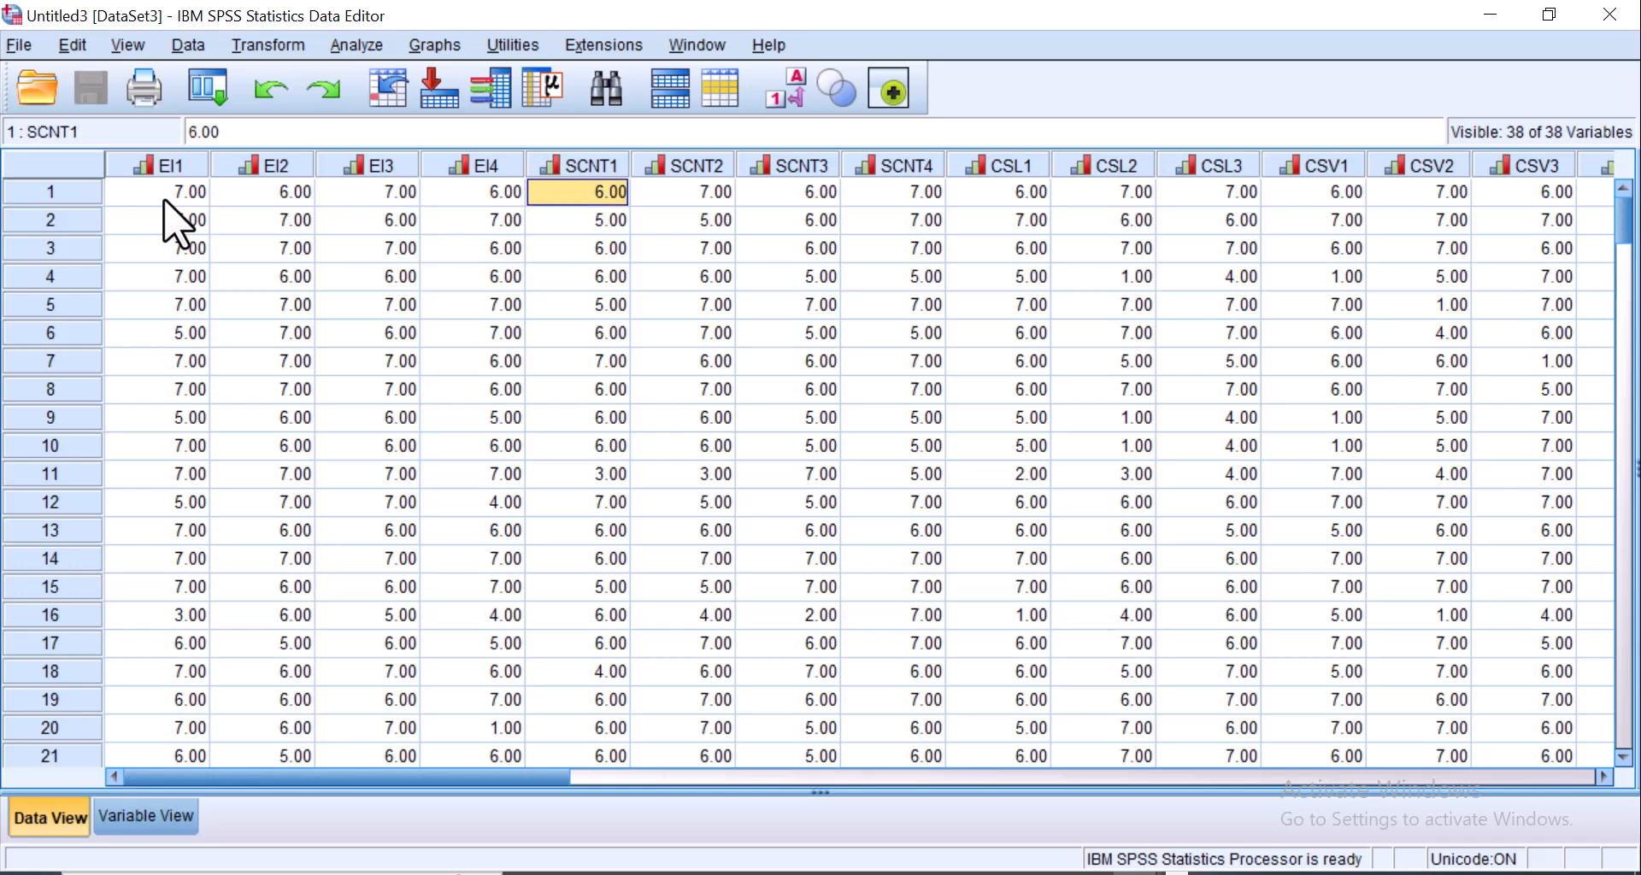
key(Right)
key(Right)
key(Right)
key(Right)
key(Right)
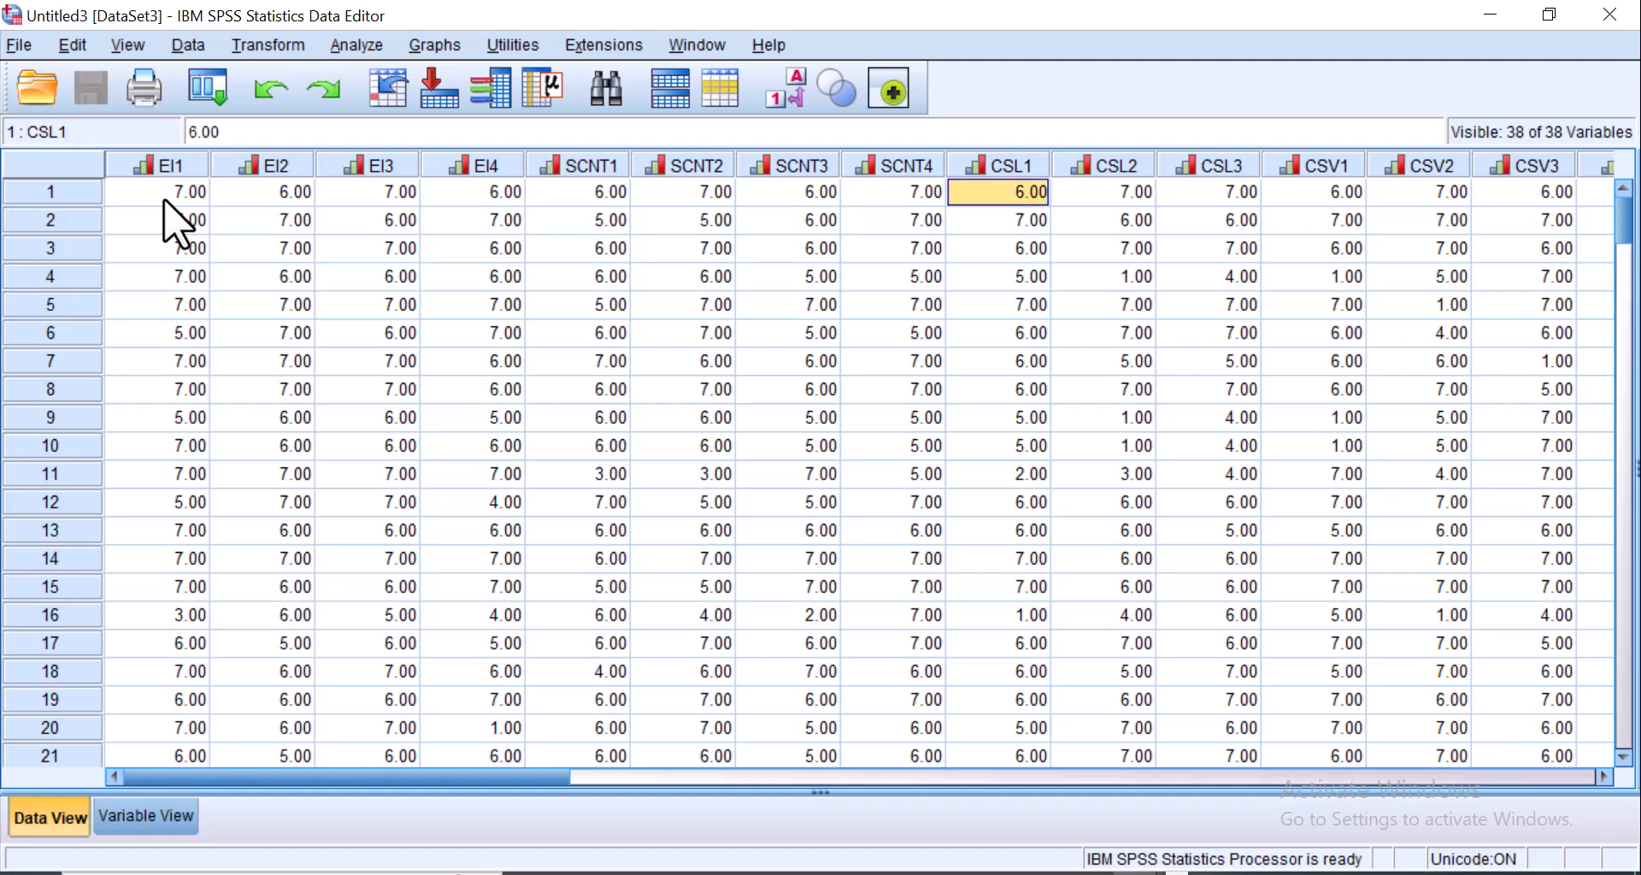
key(Right)
key(Right)
key(Right)
key(Right)
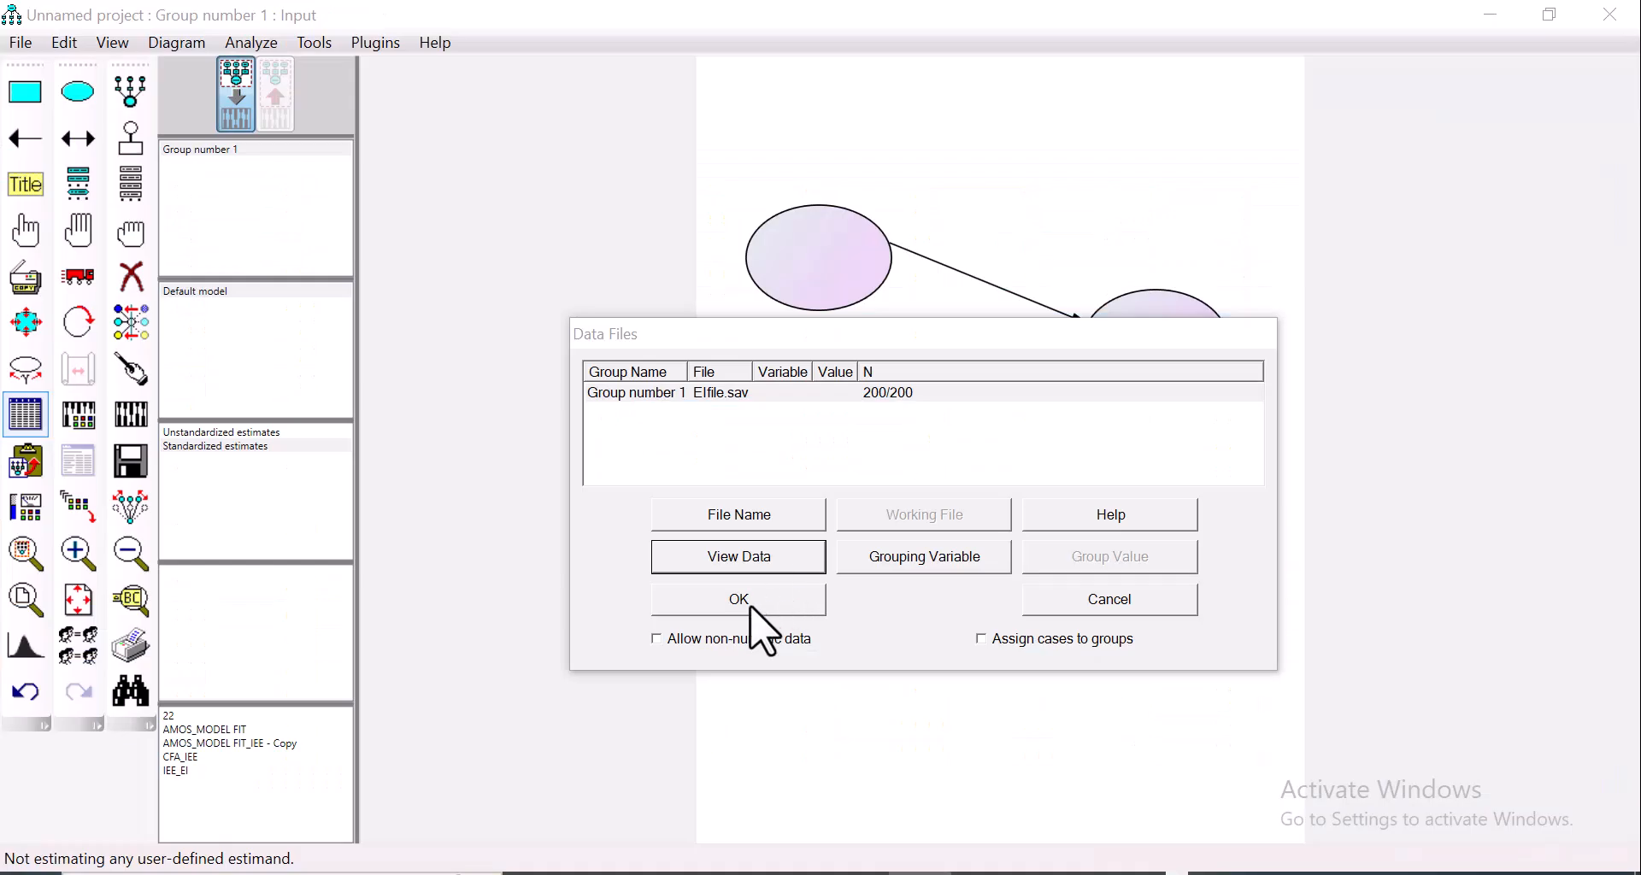
Step: Accept the data file assignment in Amos and display the list of dataset variables, moving it lower beside the diagram
click(739, 600)
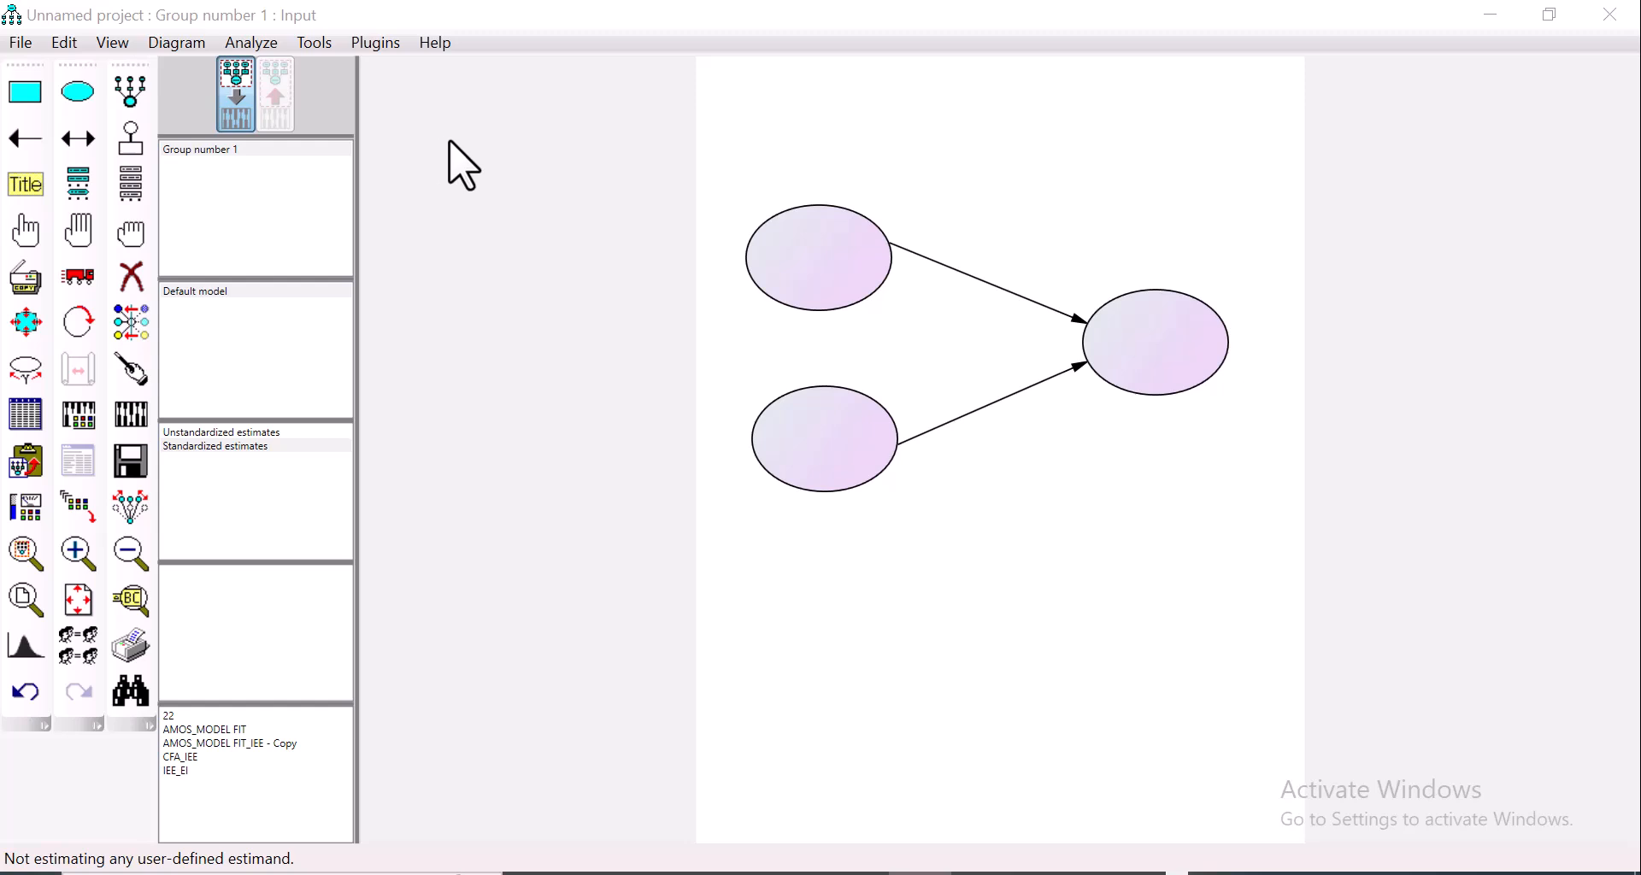
click(130, 193)
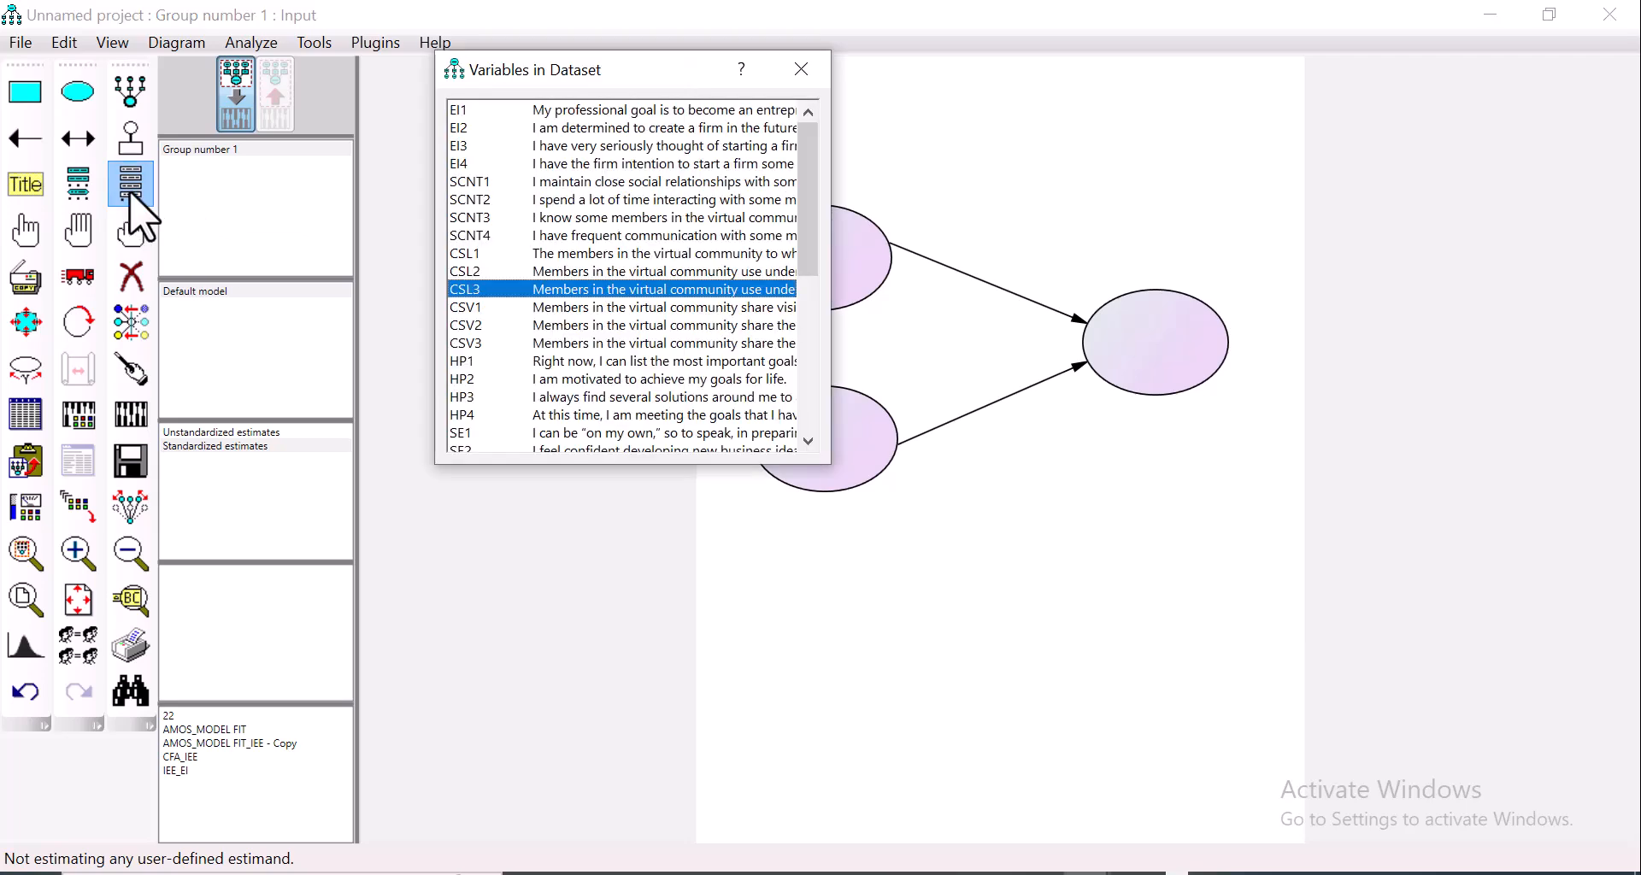
drag(662, 75, 594, 354)
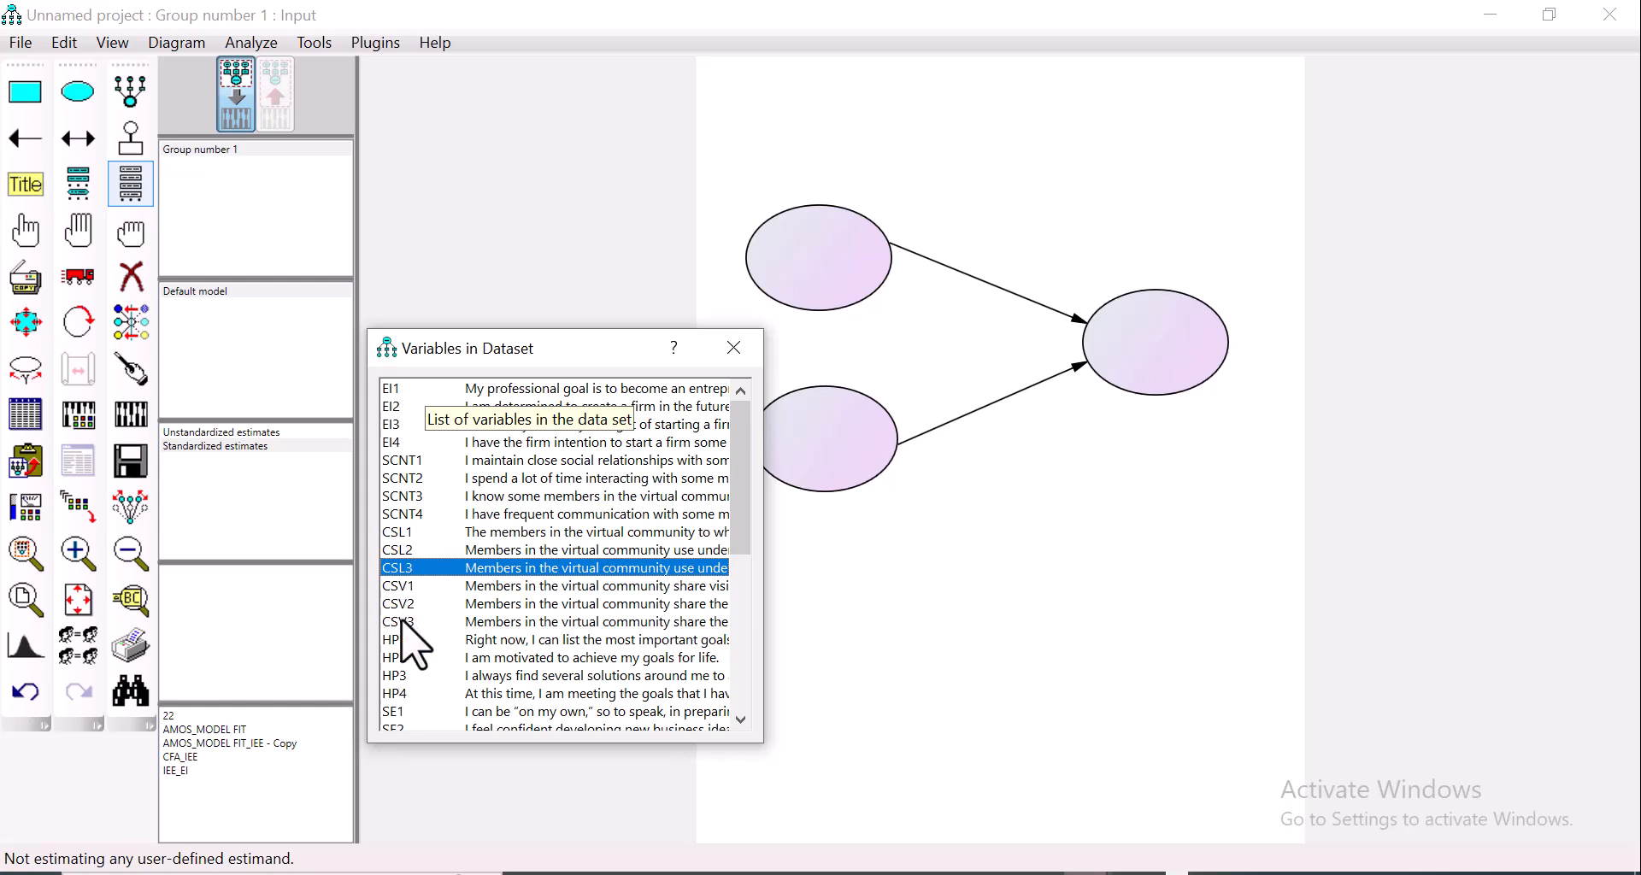
click(406, 532)
click(406, 549)
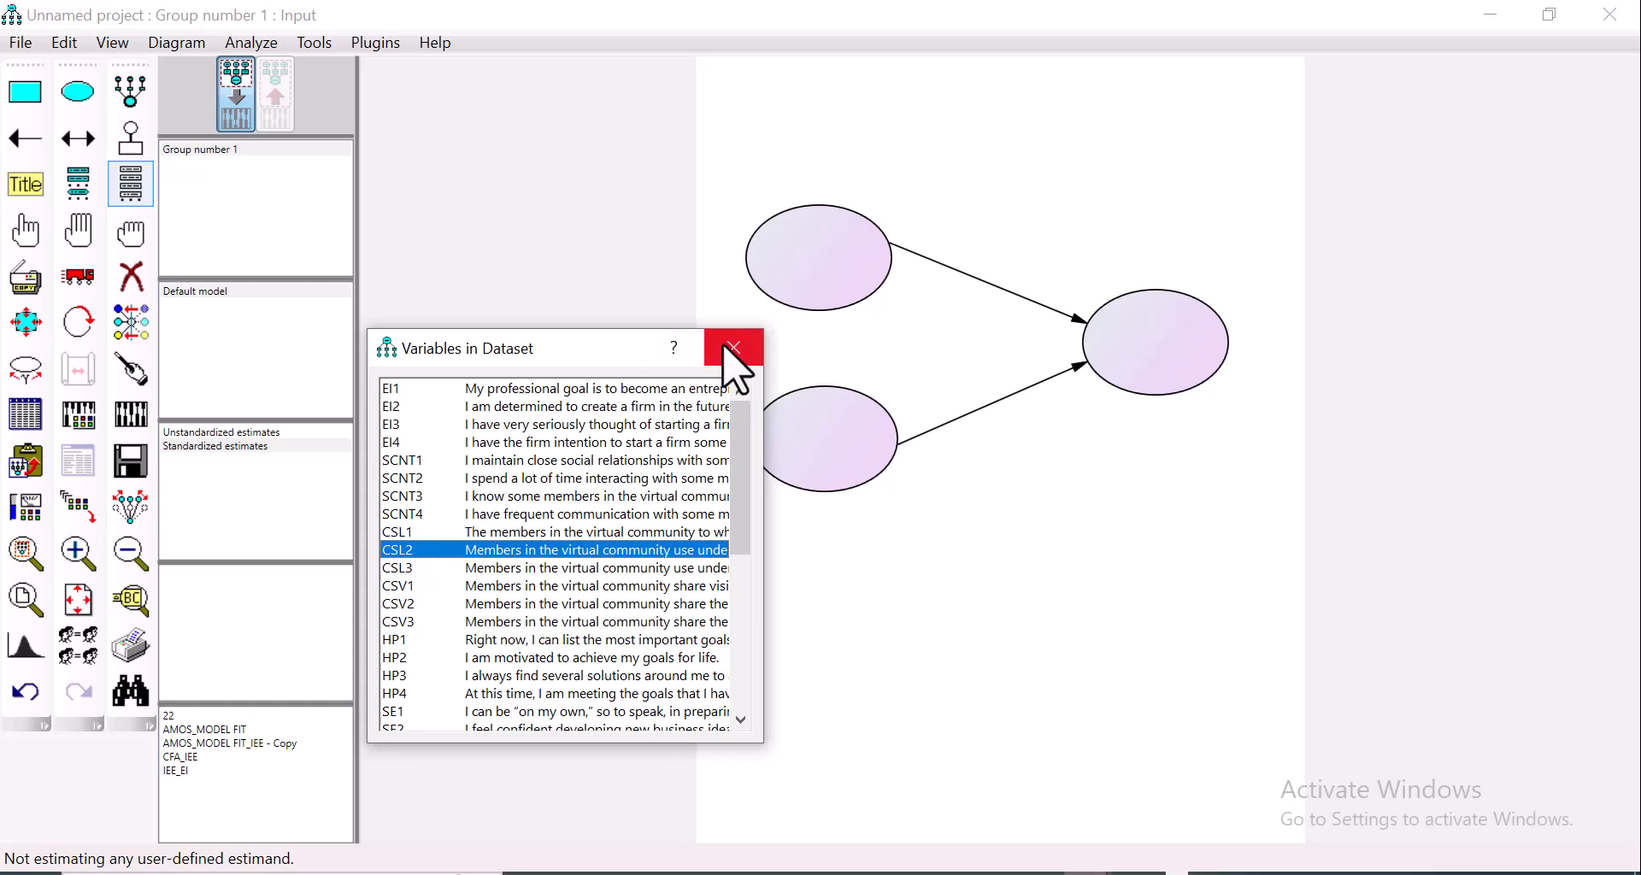
click(727, 177)
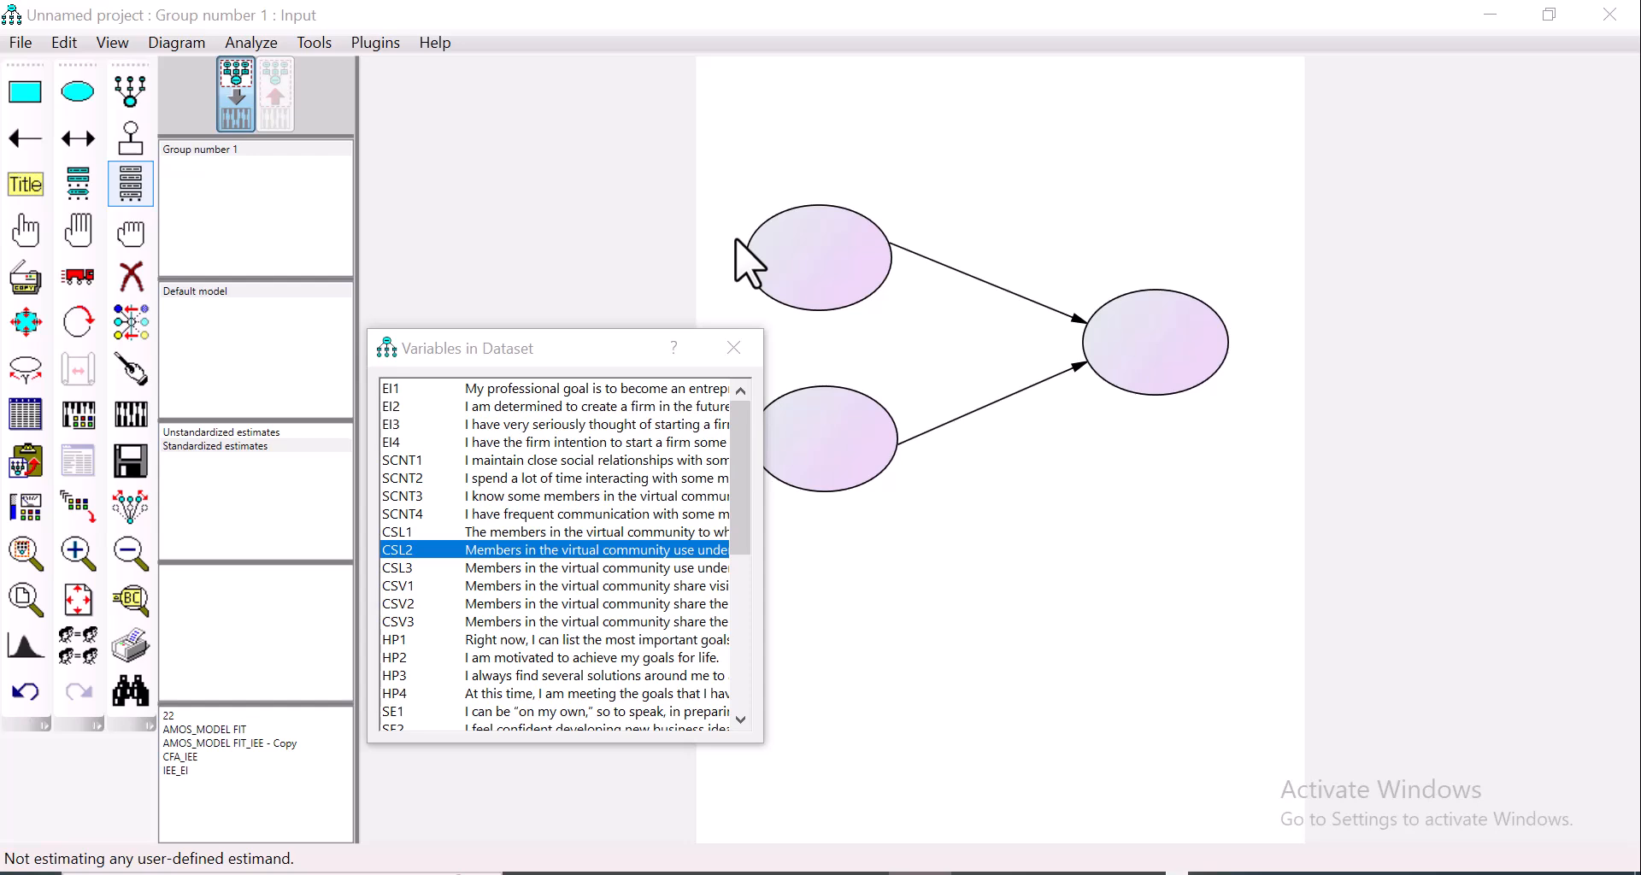
Step: Add four indicators with error terms to the right latent variable
click(134, 94)
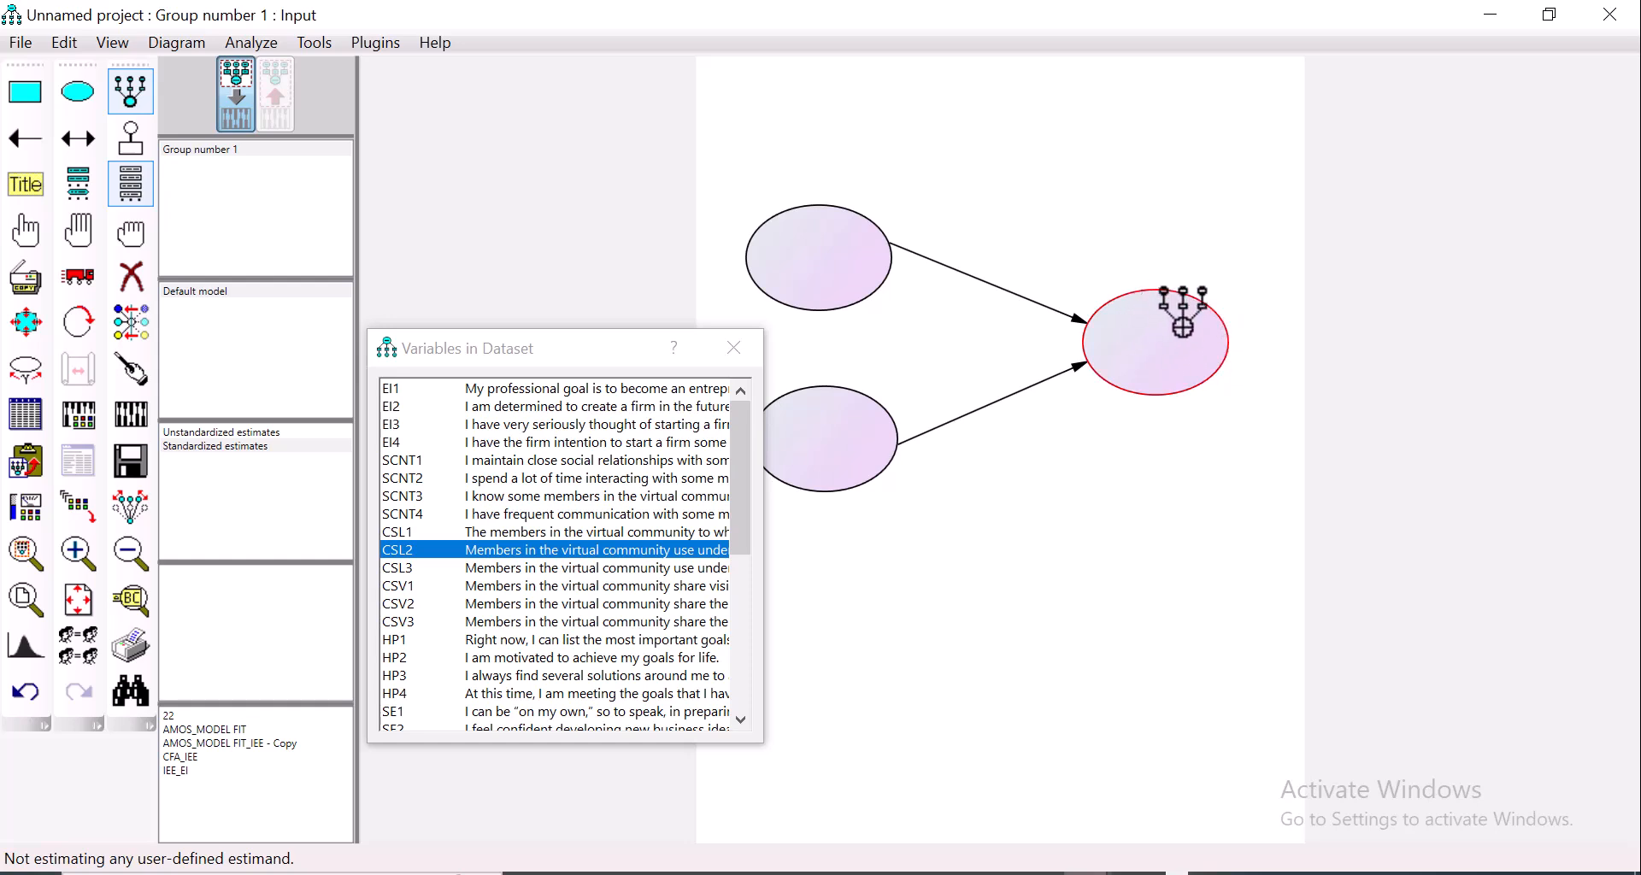
click(1183, 327)
click(1183, 327)
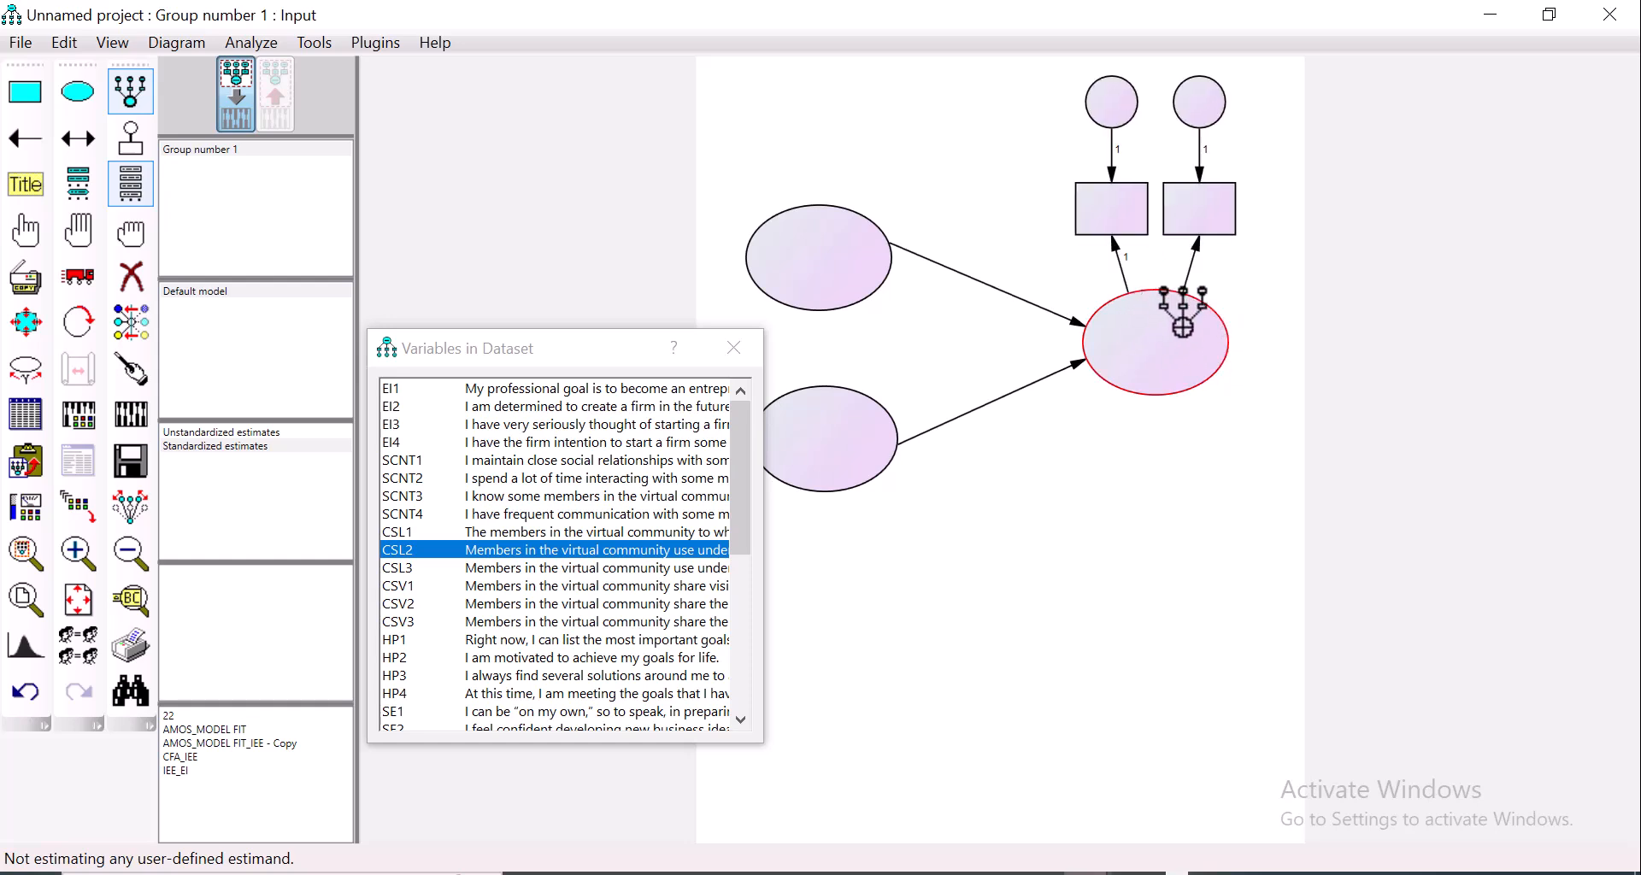
click(1183, 327)
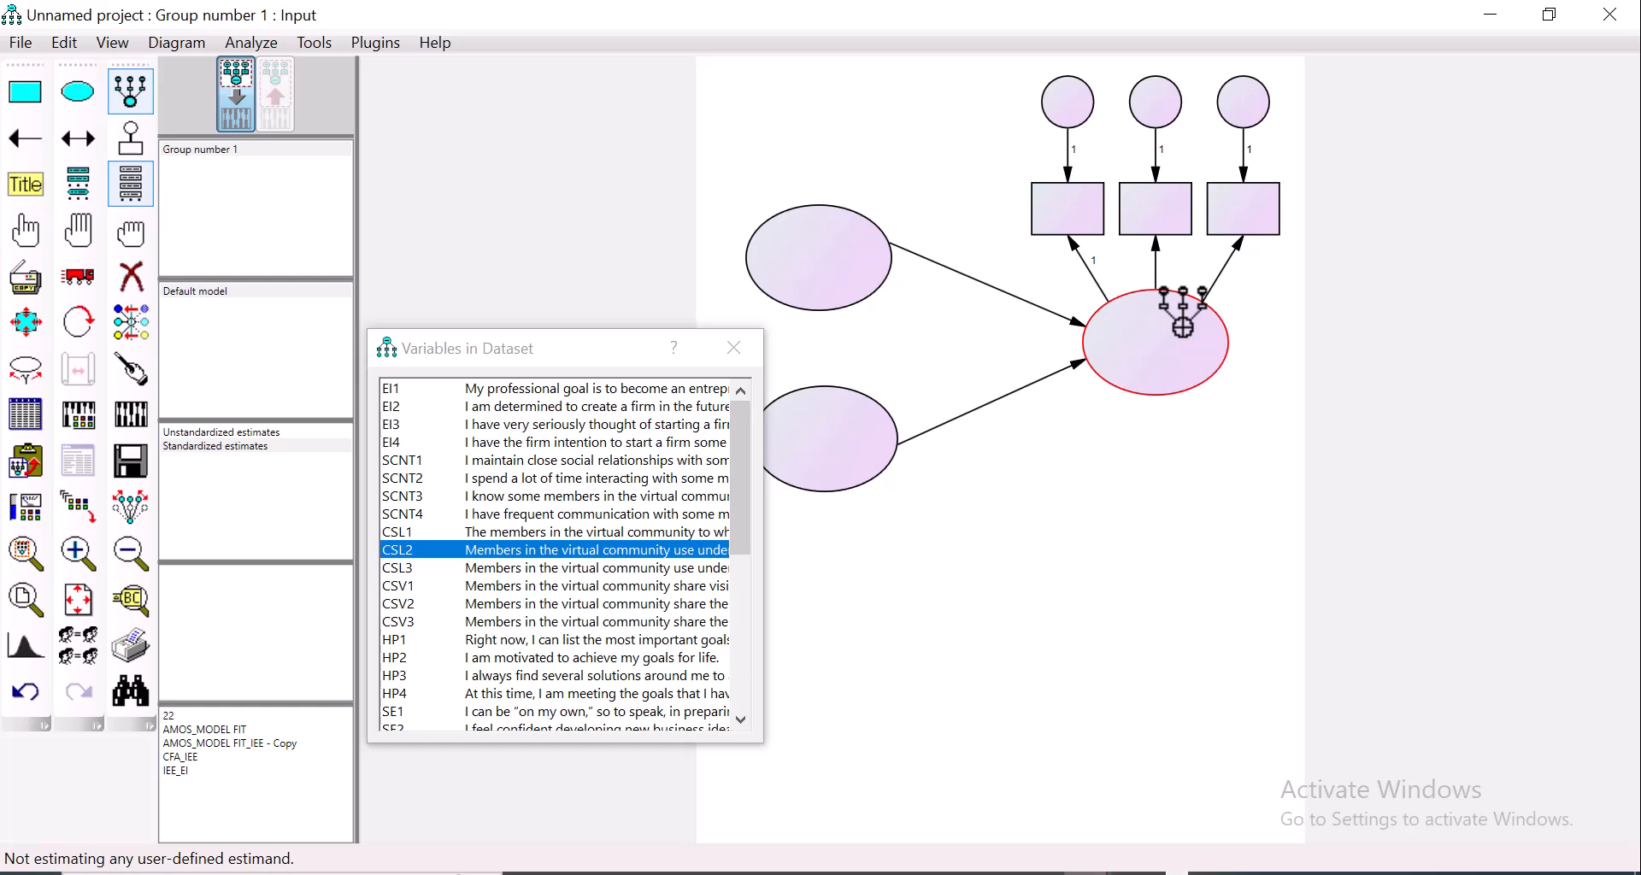
click(1183, 326)
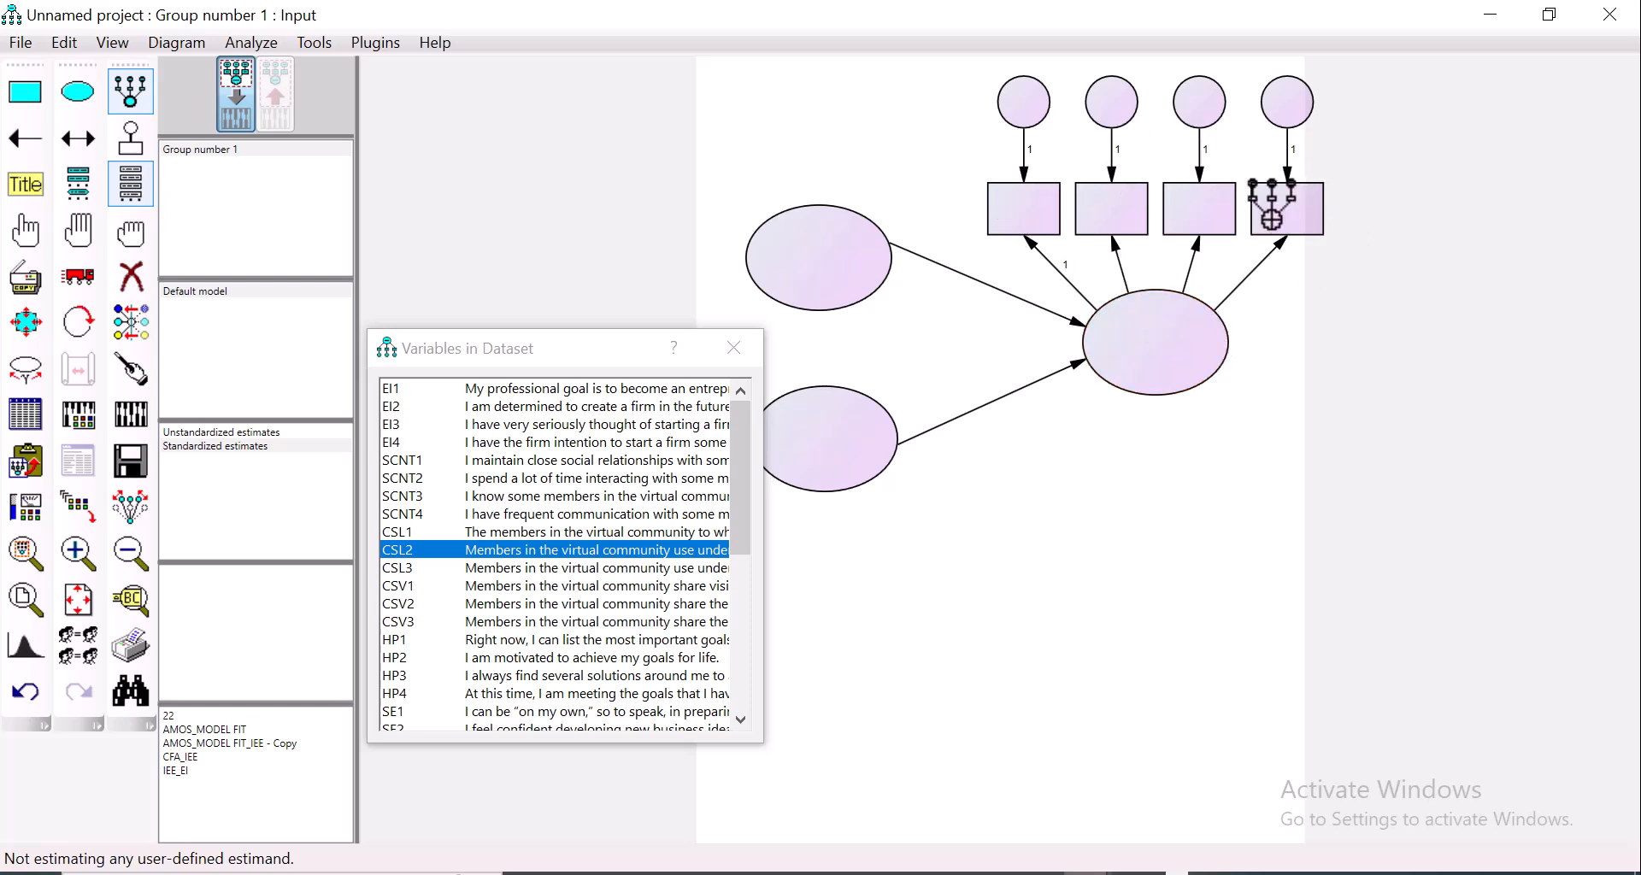
Step: Move the dataset variable list clear of the diagram and add three indicators with error terms to the upper-left latent variable
drag(599, 348, 318, 334)
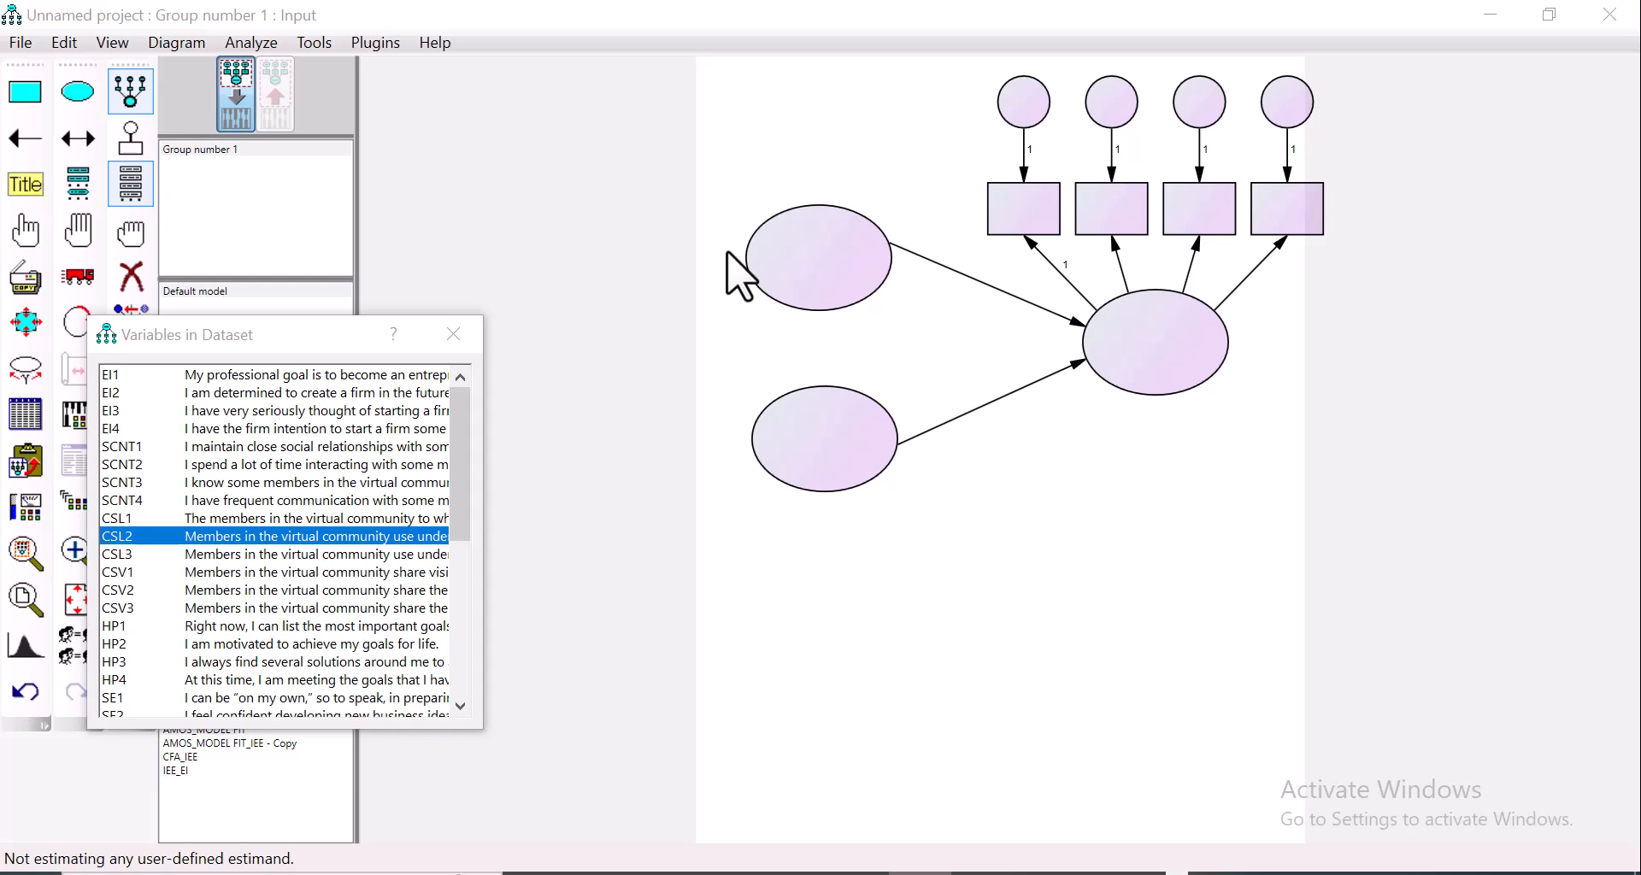
click(764, 248)
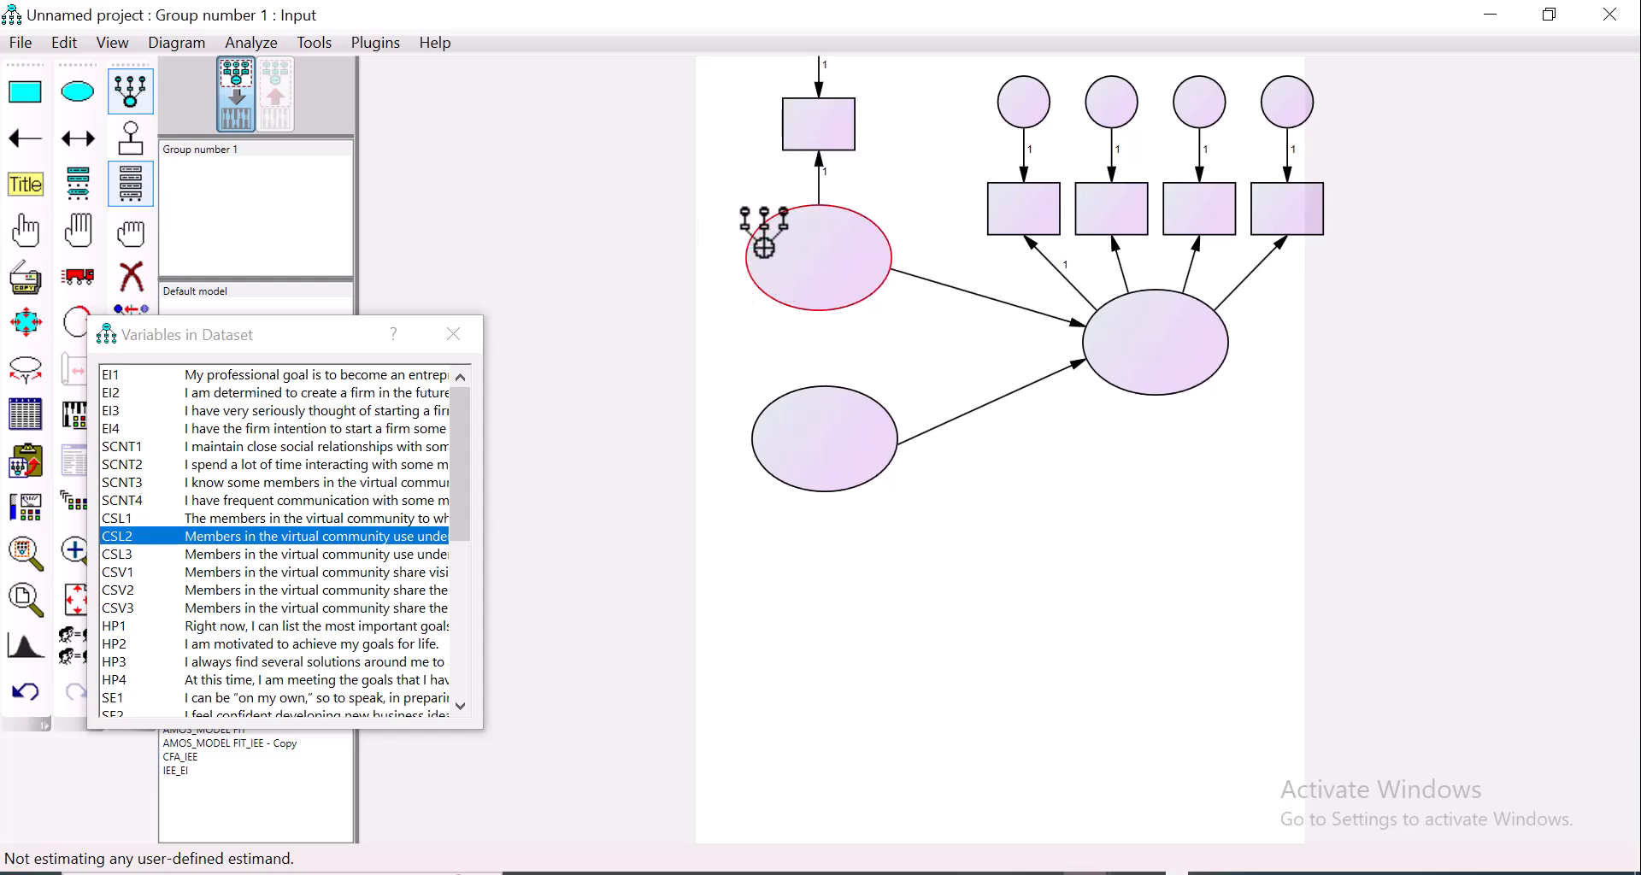
click(765, 248)
click(764, 248)
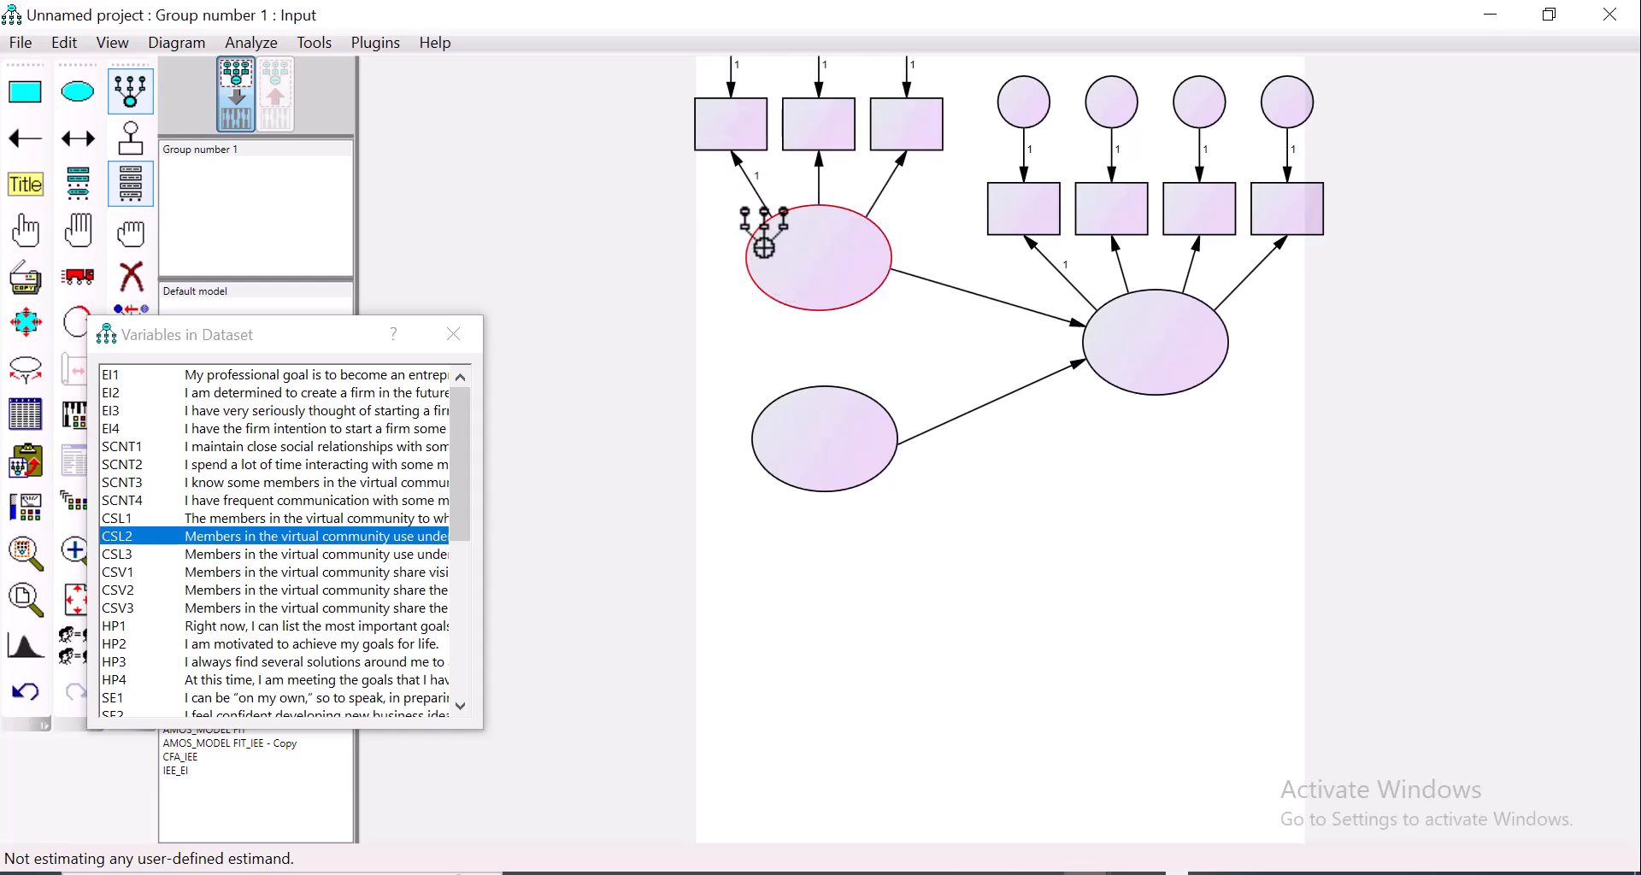
Step: Add a fourth indicator to the upper-left latent variable and four indicators with error terms to the lower-left one, closing the dataset variable list
click(764, 248)
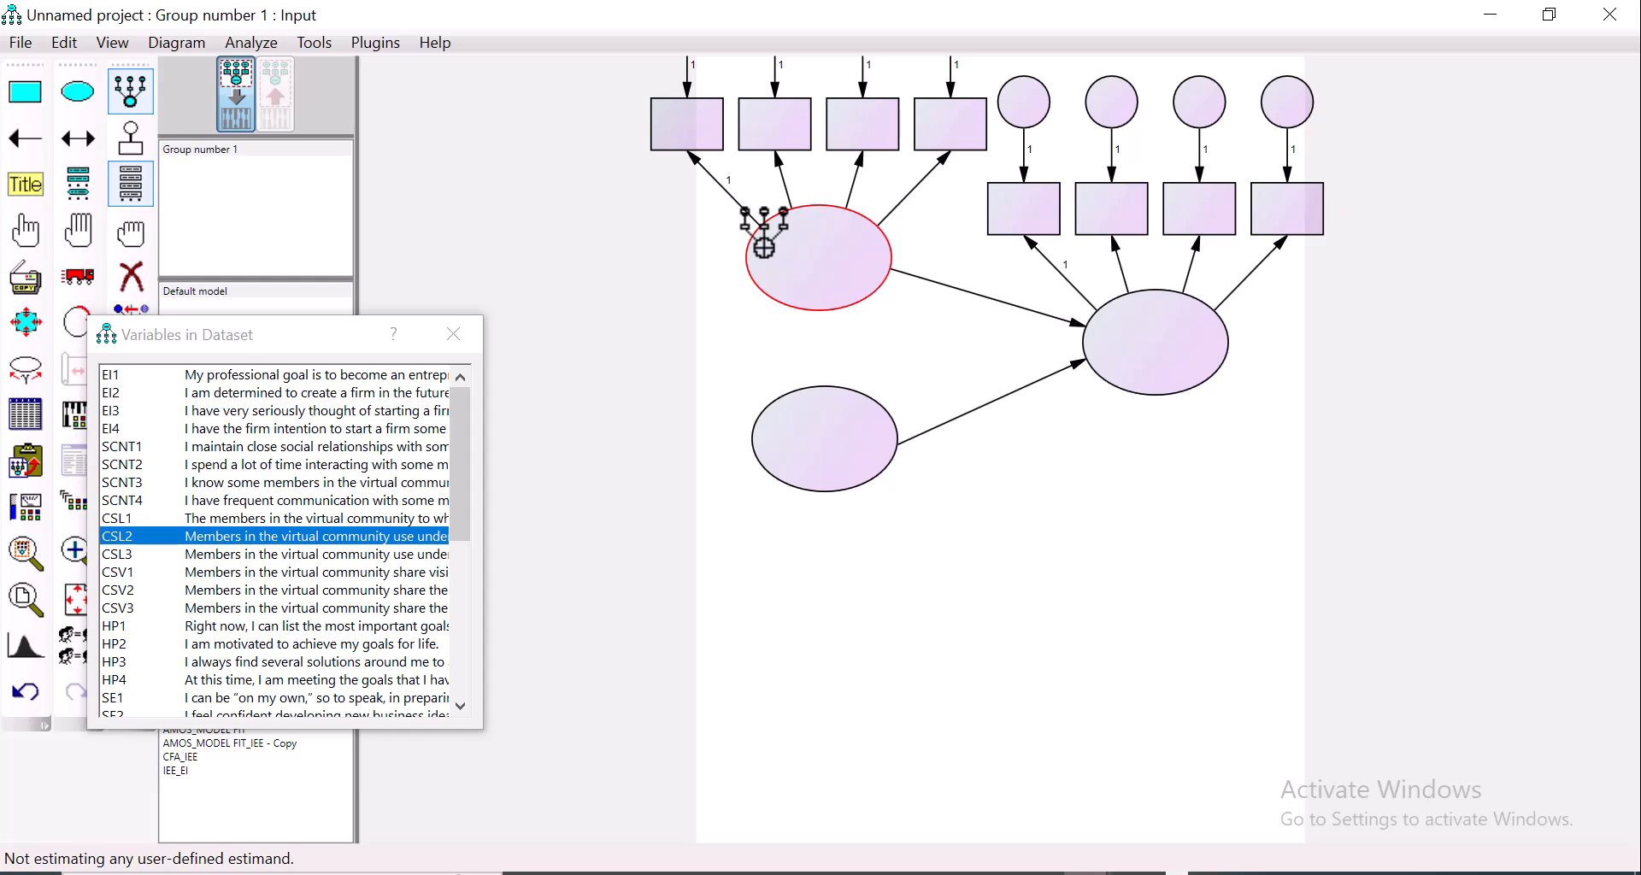
click(780, 466)
click(780, 466)
click(781, 466)
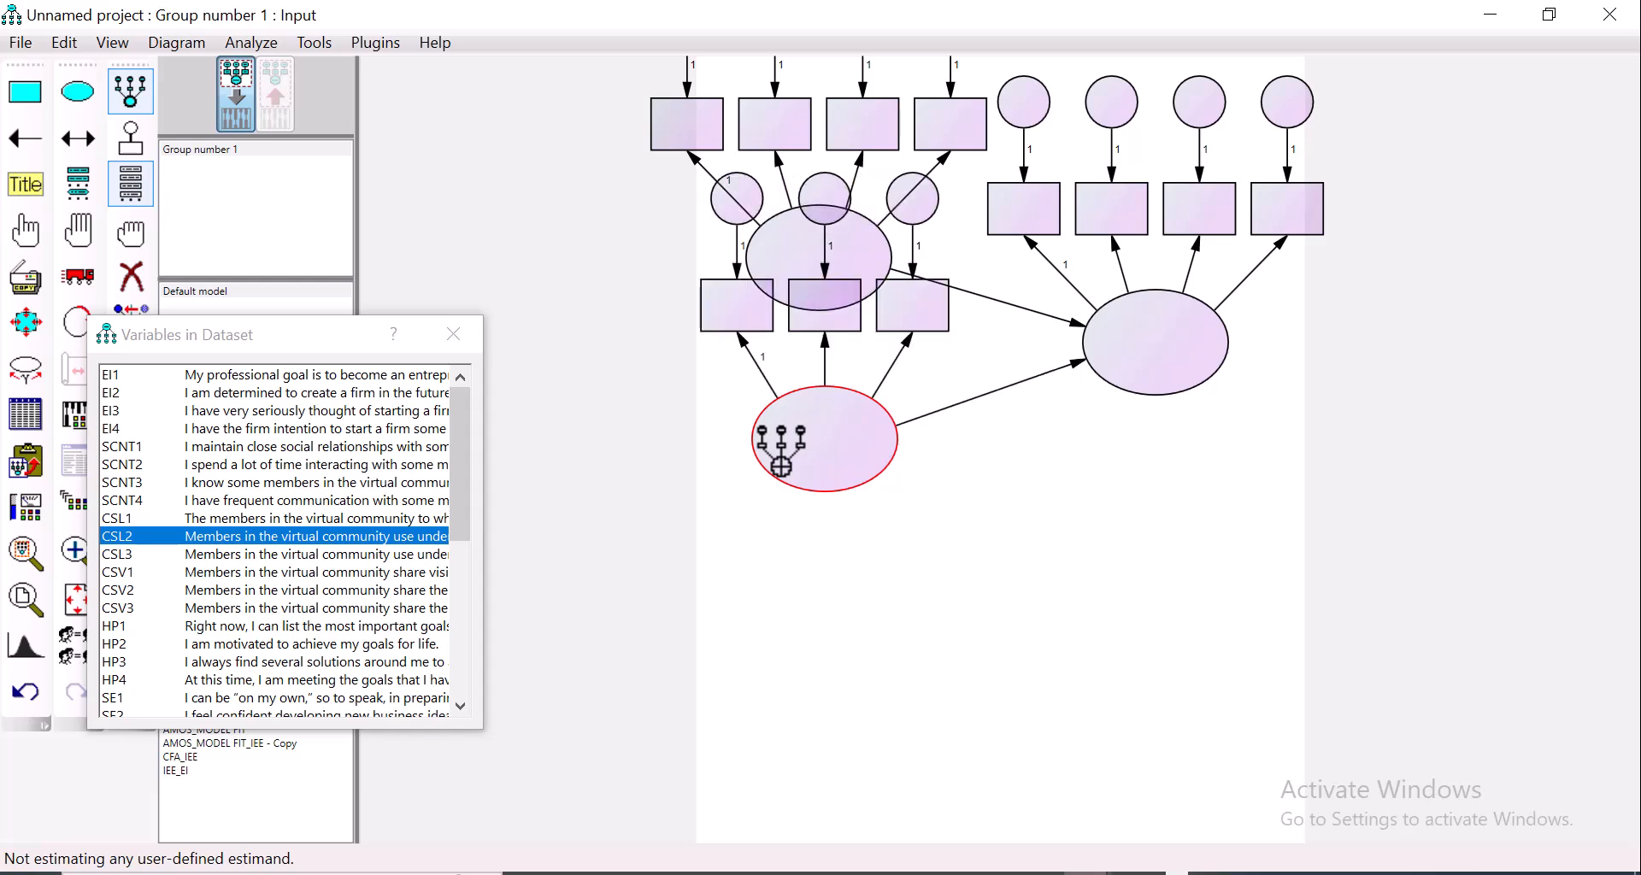
click(781, 466)
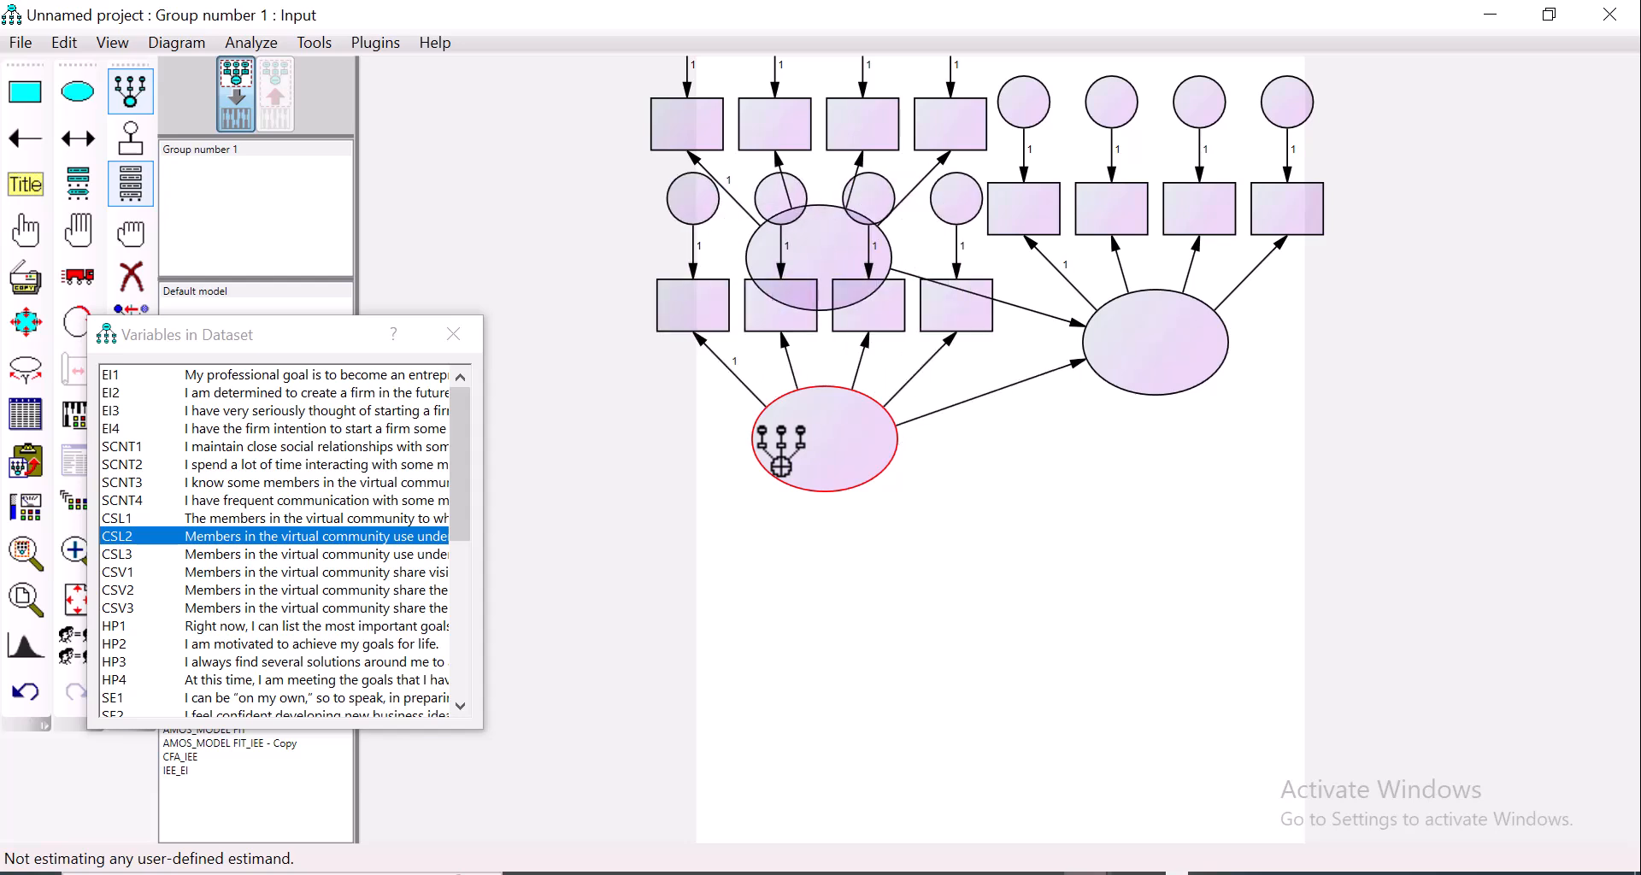
click(453, 334)
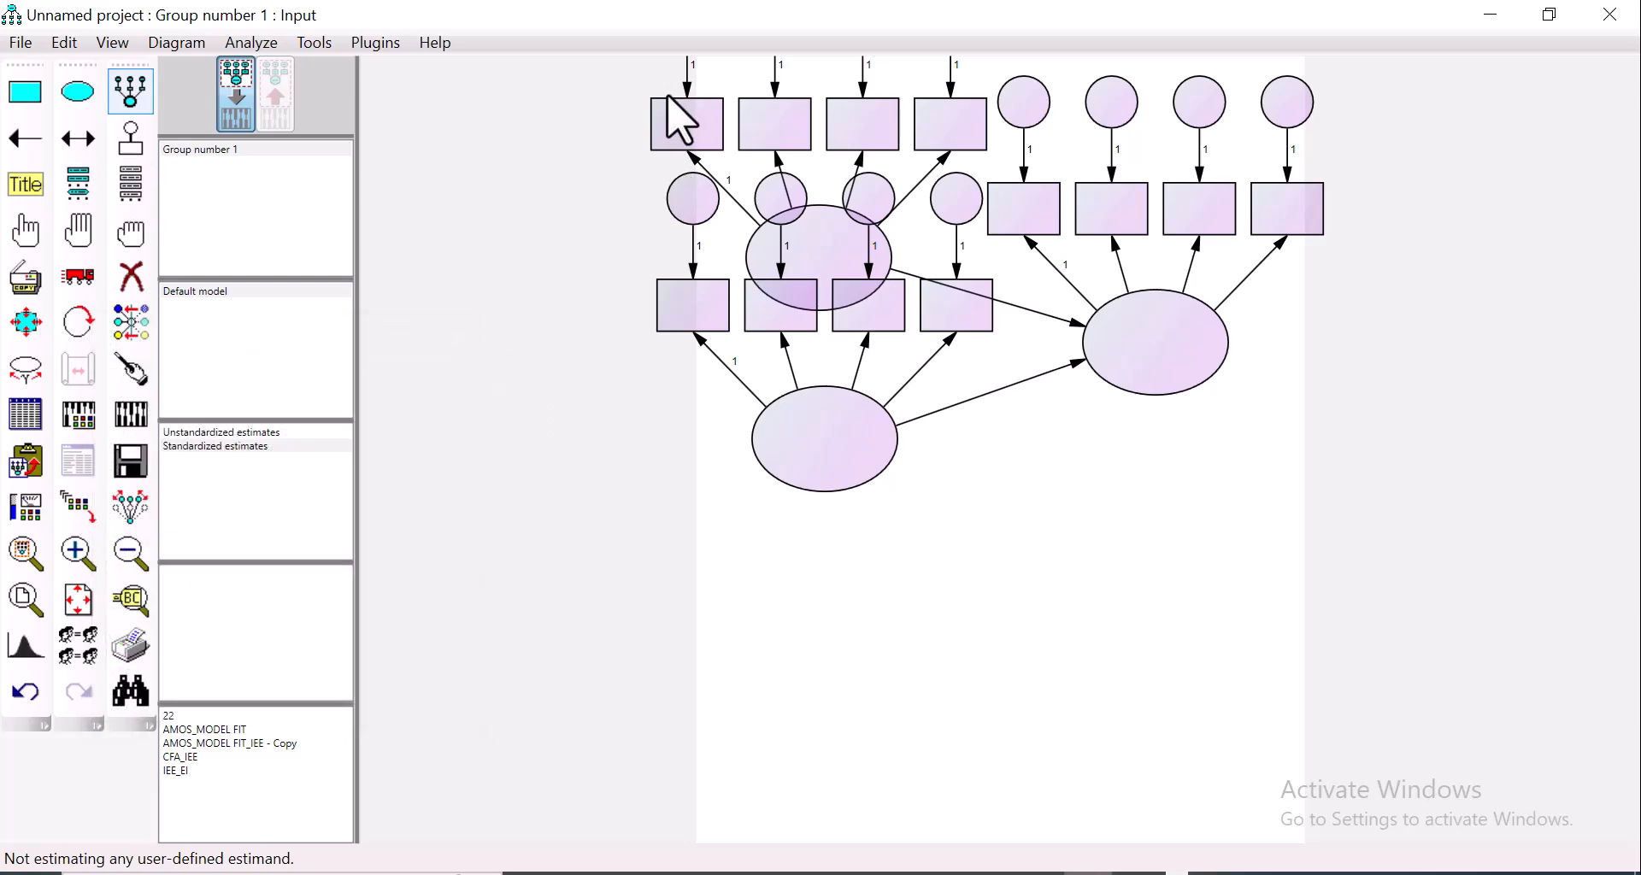
Step: Rotate the lower-left latent variable's indicators to sit below it and the outcome variable's indicators to its right side
click(73, 319)
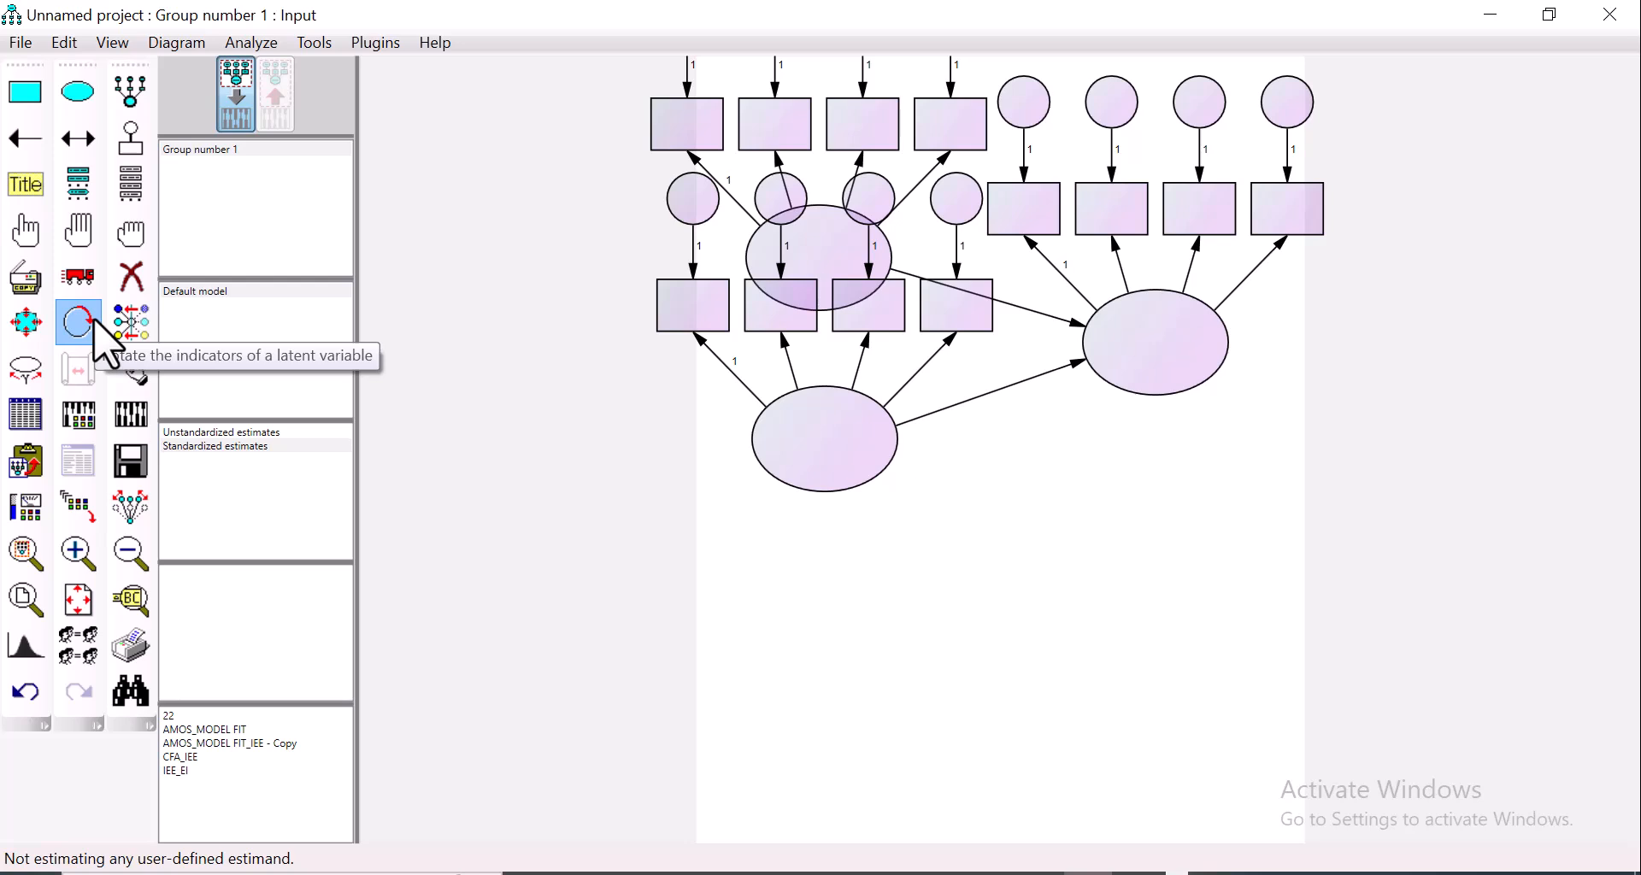
click(806, 450)
click(806, 447)
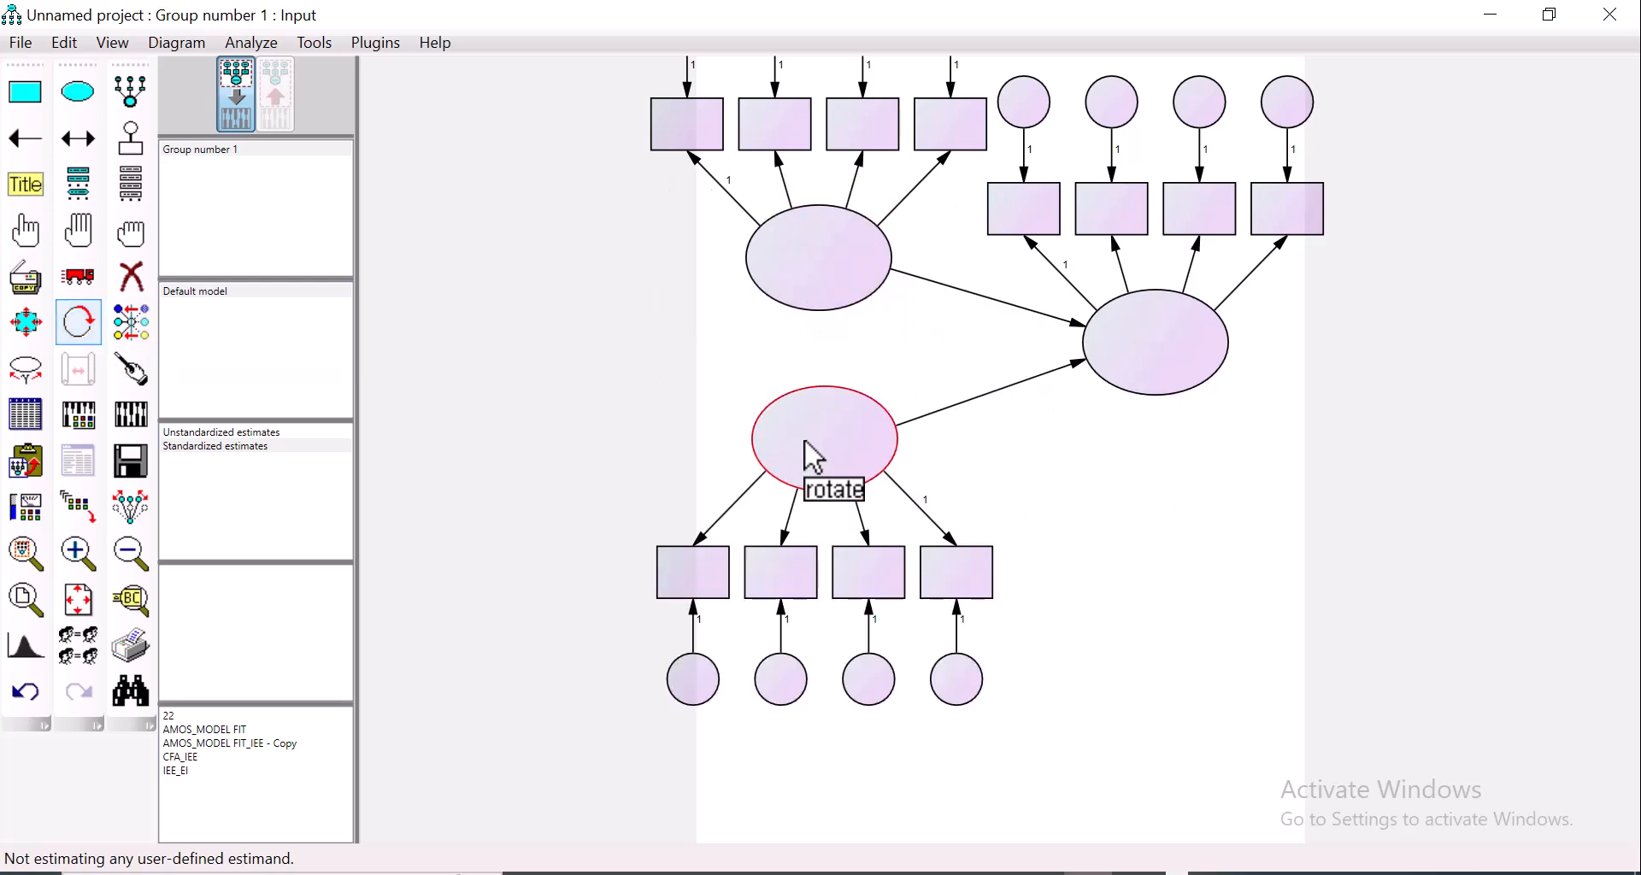
click(1178, 351)
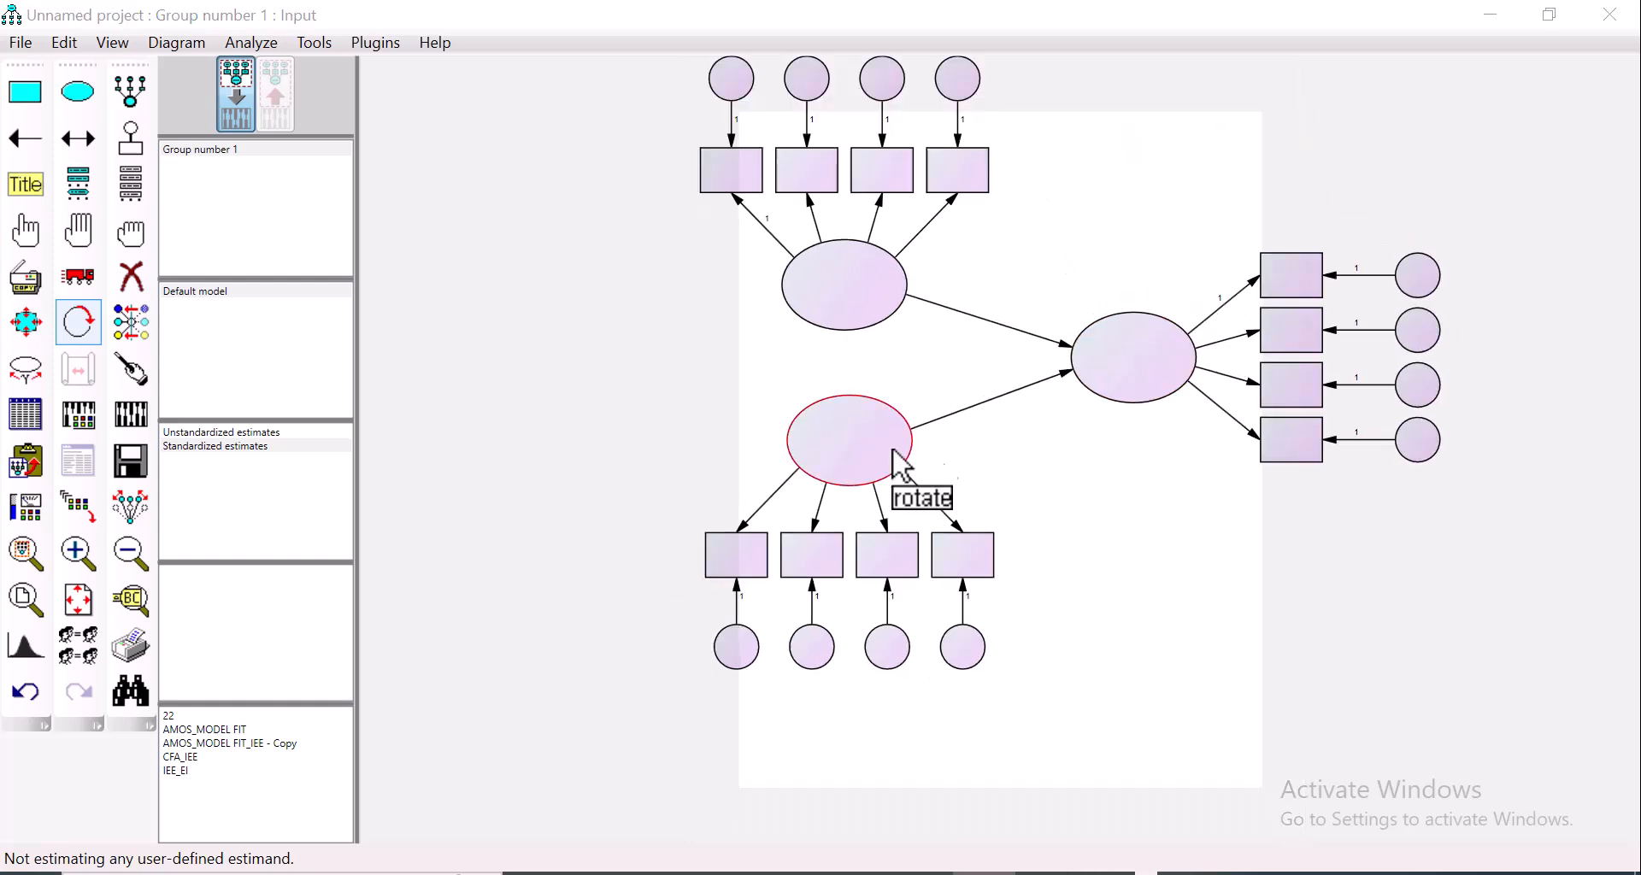
Step: Display the dataset variable list and assign EI1, EI2, EI3 and EI4 to the outcome variable's four indicators, from top to bottom
click(131, 183)
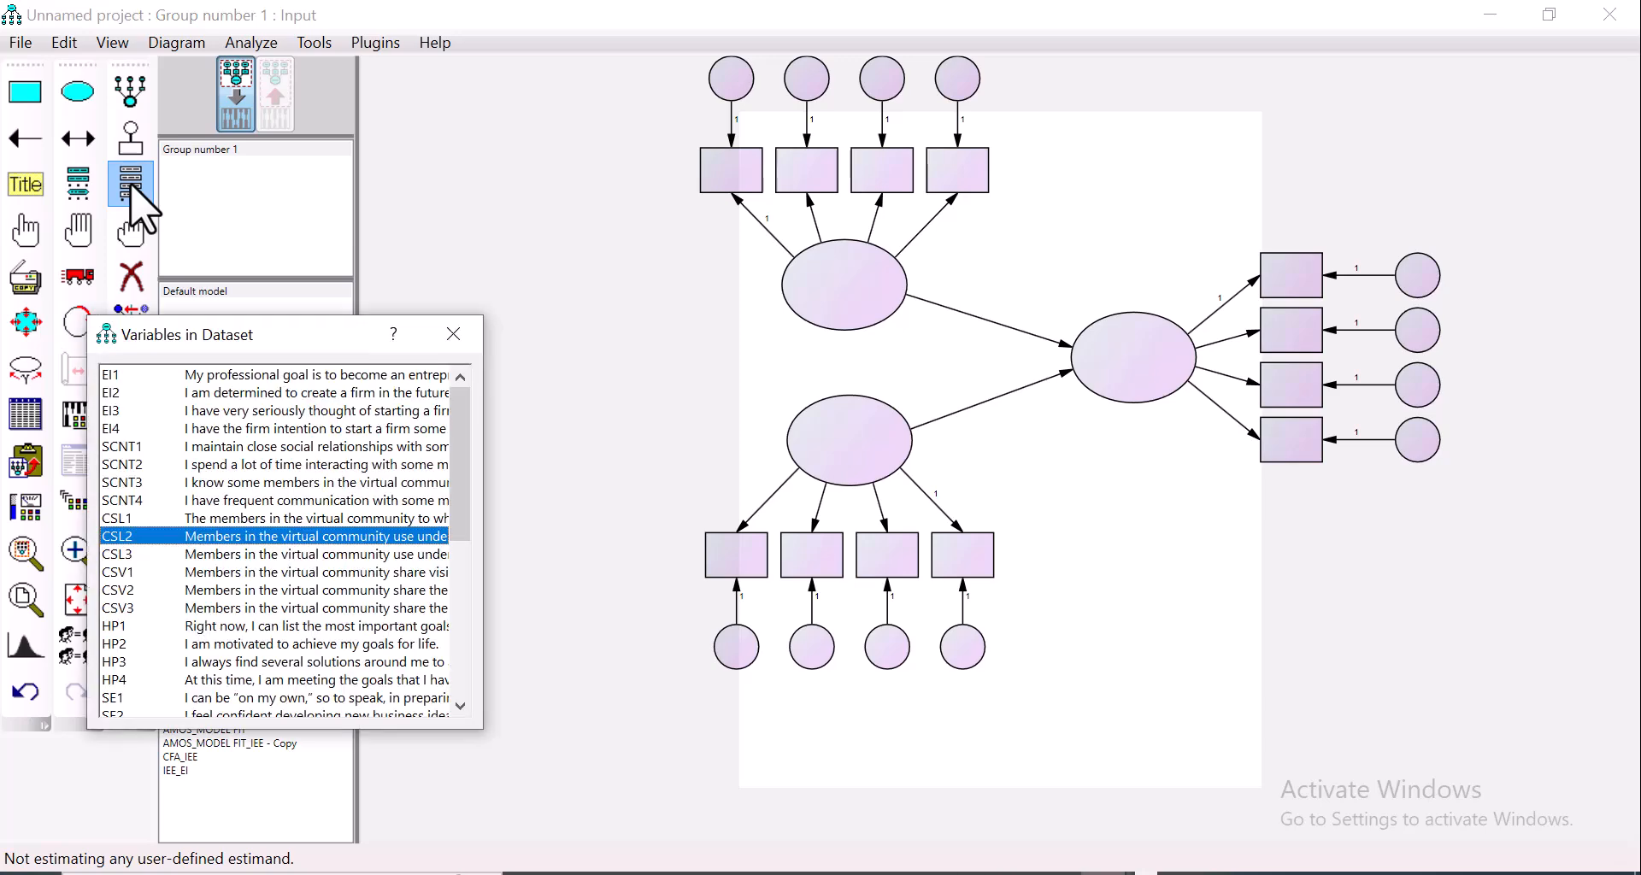
drag(213, 335, 448, 168)
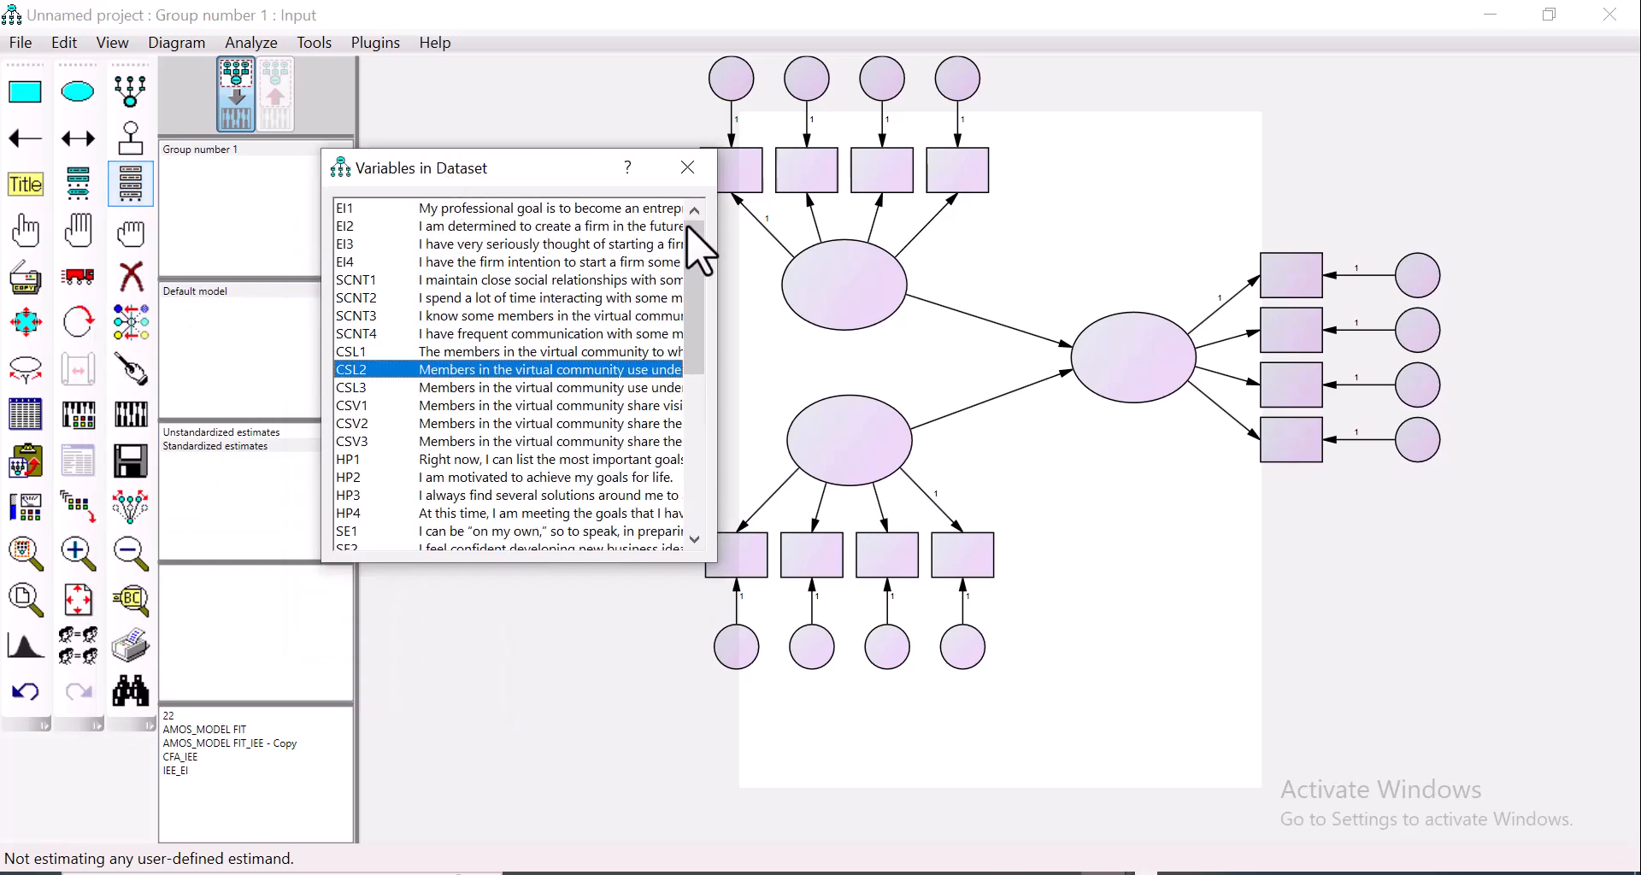
scroll(710, 260, down, 1)
scroll(710, 261, up, 1)
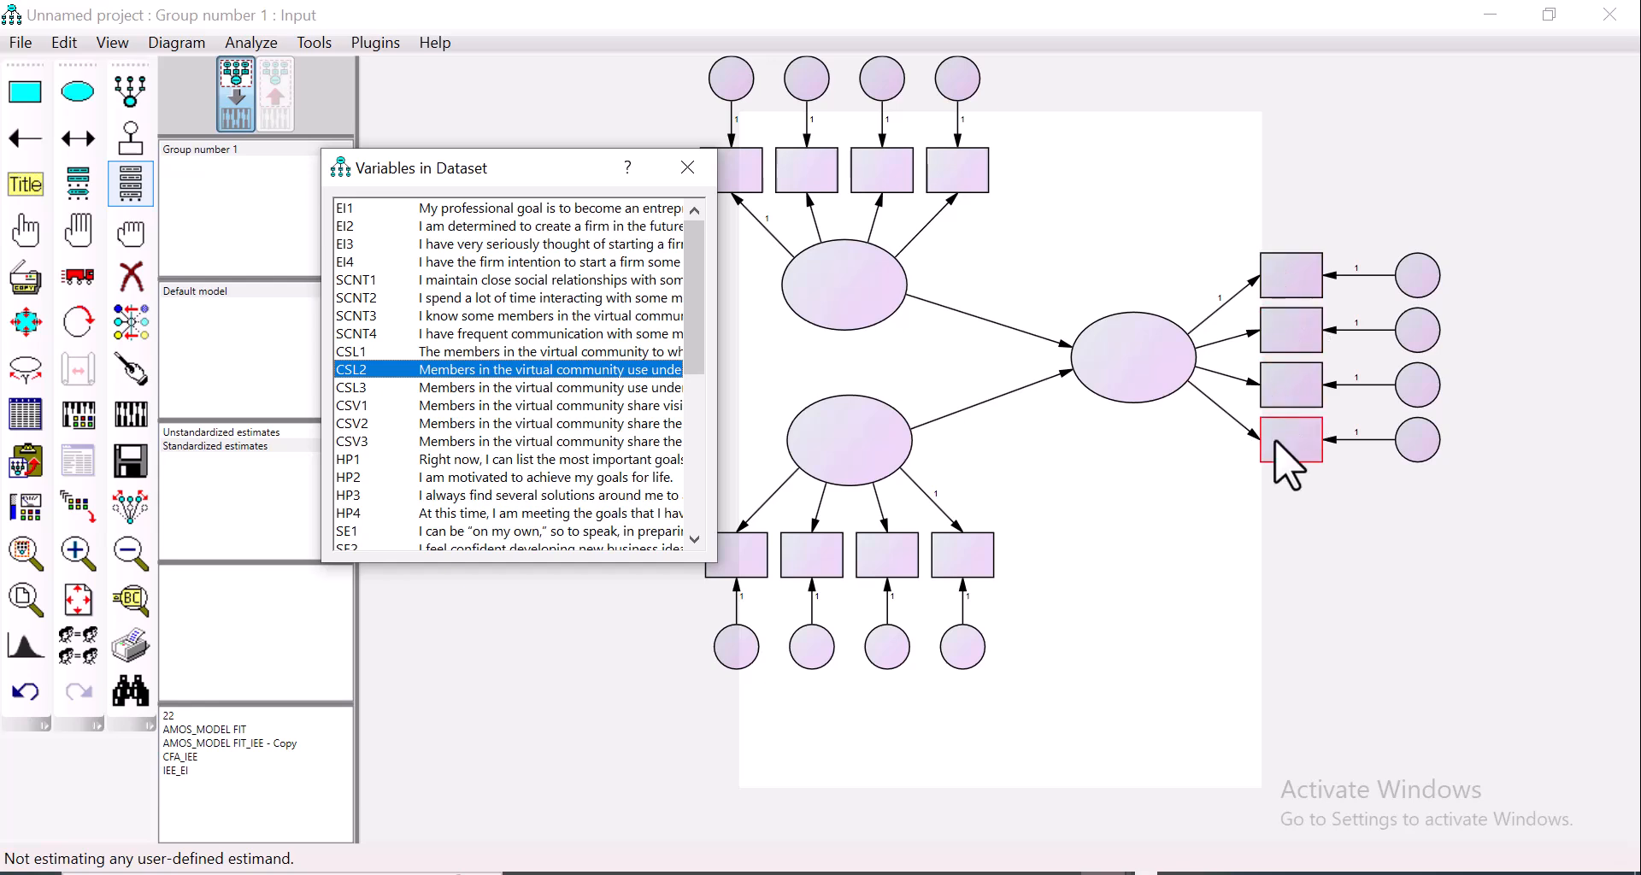
click(363, 210)
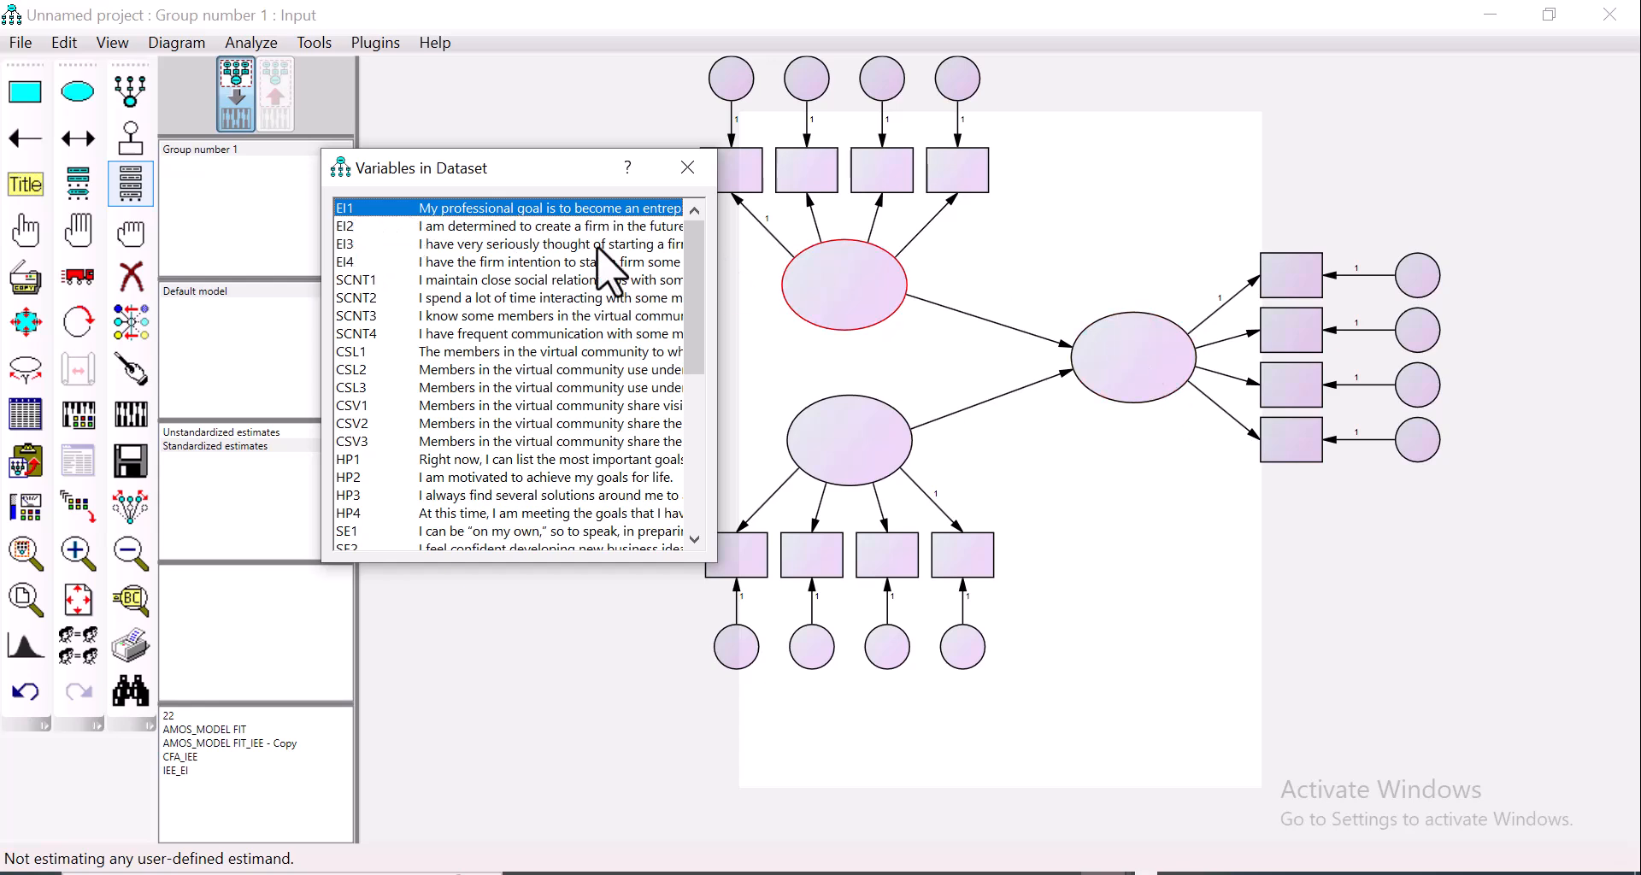
drag(346, 210, 1295, 288)
drag(566, 227, 1290, 327)
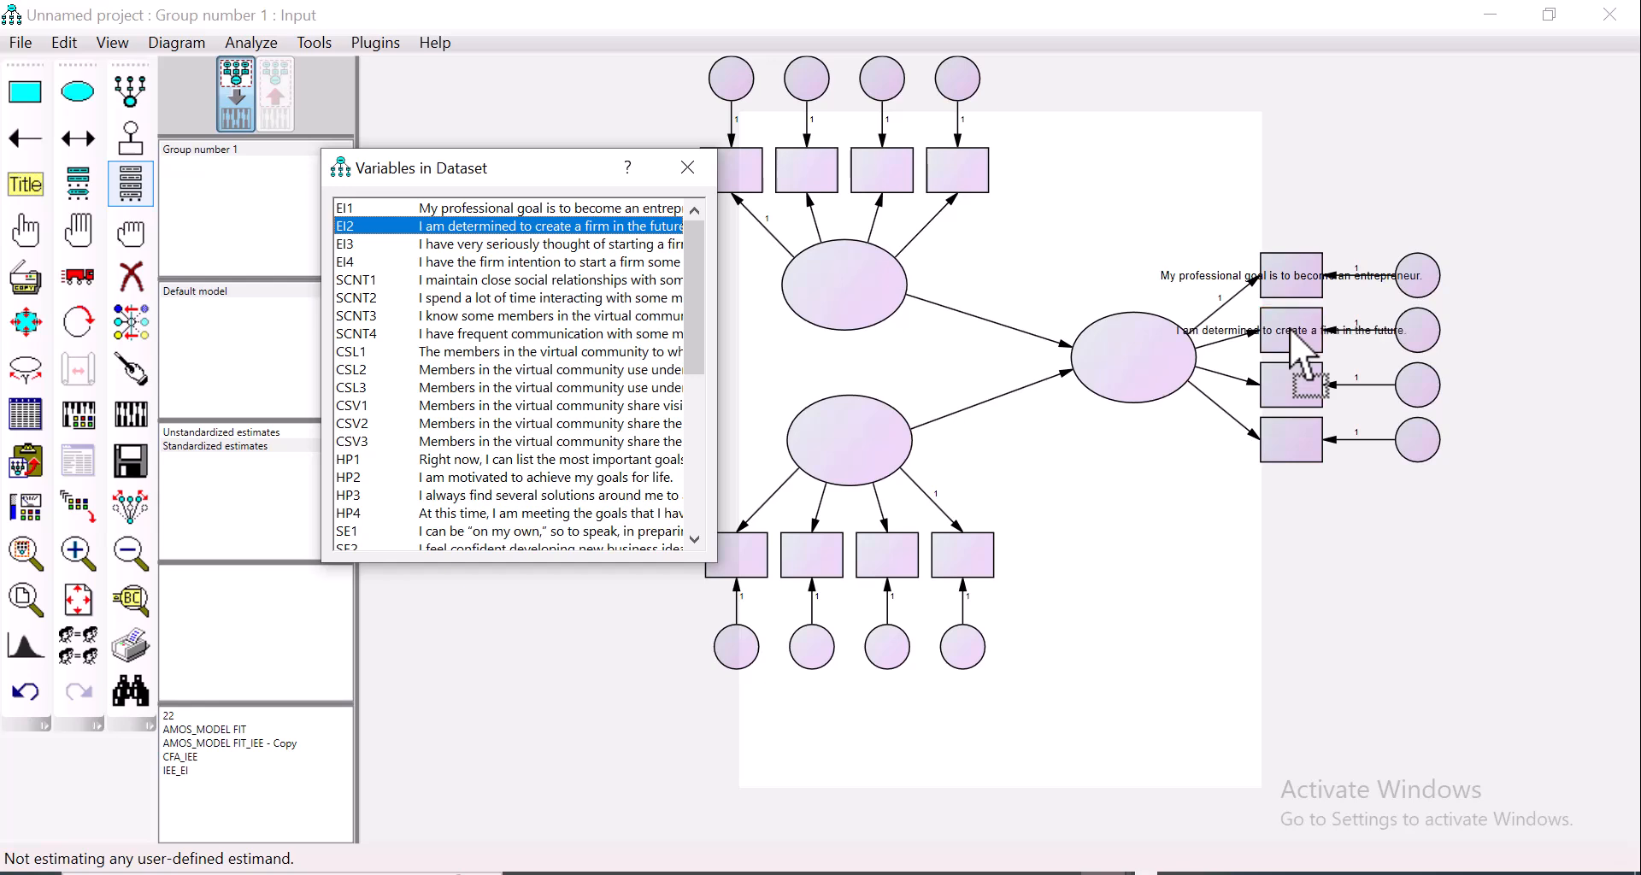
drag(355, 248, 1286, 382)
drag(373, 263, 1290, 441)
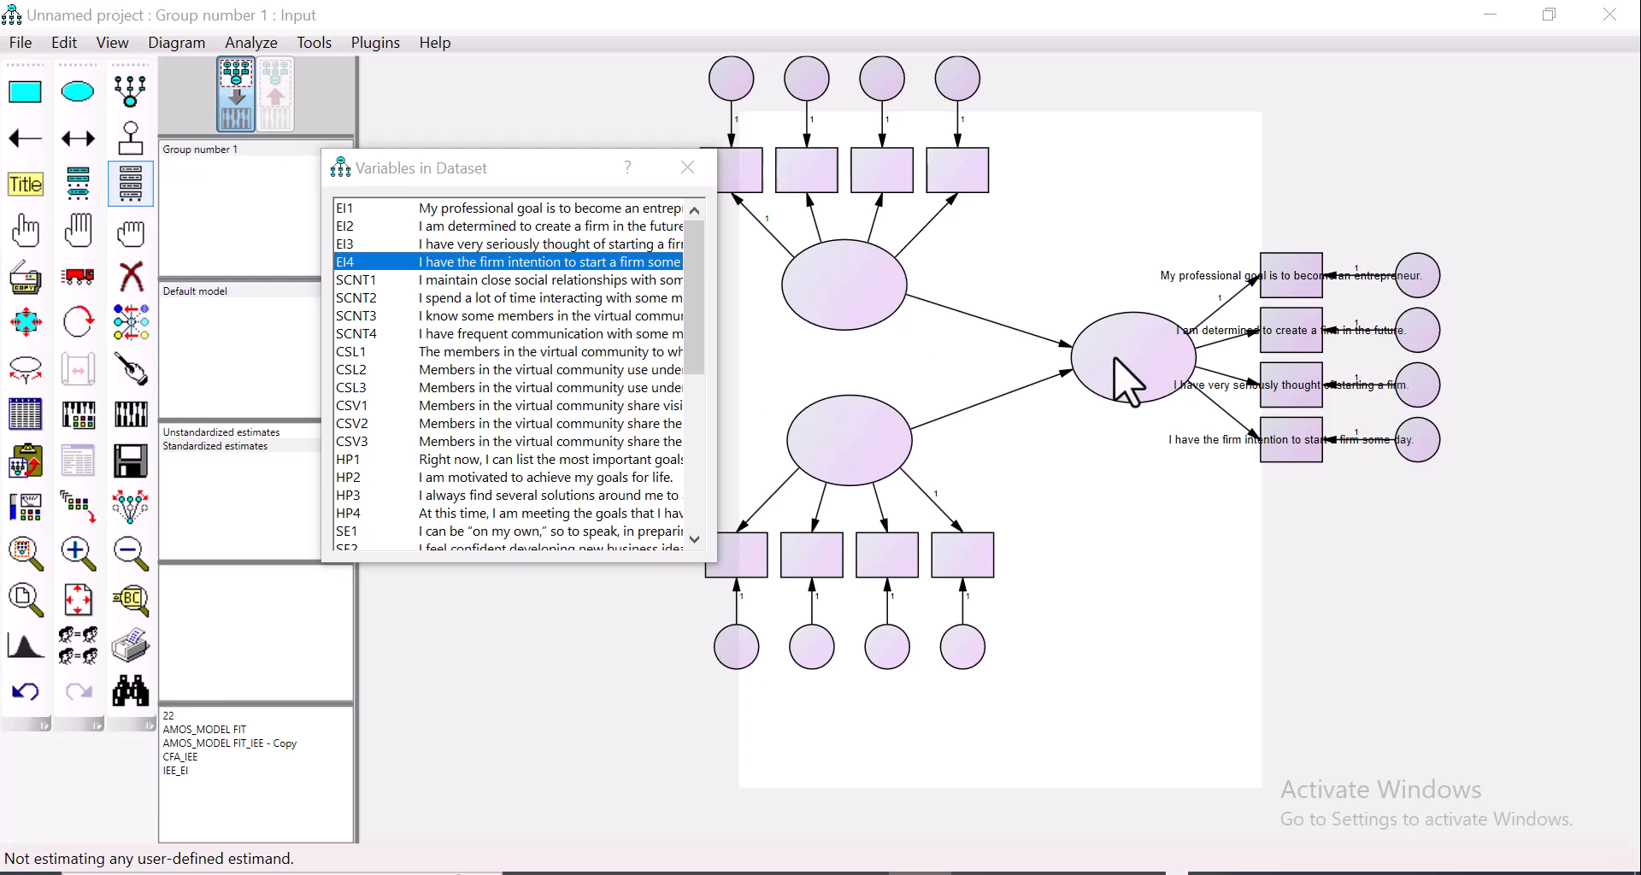
Step: Name the latent outcome variable EI
double_click(1137, 366)
click(836, 590)
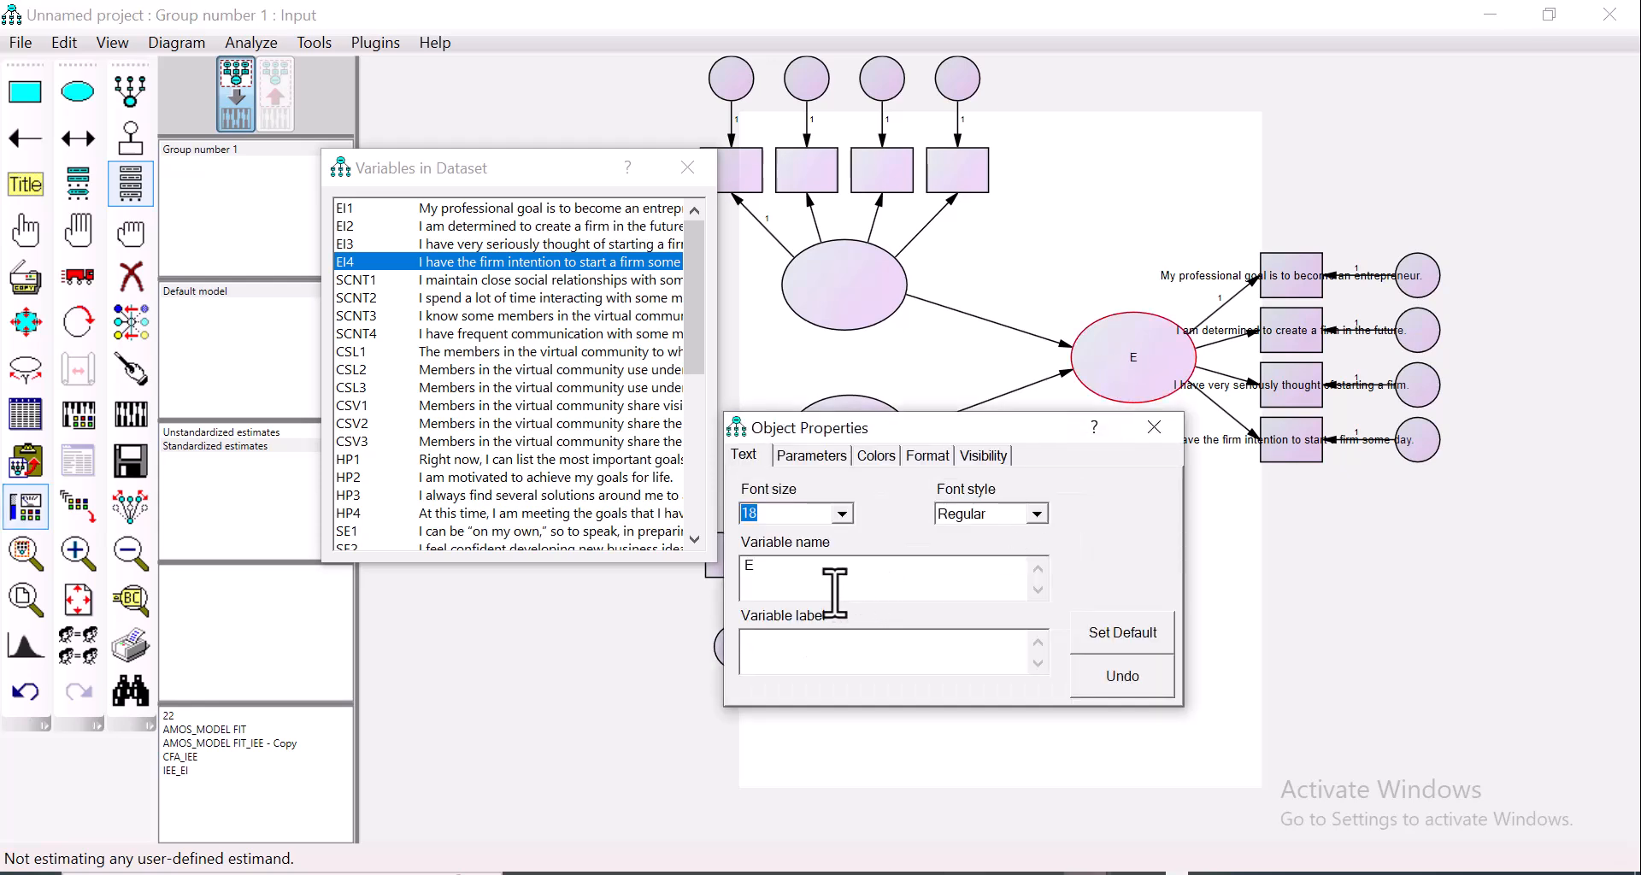
click(1170, 434)
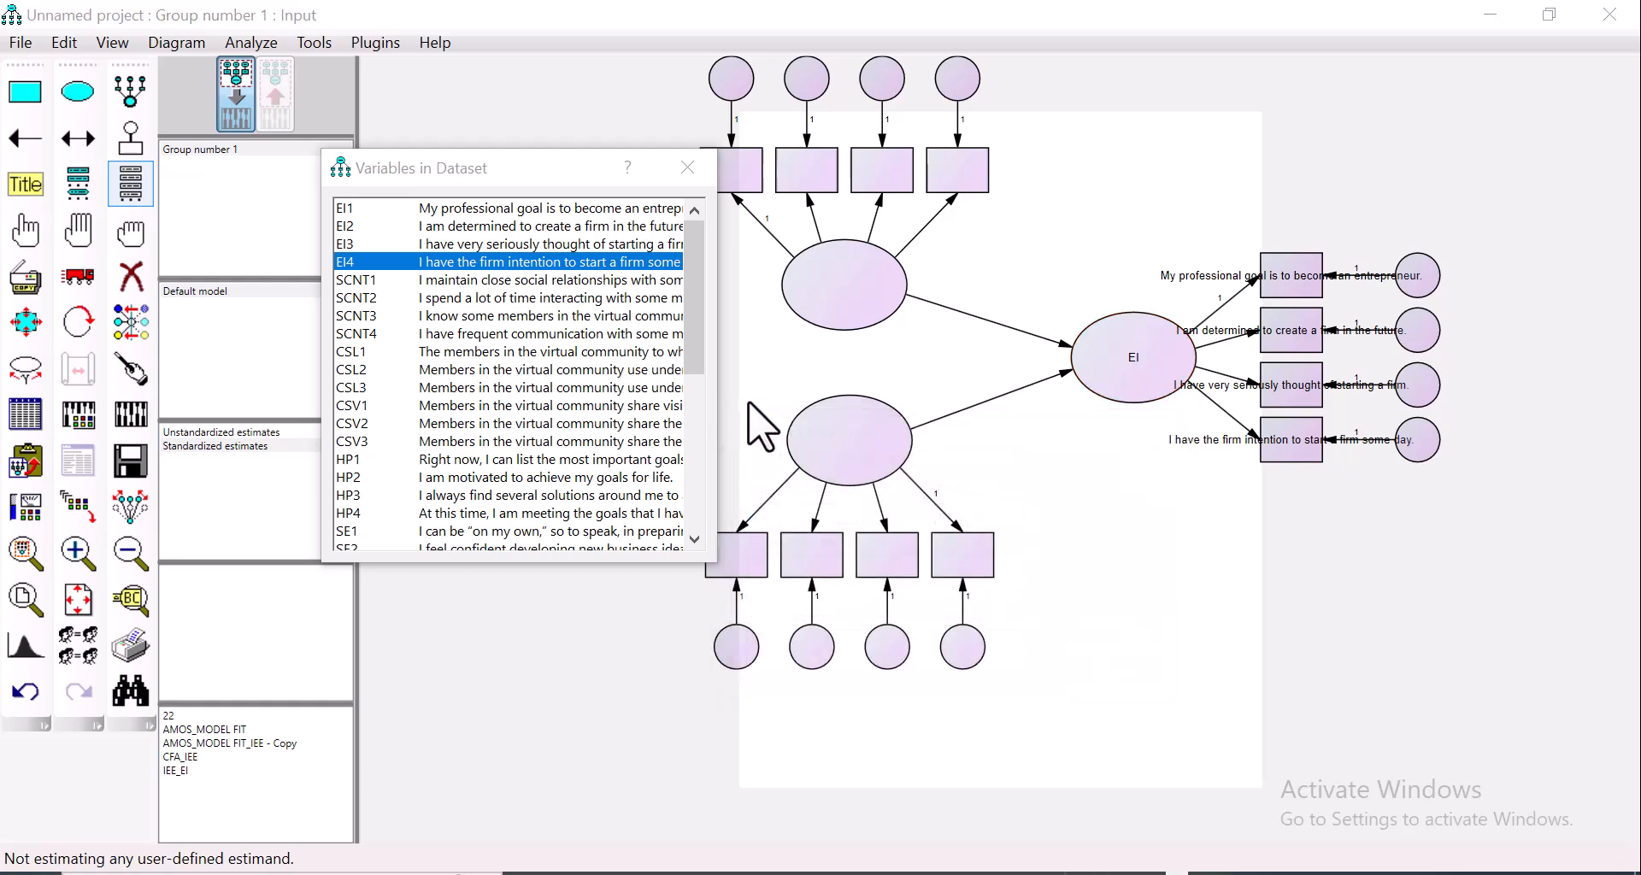
Step: Clear the variable labels of the EI1 and EI2 indicators, keeping their variable names
double_click(1295, 283)
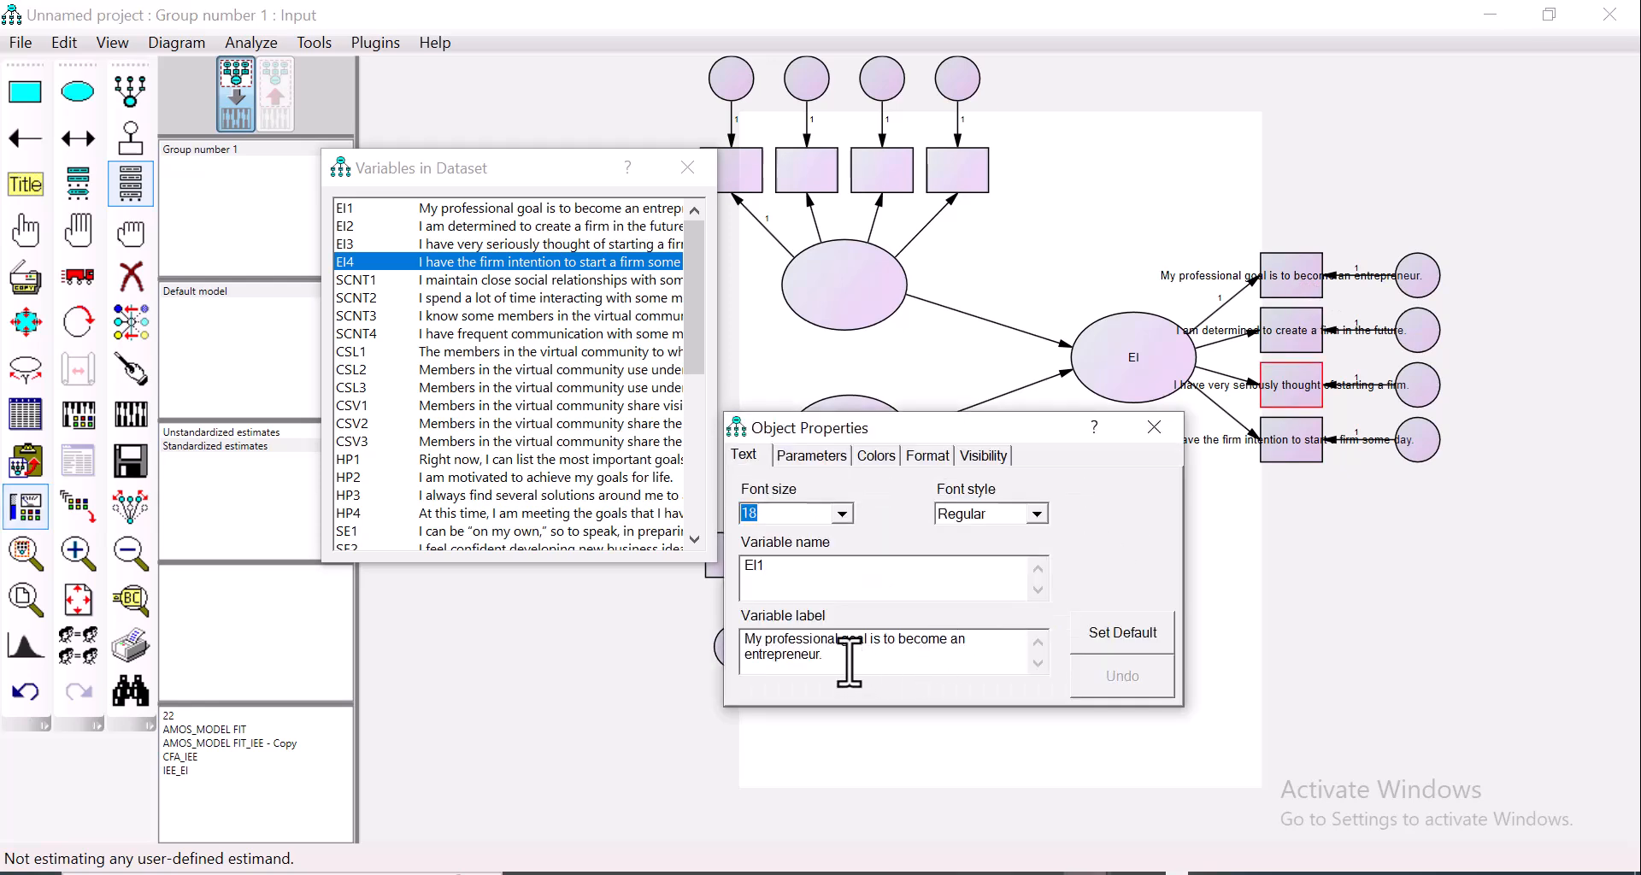
drag(849, 661, 680, 637)
key(Delete)
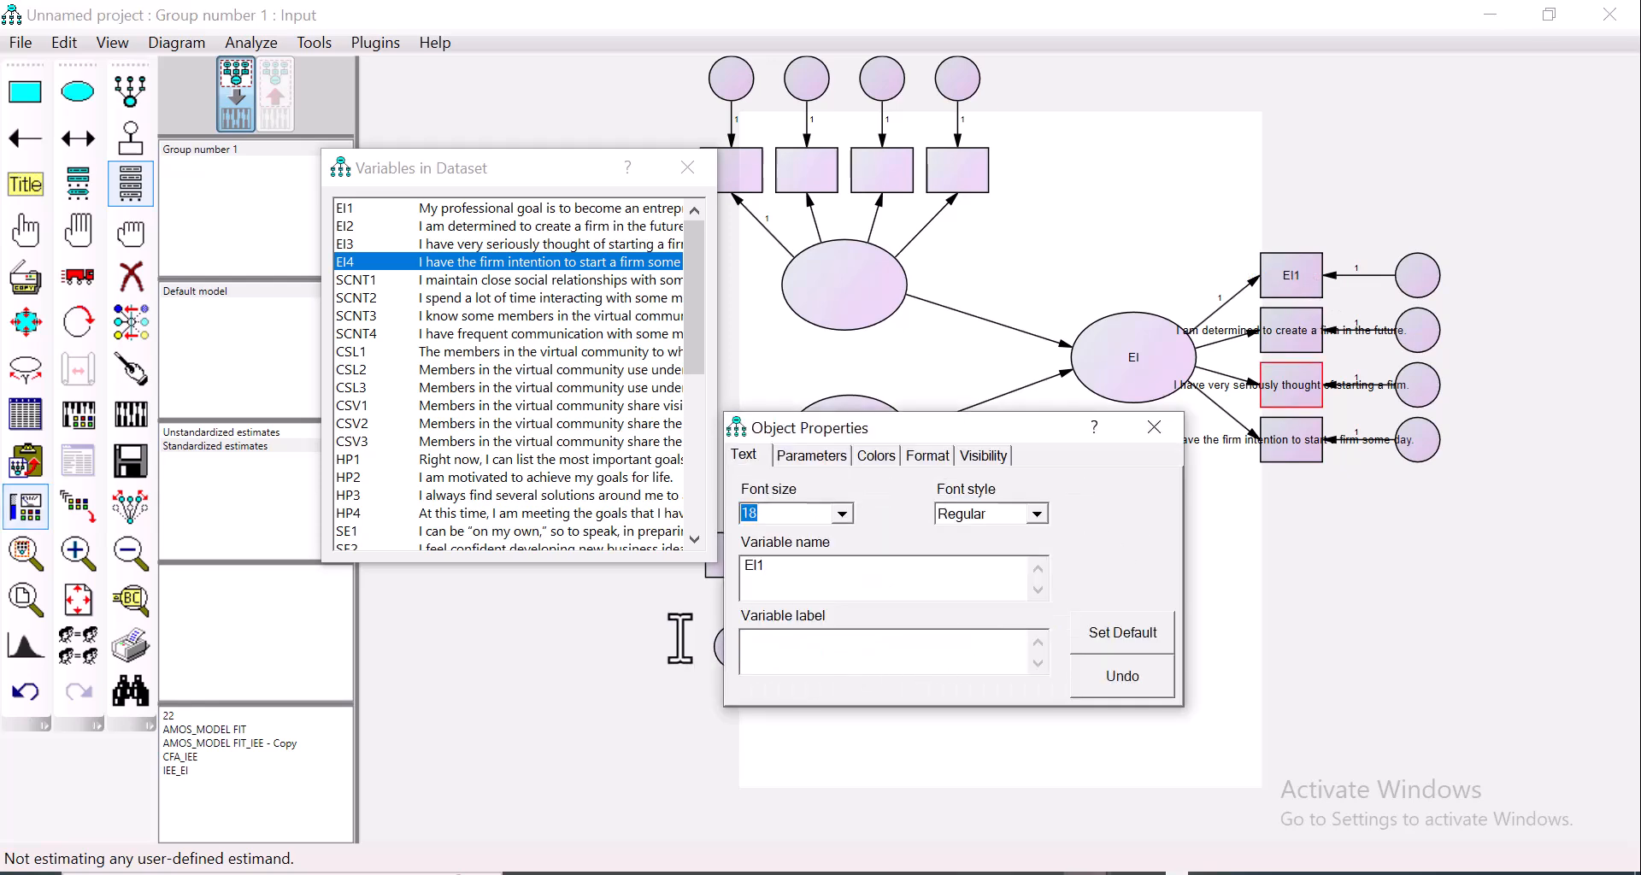
click(1154, 427)
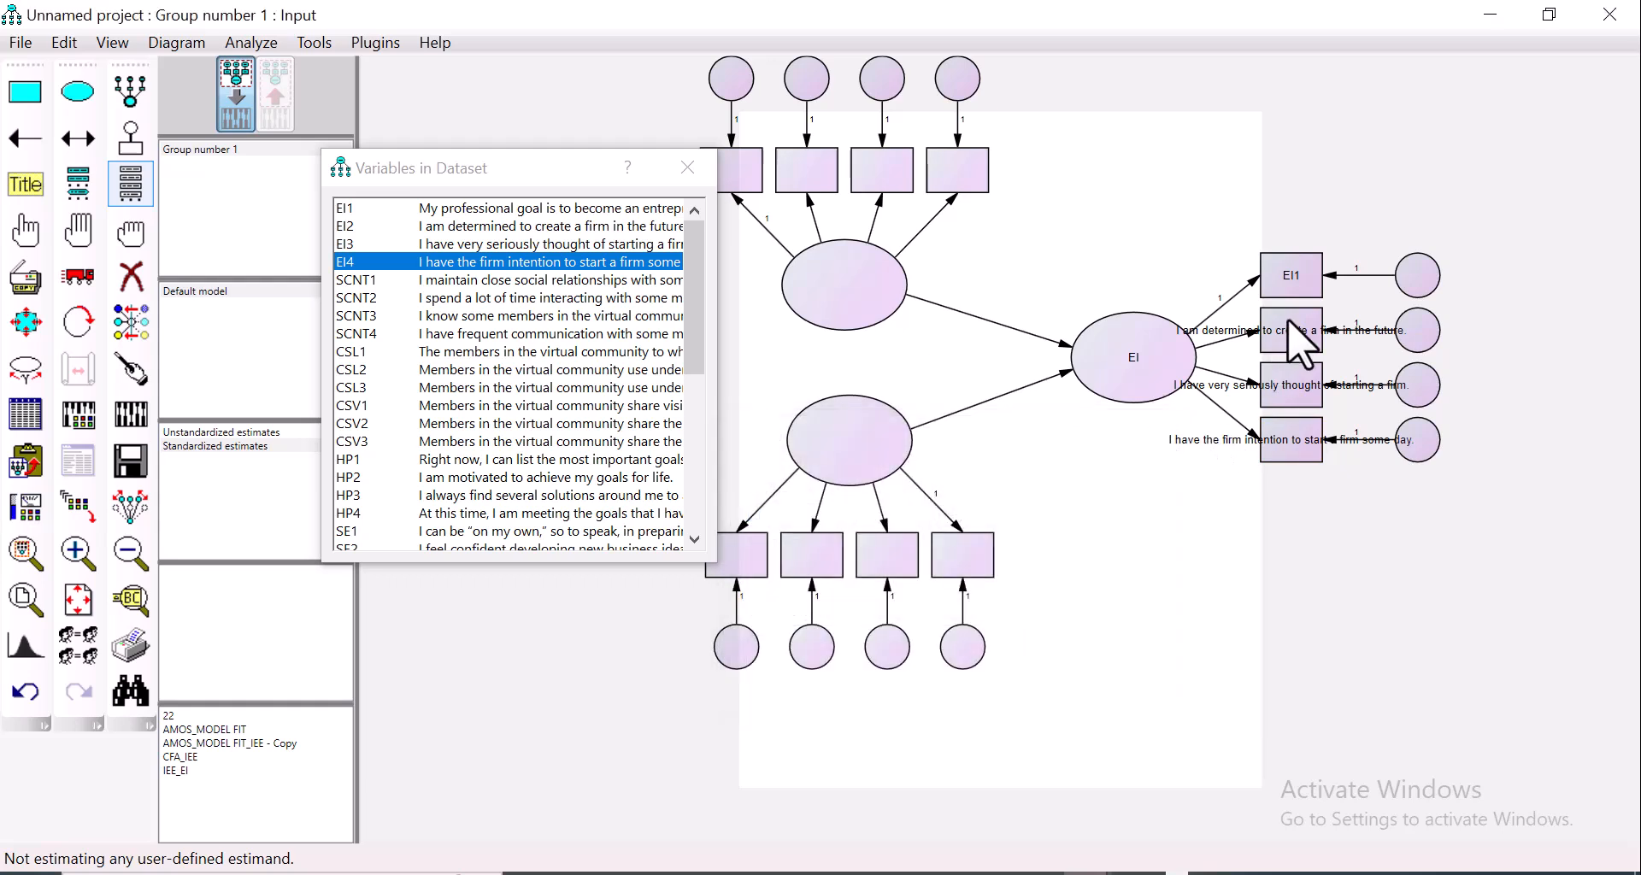
double_click(1292, 339)
drag(1014, 652, 732, 660)
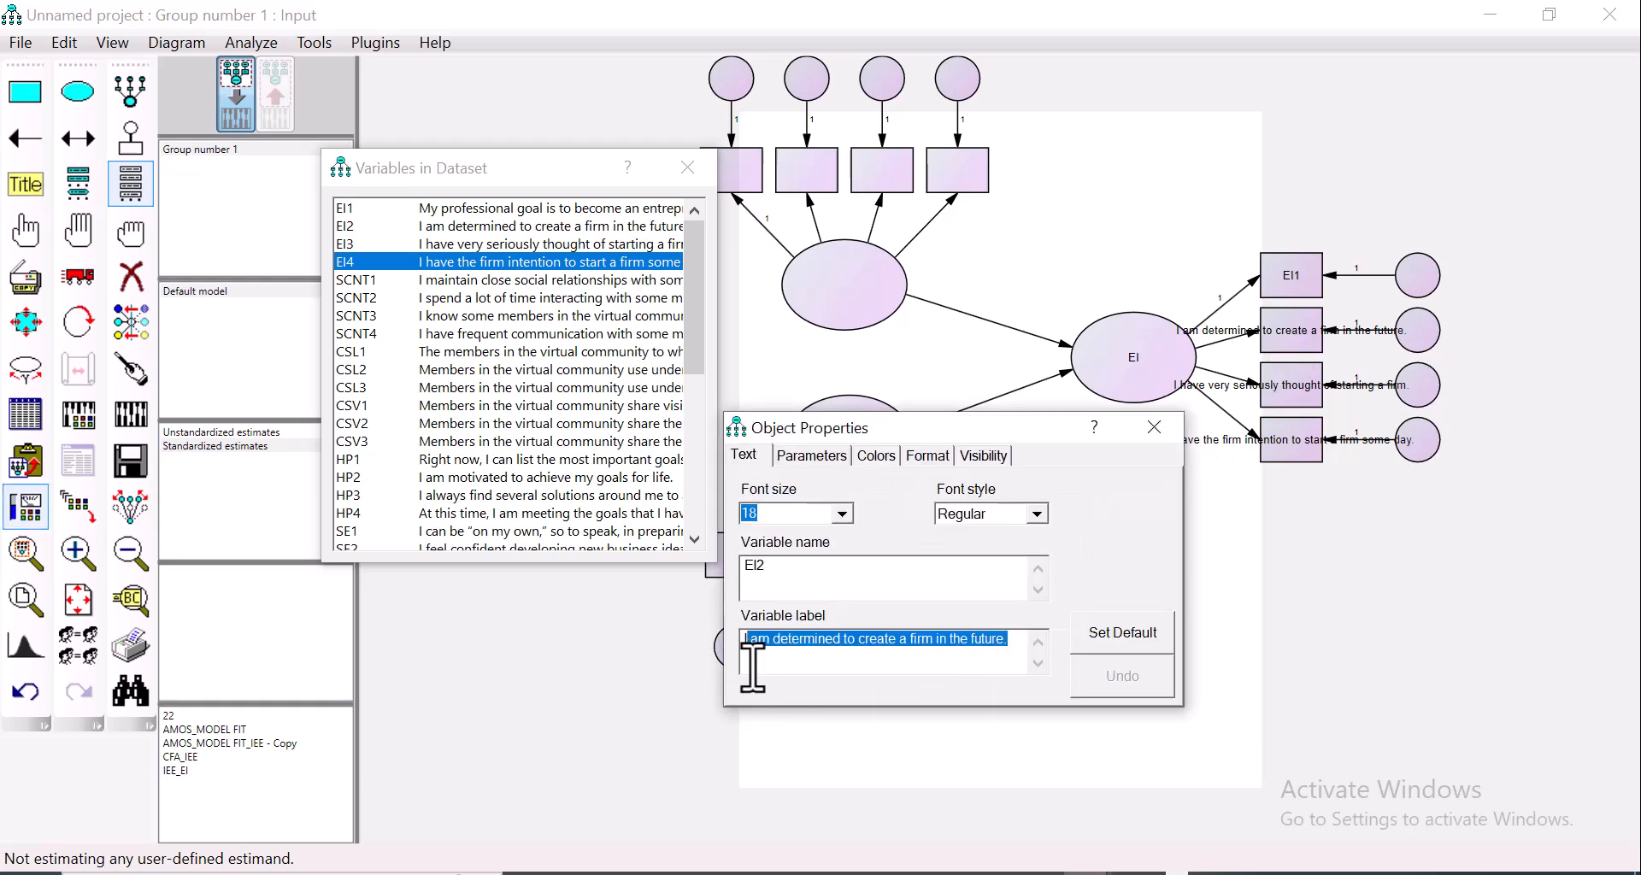
key(Delete)
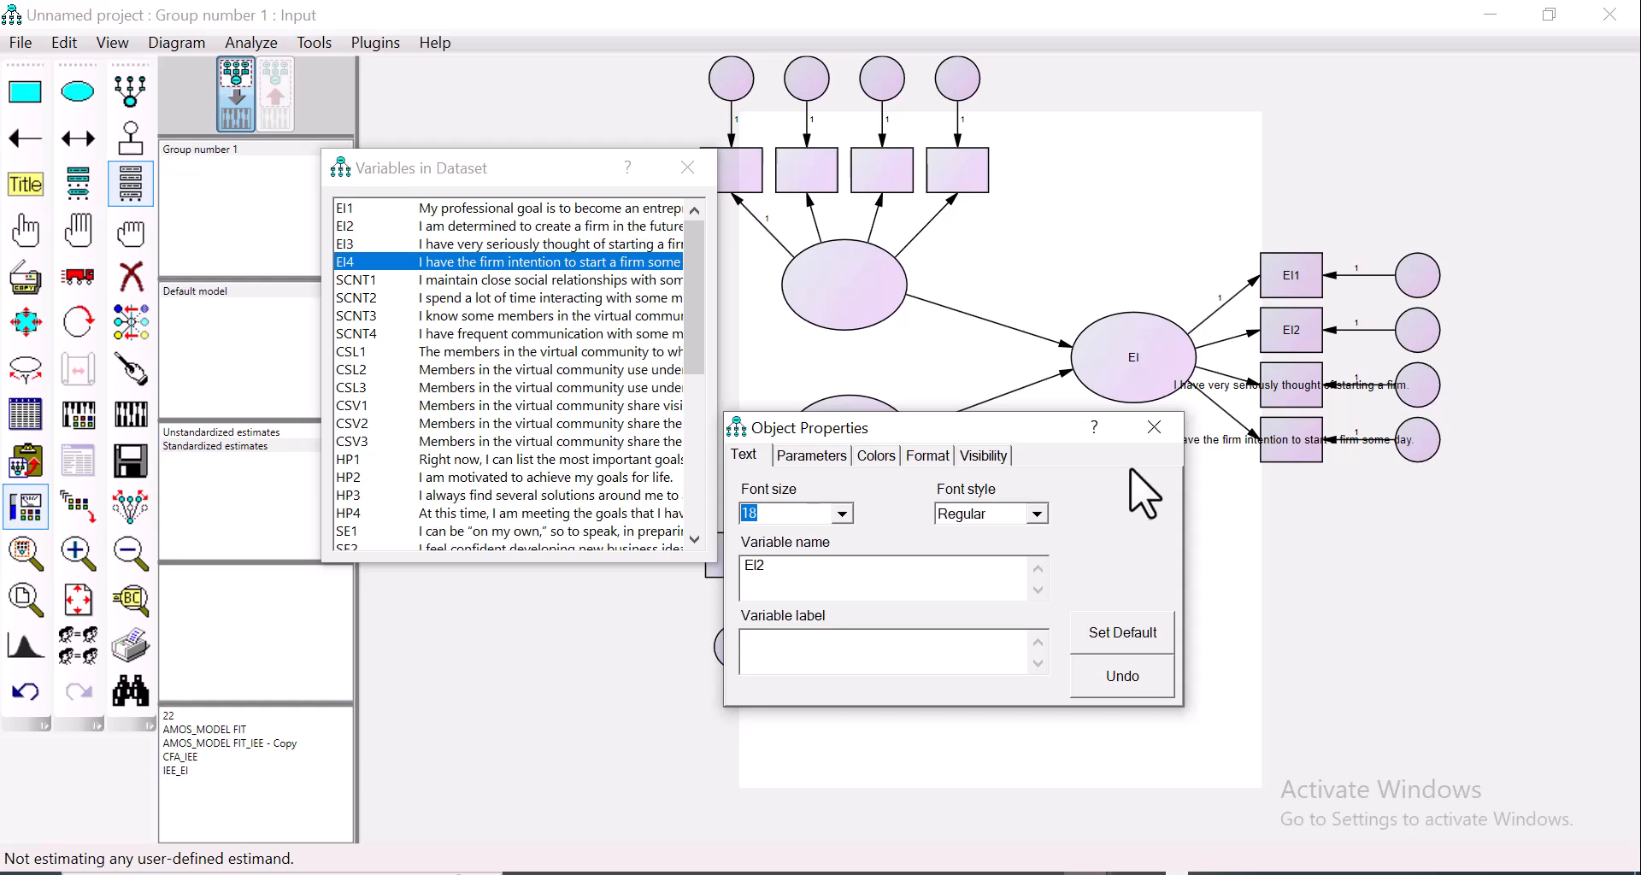
click(1154, 427)
Step: Clear the variable labels of the EI3 and EI4 indicators, keeping their variable names
double_click(1275, 398)
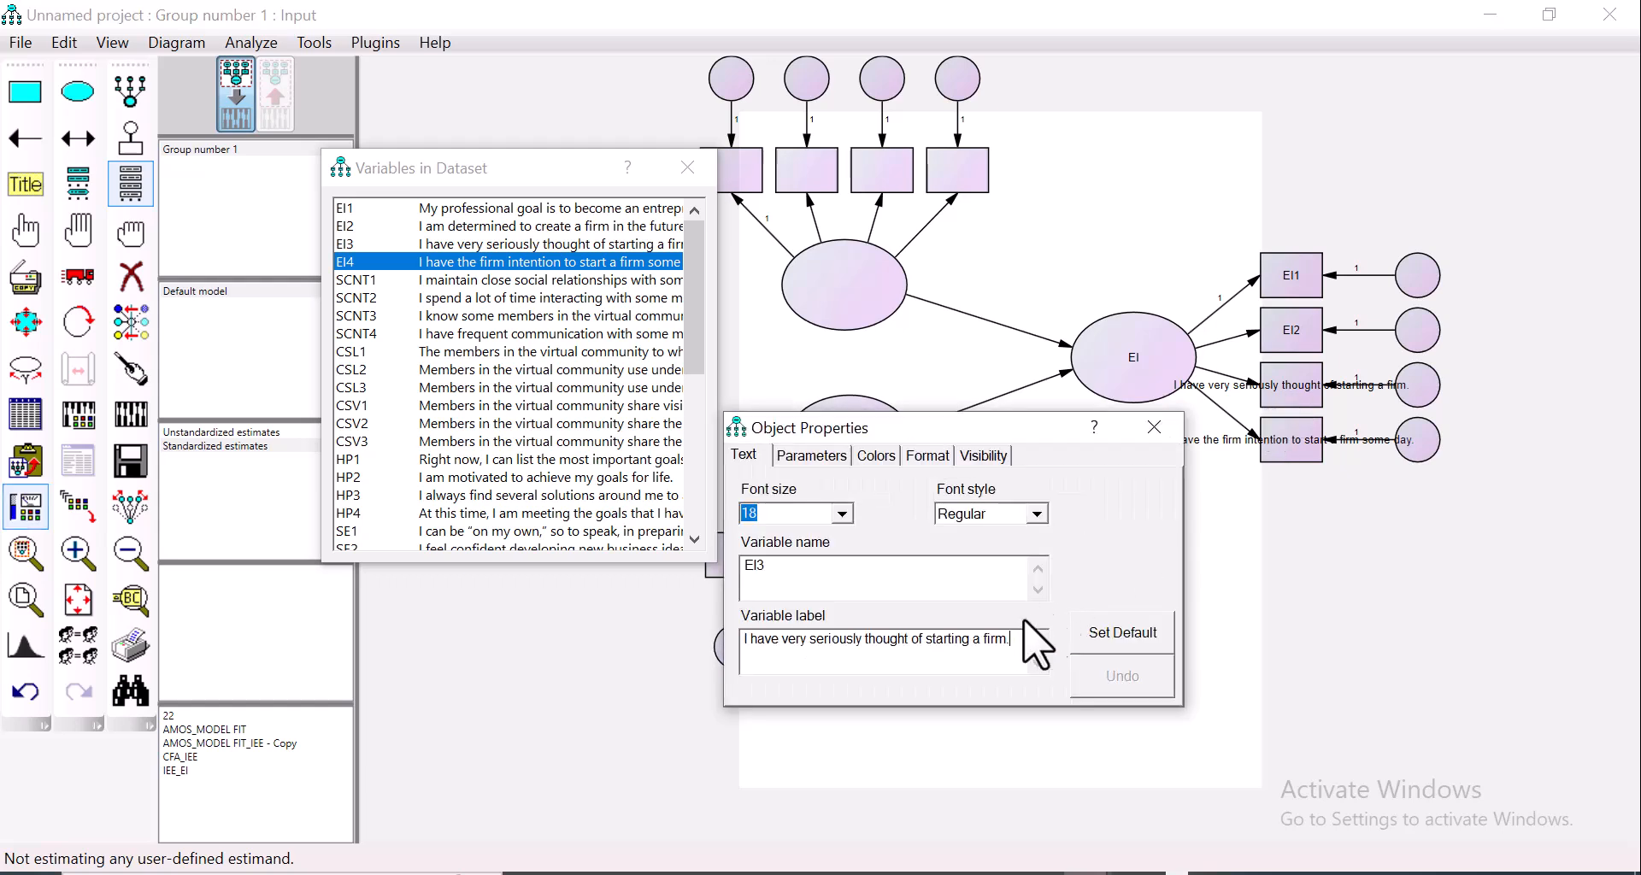
drag(1014, 640, 669, 647)
key(Delete)
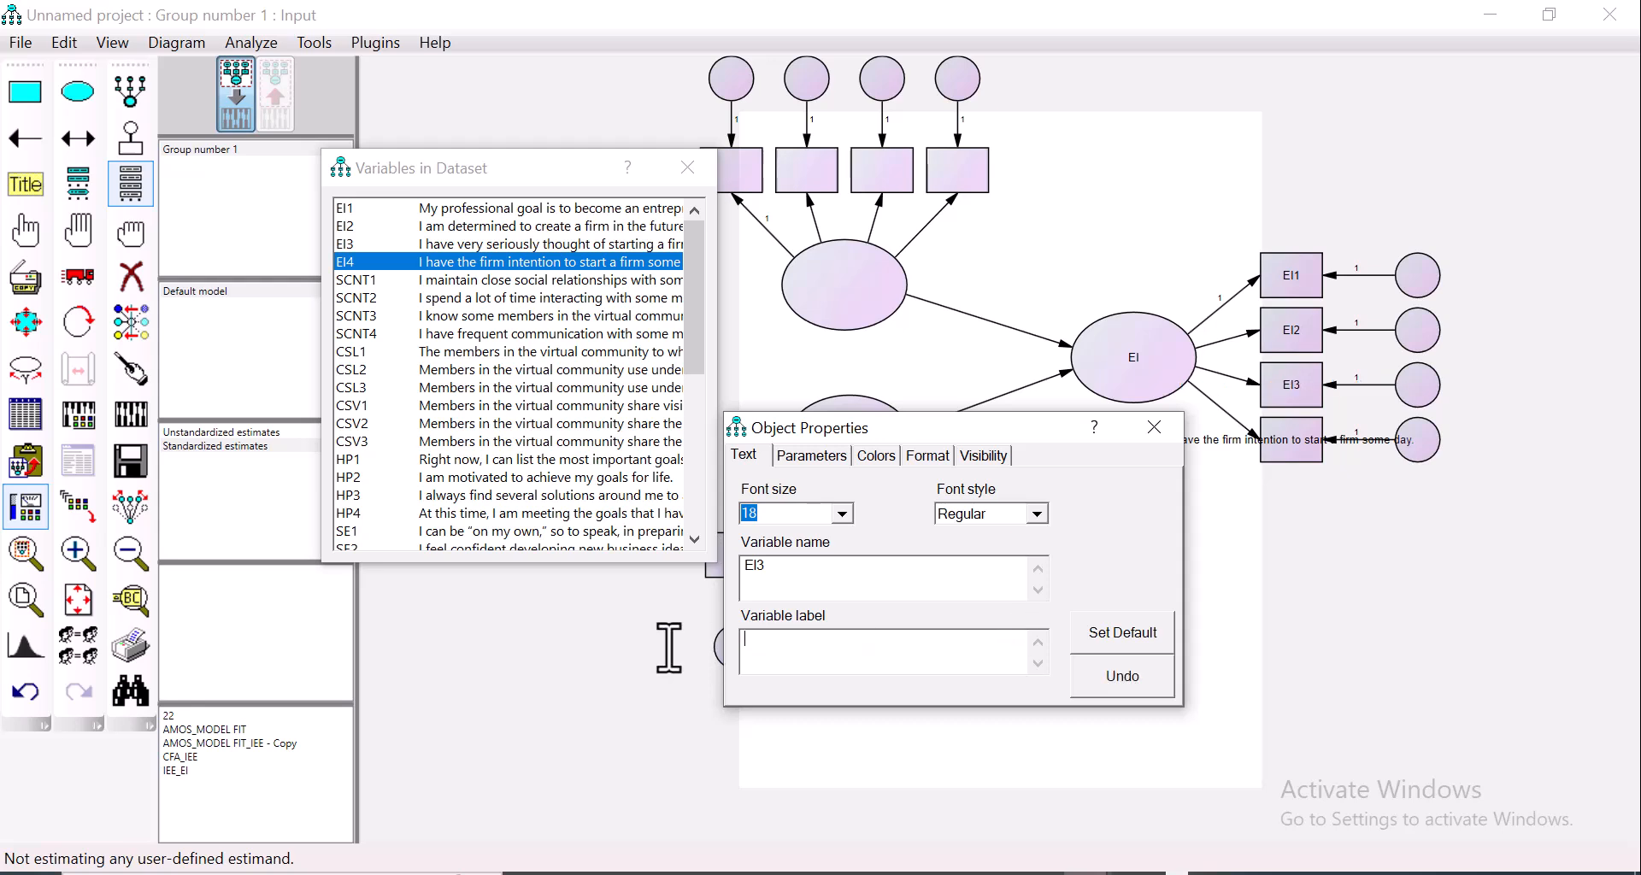
click(1154, 426)
double_click(1285, 458)
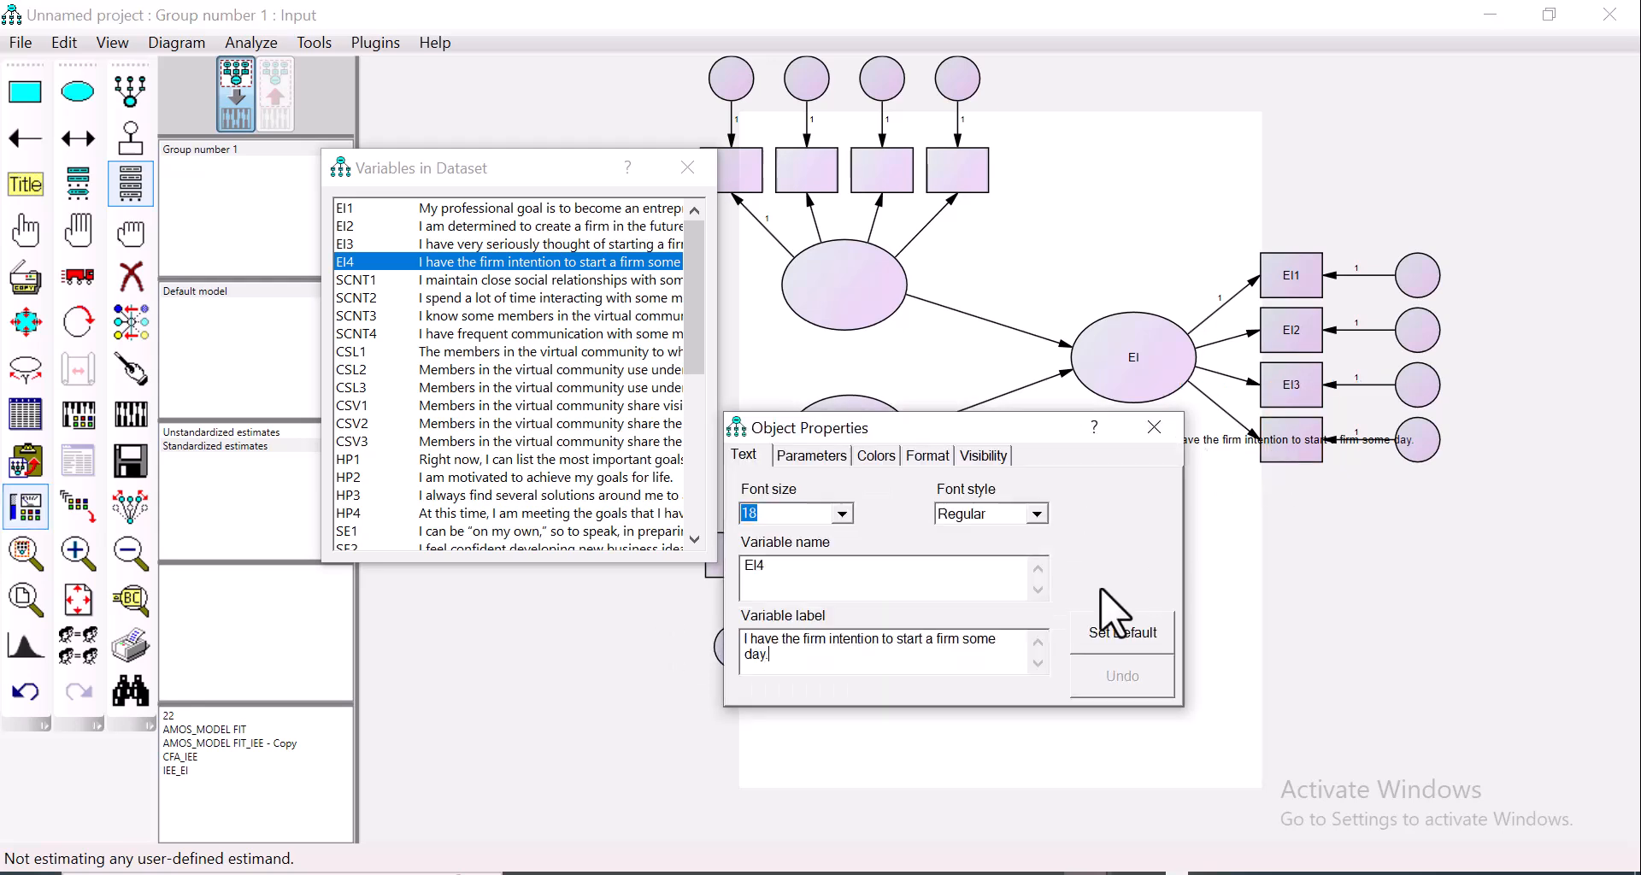
drag(835, 667, 689, 637)
key(Delete)
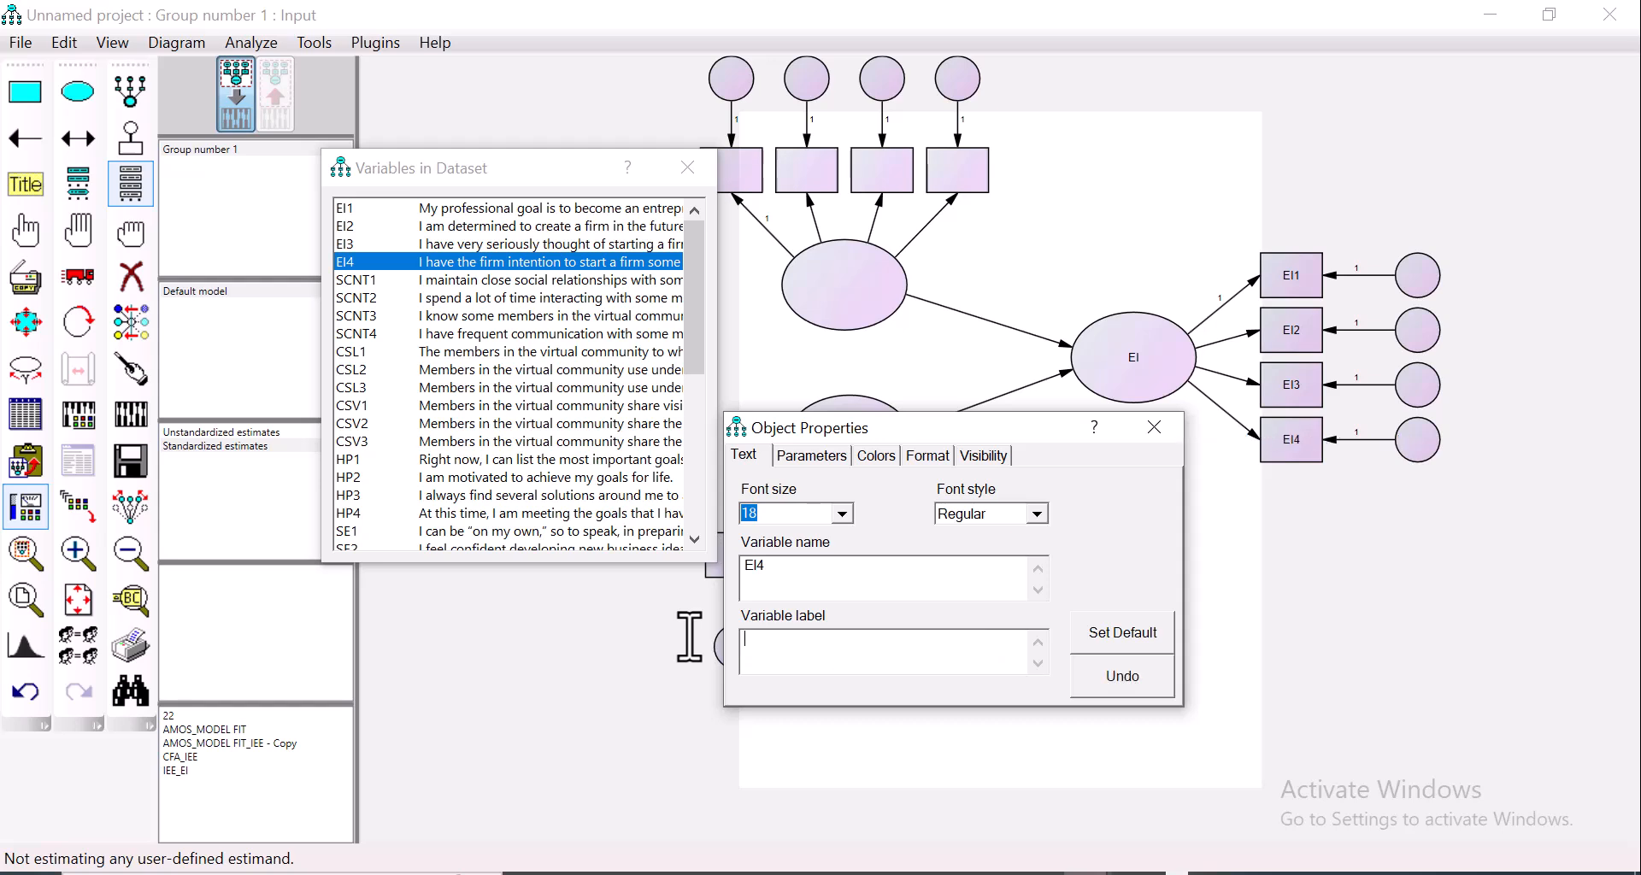
click(1154, 426)
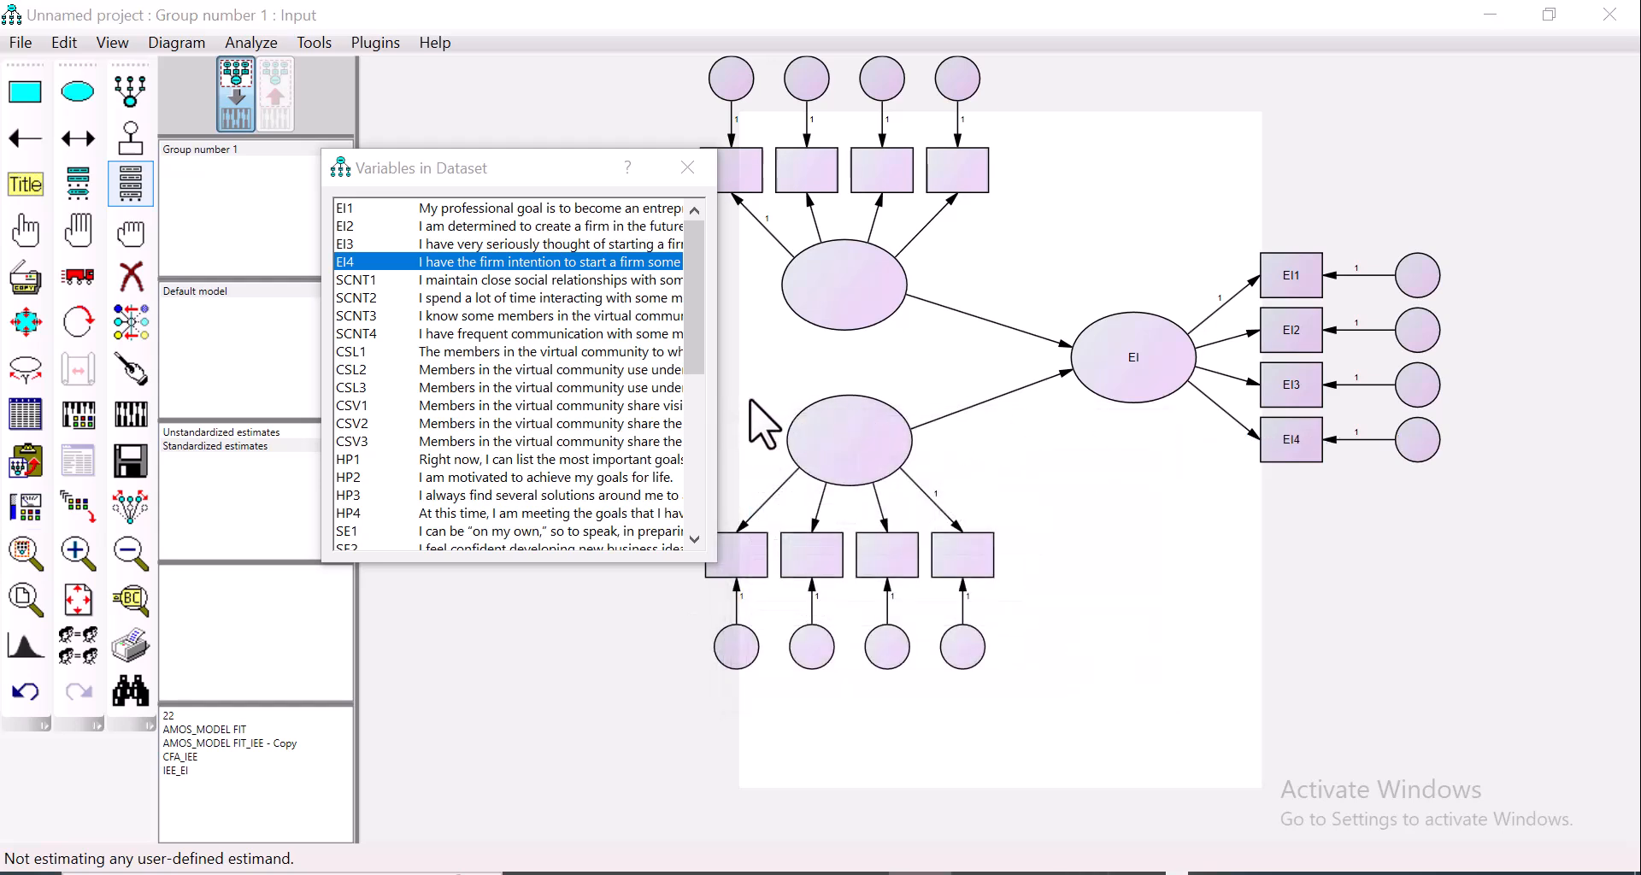
Step: Move the dataset variable list clear of the diagram and assign SCNT1 through SCNT4 to the upper-left latent variable's indicators in order
drag(556, 184, 432, 157)
drag(243, 250, 722, 183)
drag(257, 270, 808, 184)
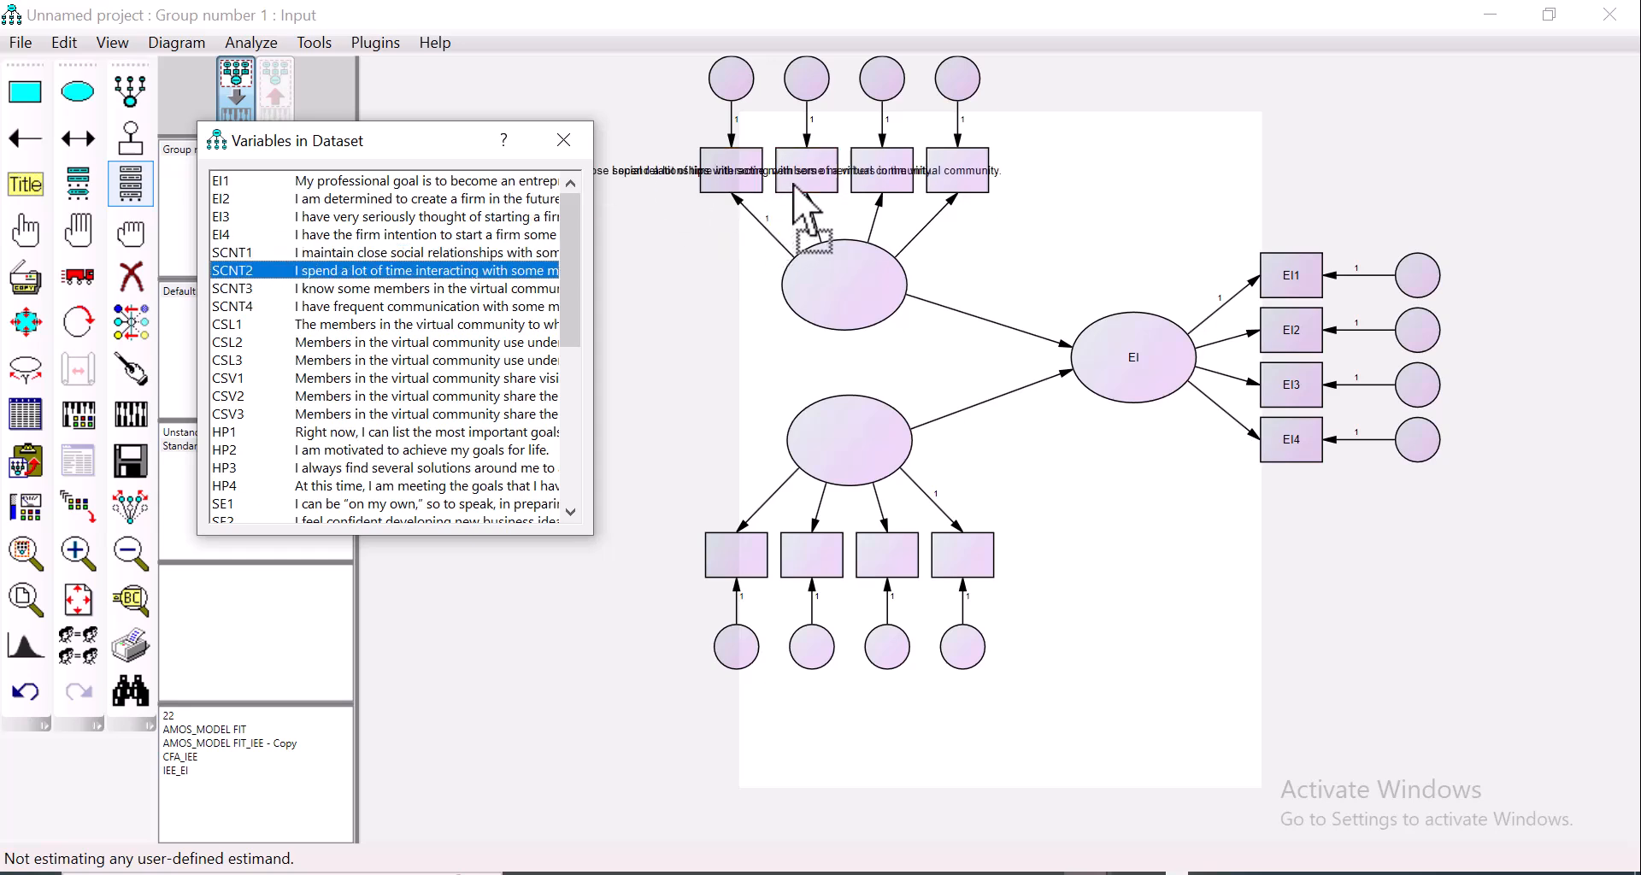
drag(230, 288, 884, 192)
drag(243, 306, 953, 193)
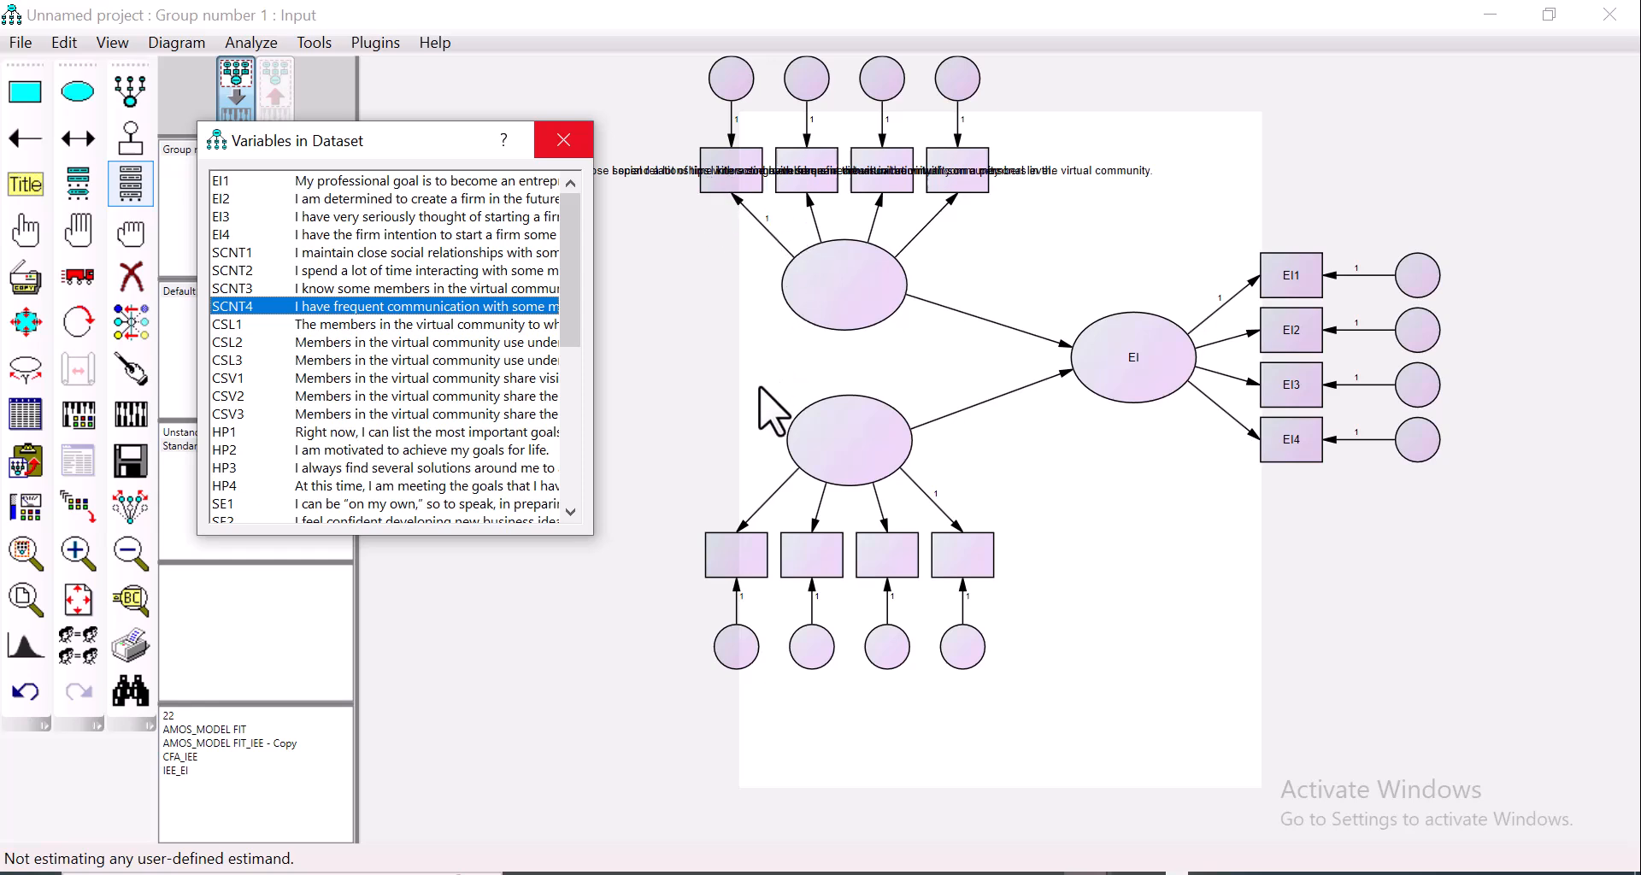
Step: Clear the variable labels of the SCNT1, SCNT2 and SCNT3 indicators, keeping their variable names
double_click(727, 171)
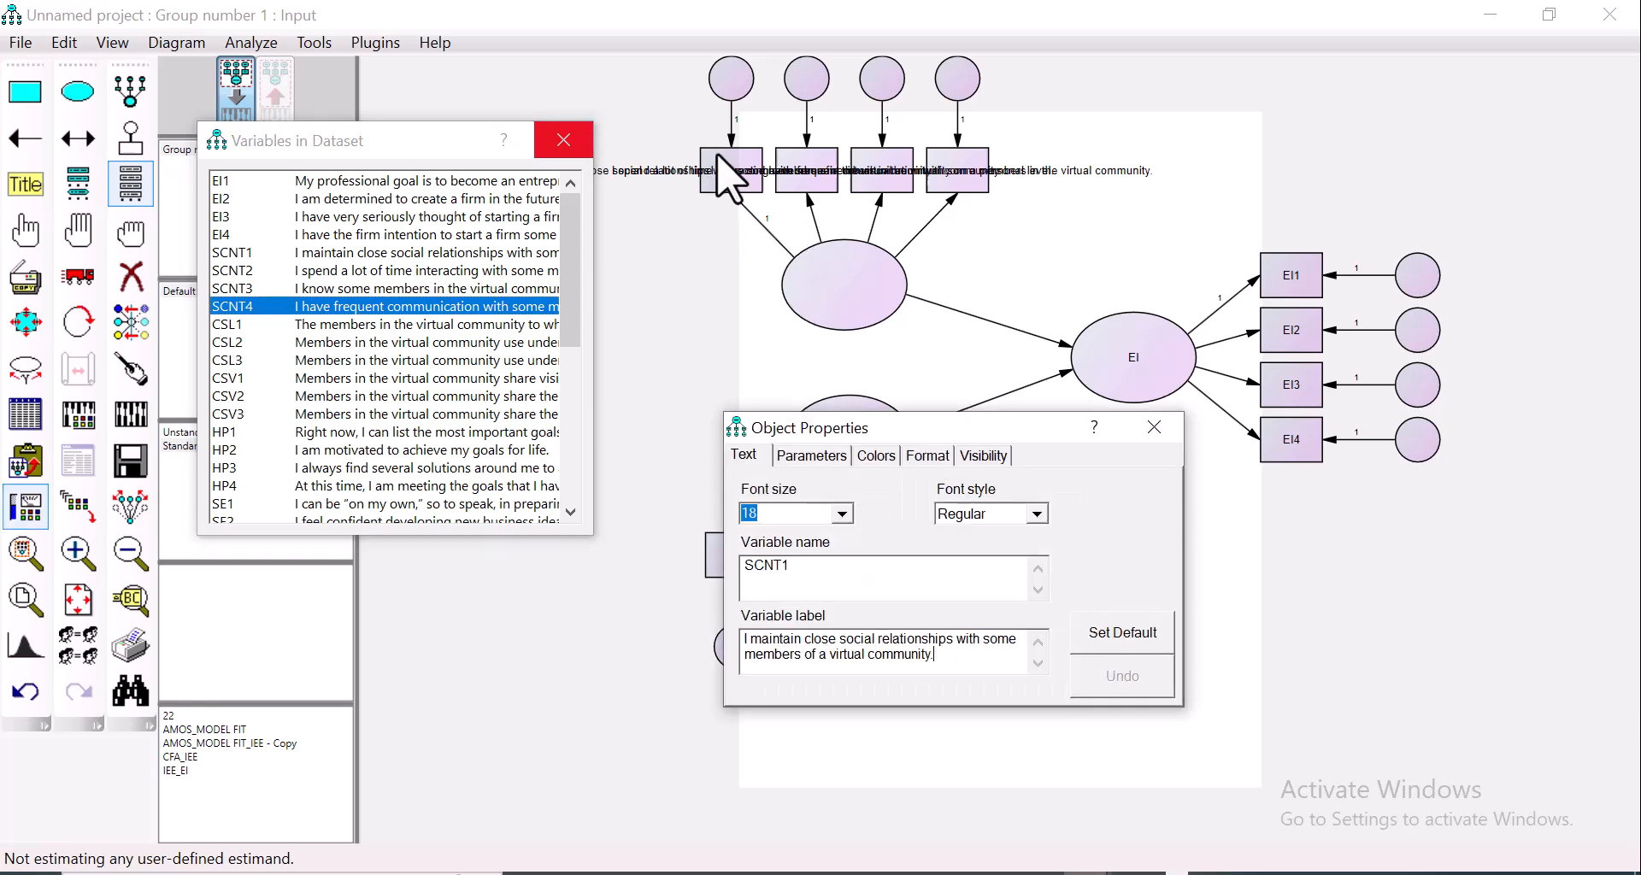
drag(957, 654, 686, 561)
key(Delete)
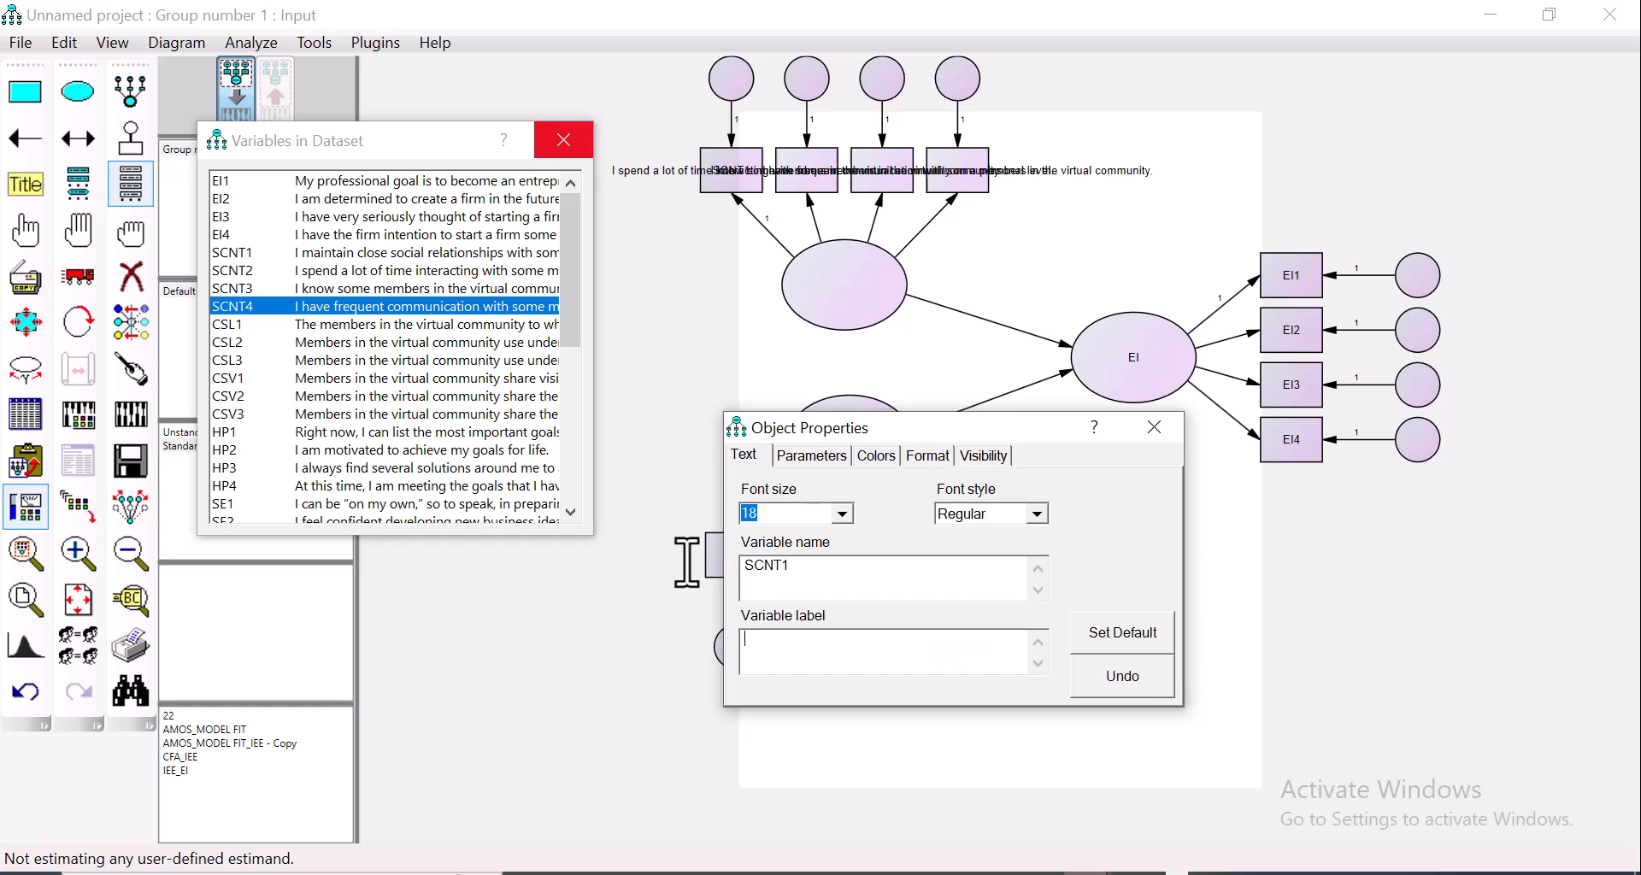
click(1155, 428)
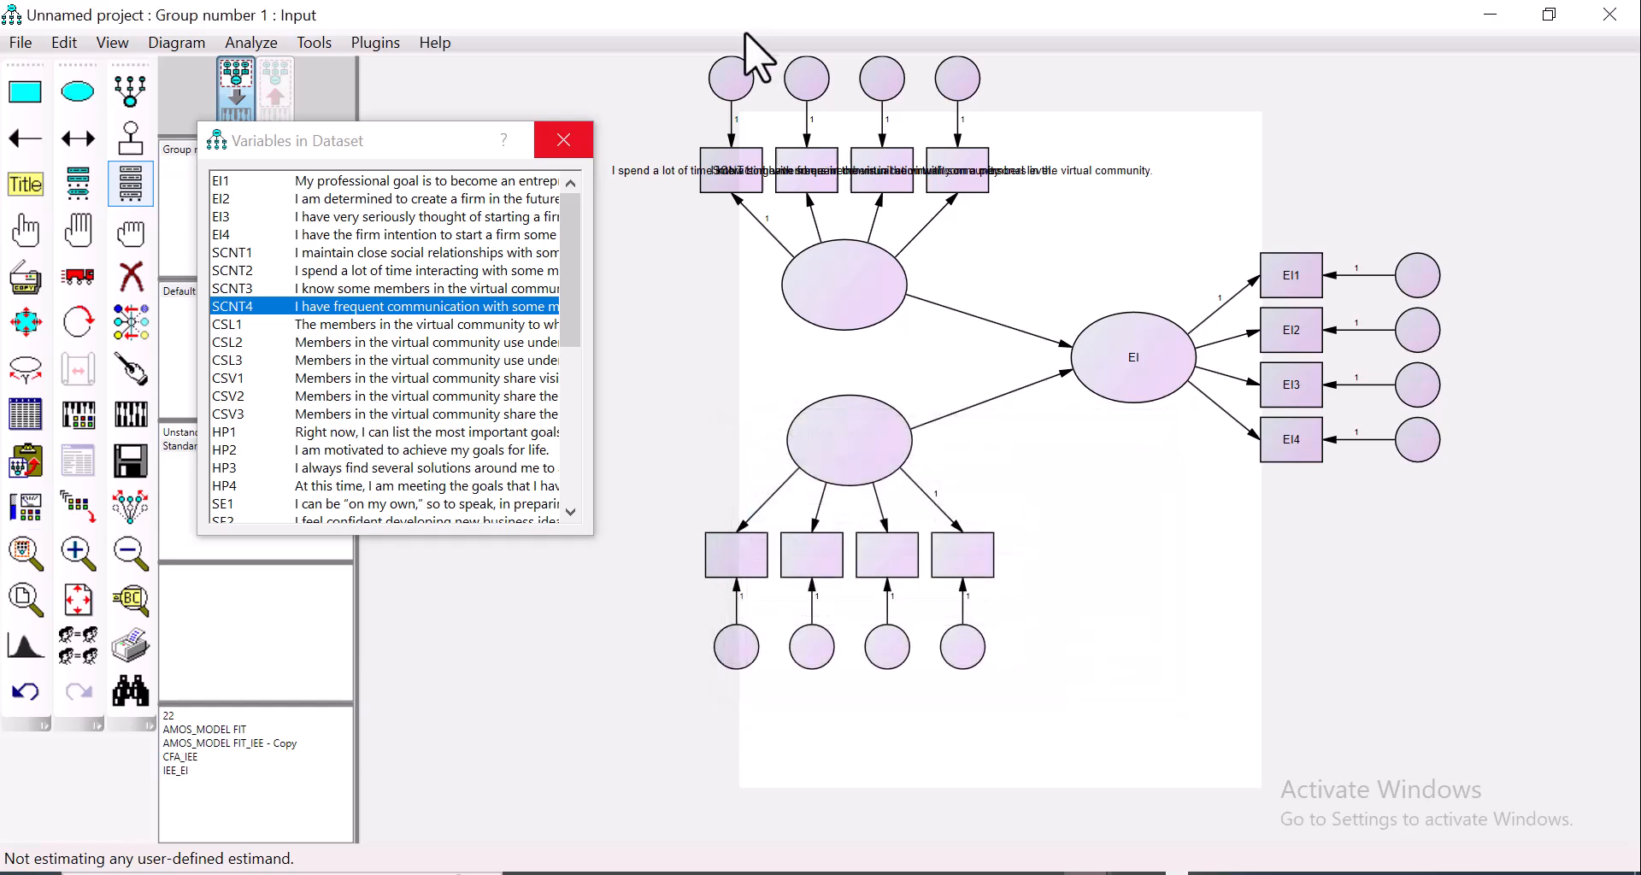
double_click(797, 188)
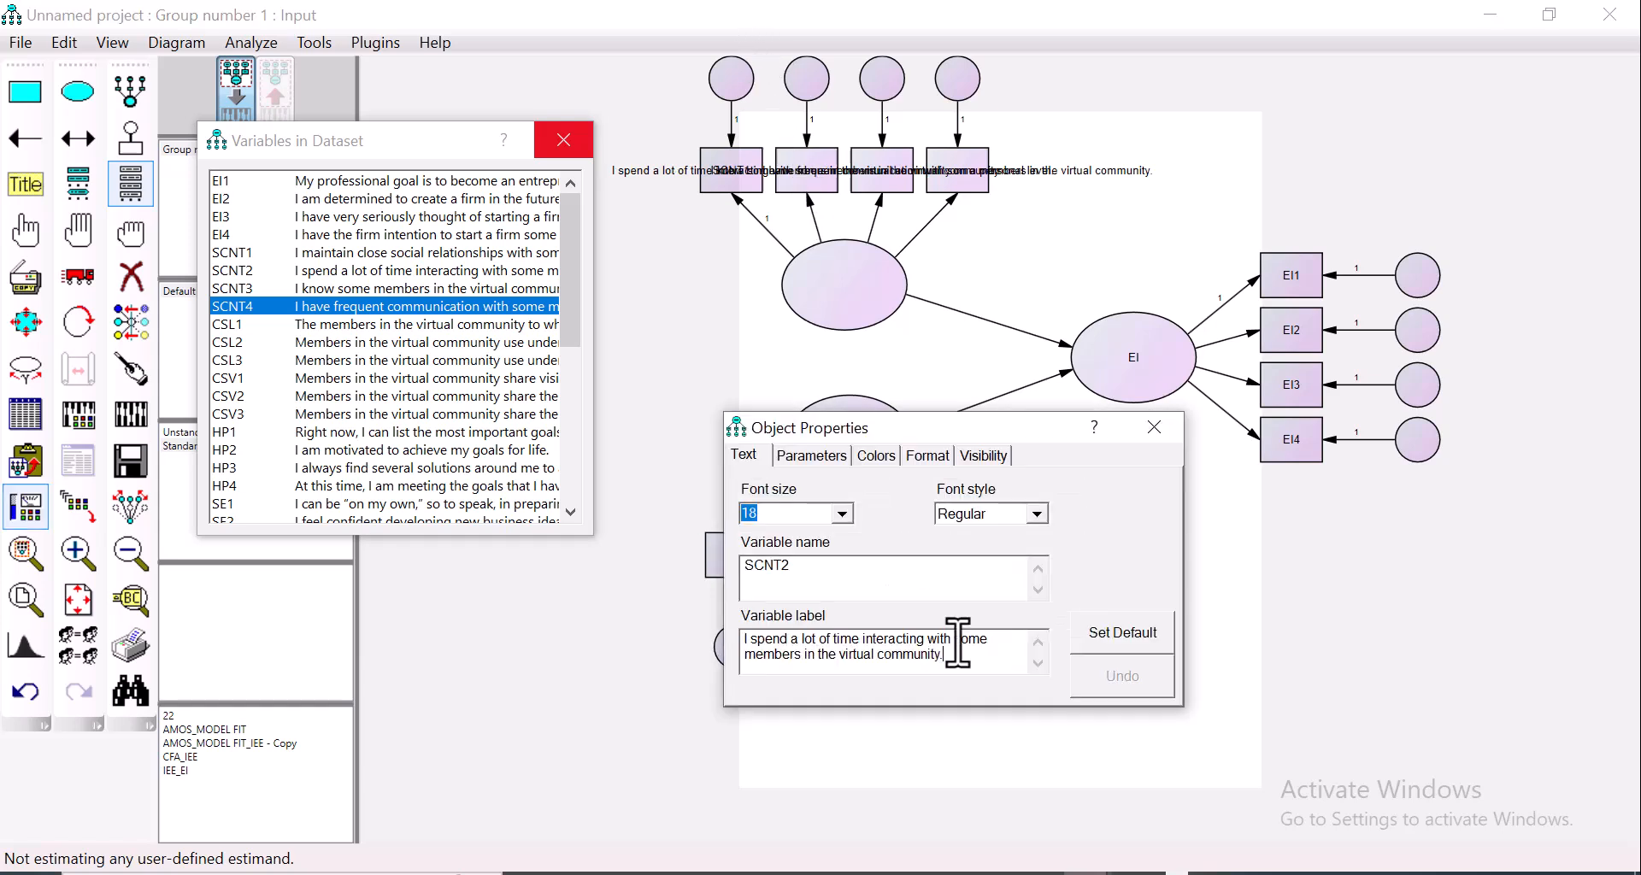
drag(967, 652, 671, 604)
key(Delete)
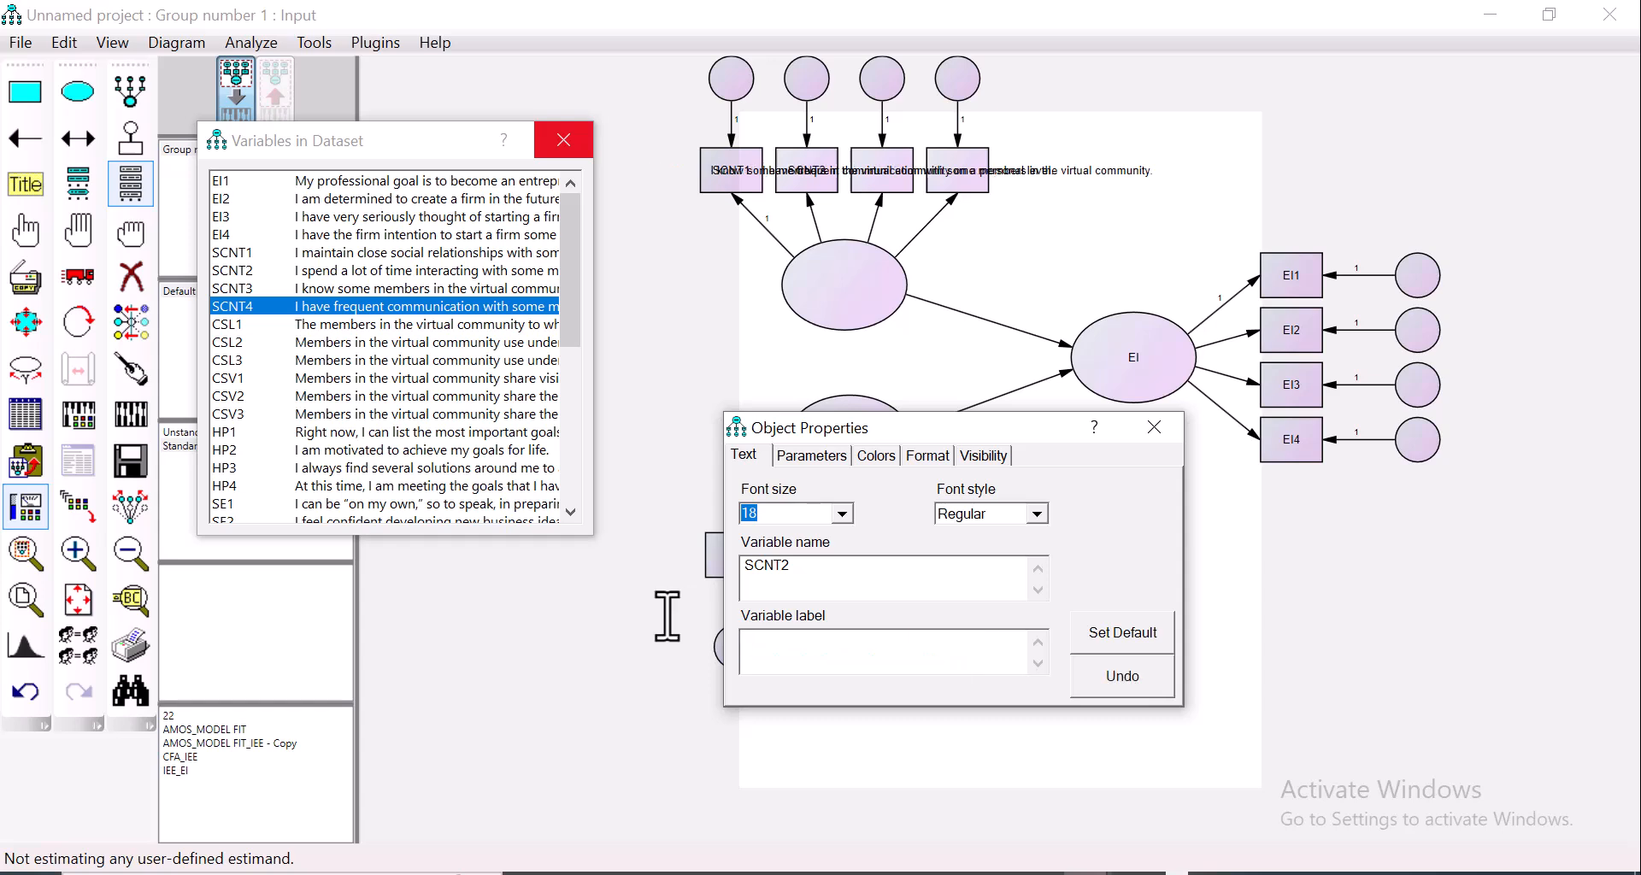
click(1155, 427)
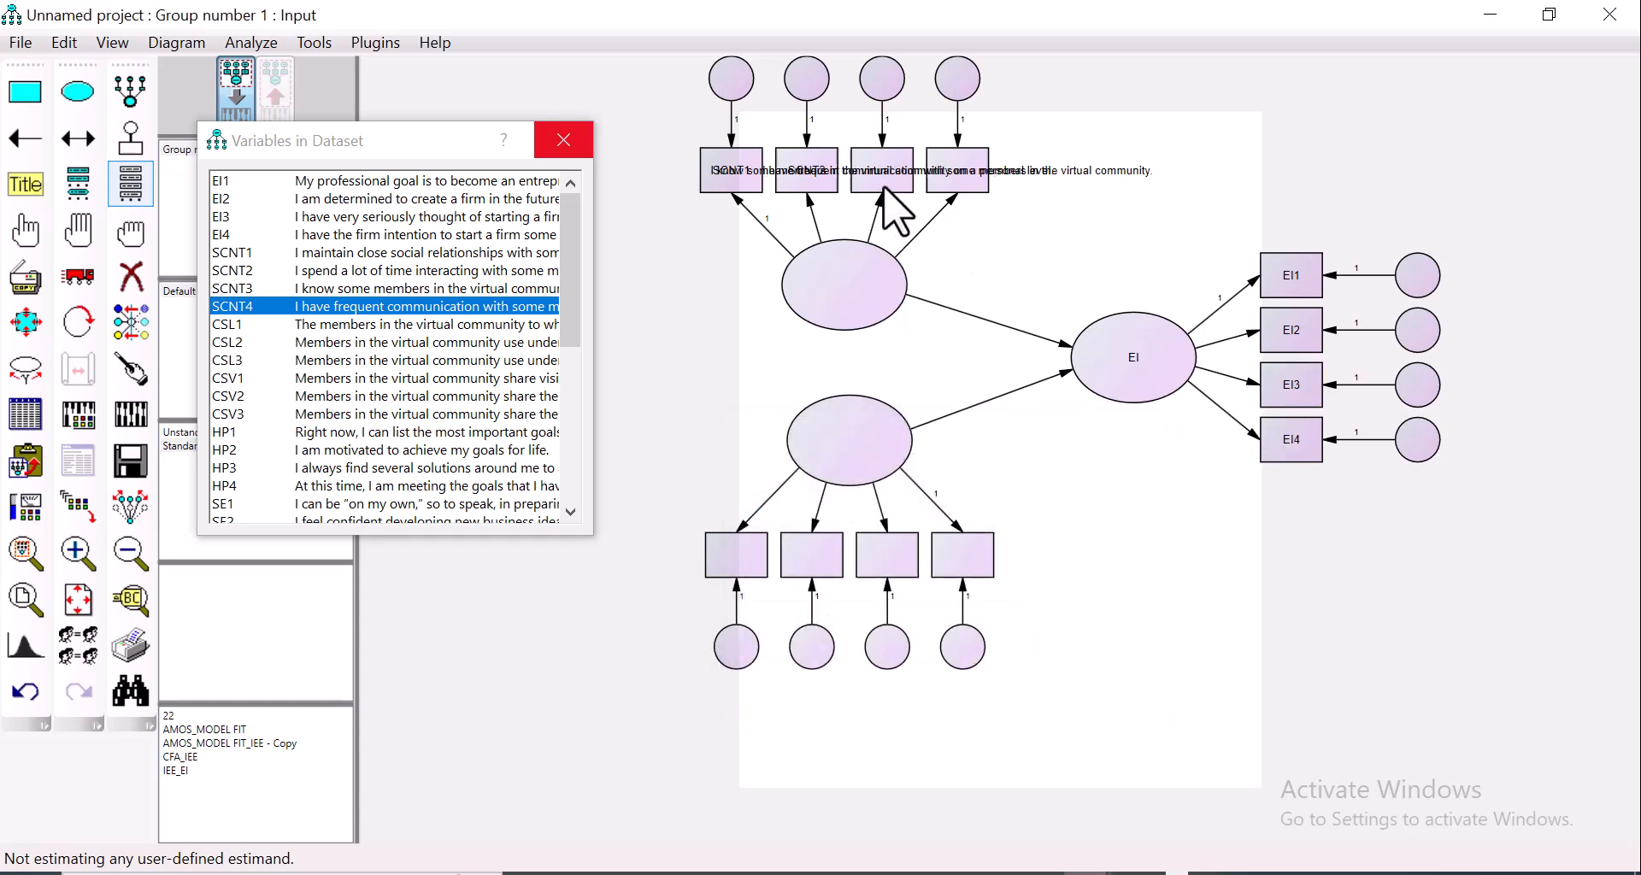
double_click(885, 190)
drag(909, 651, 731, 596)
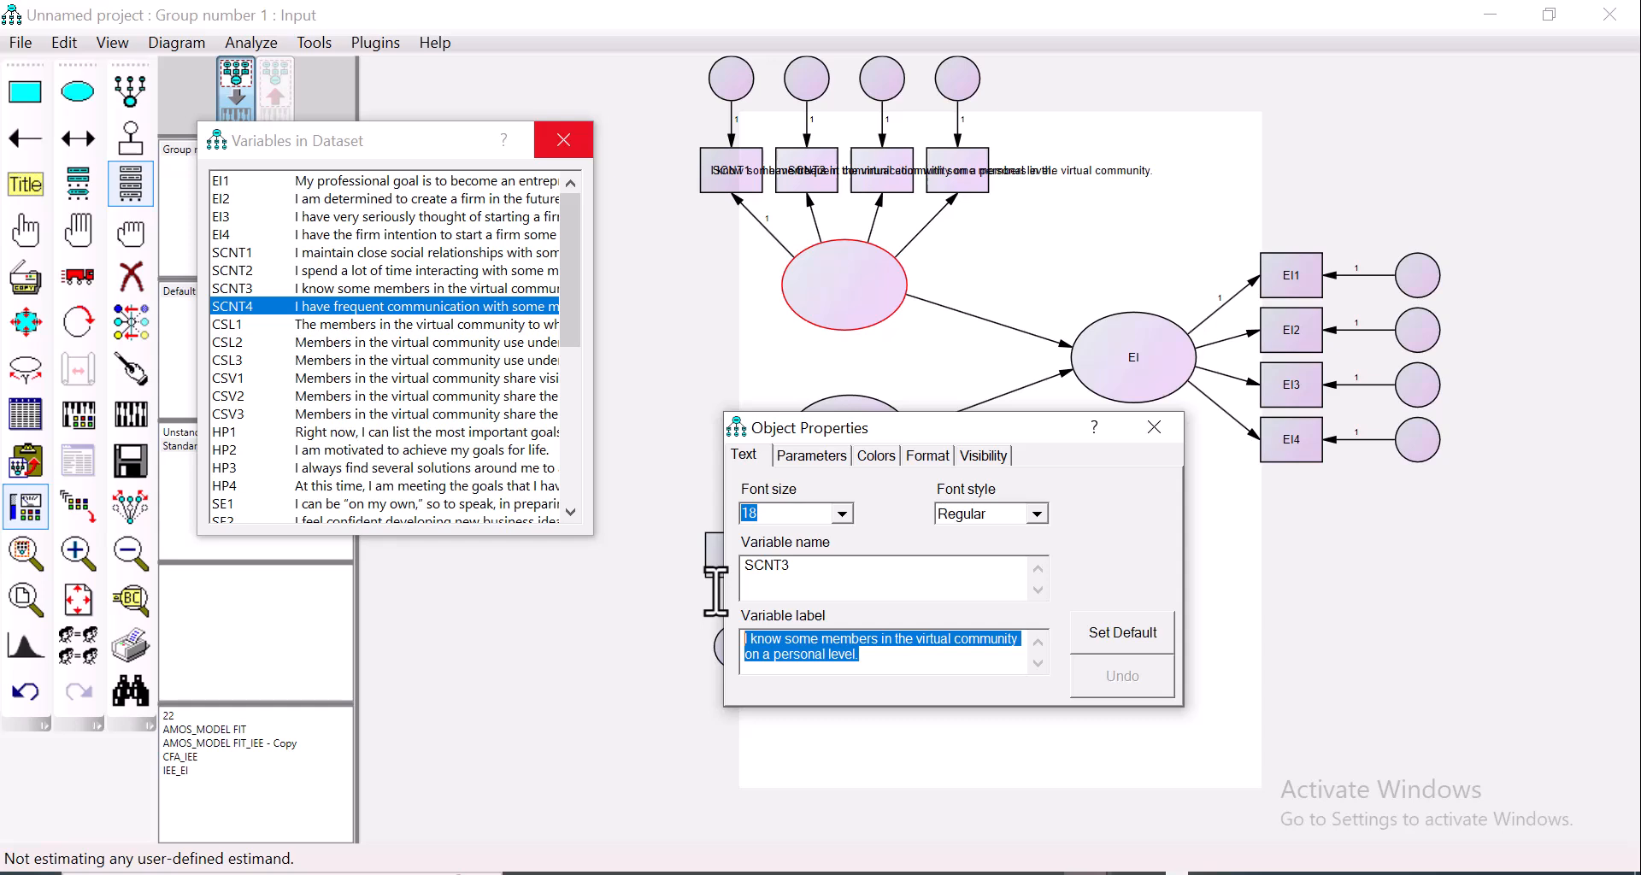
key(Delete)
click(1155, 428)
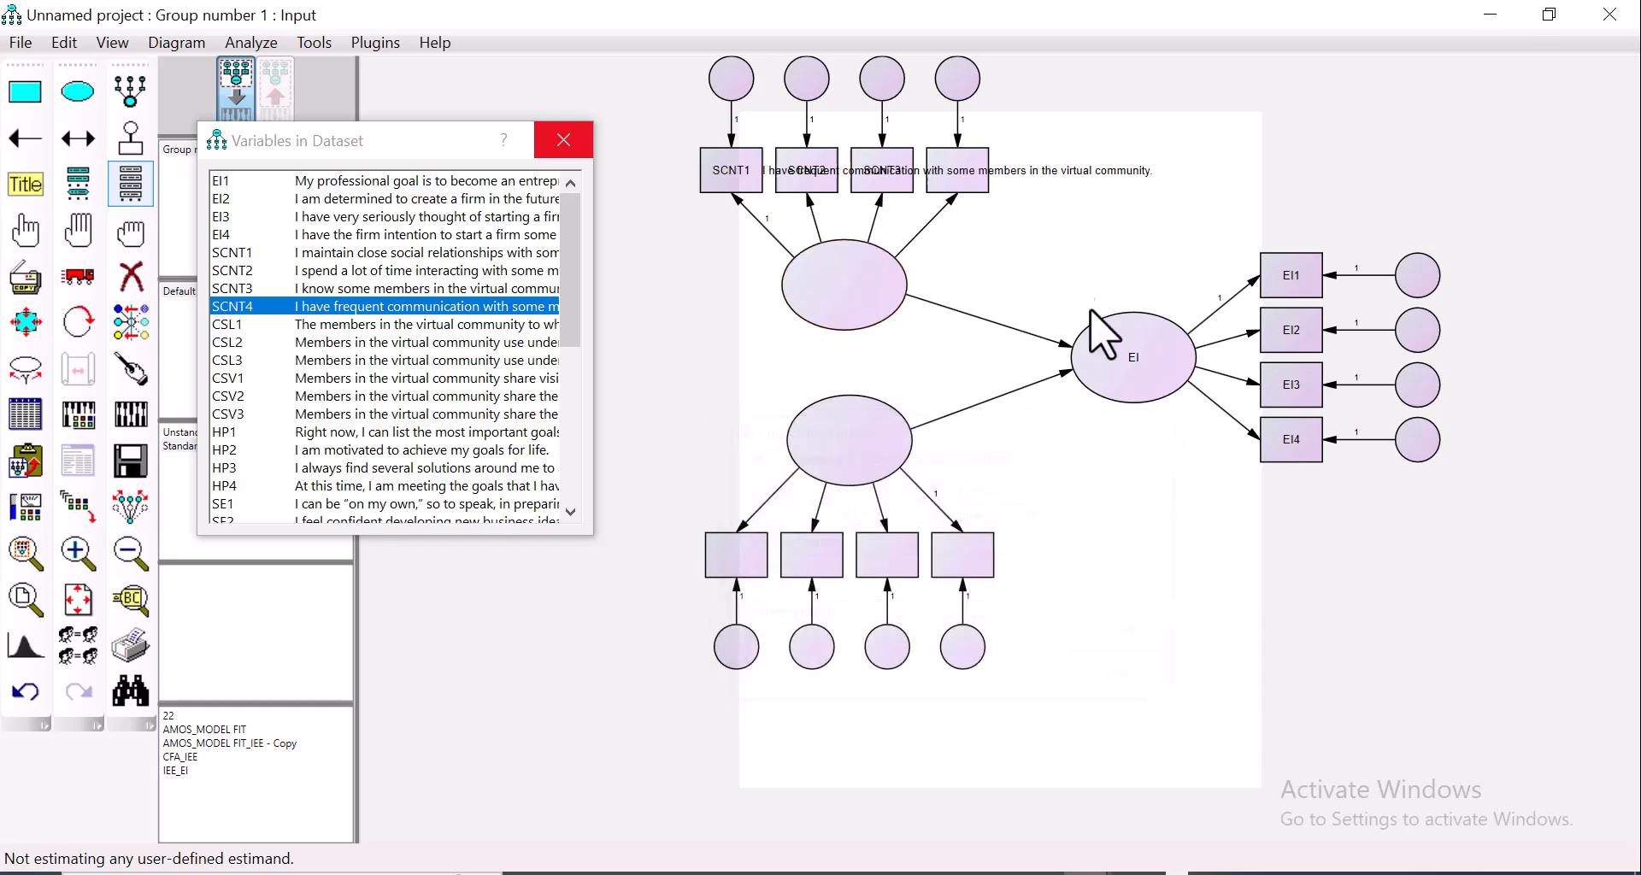
Step: Clear the SCNT4 indicator's variable label and name the upper-left latent variable SF
double_click(974, 168)
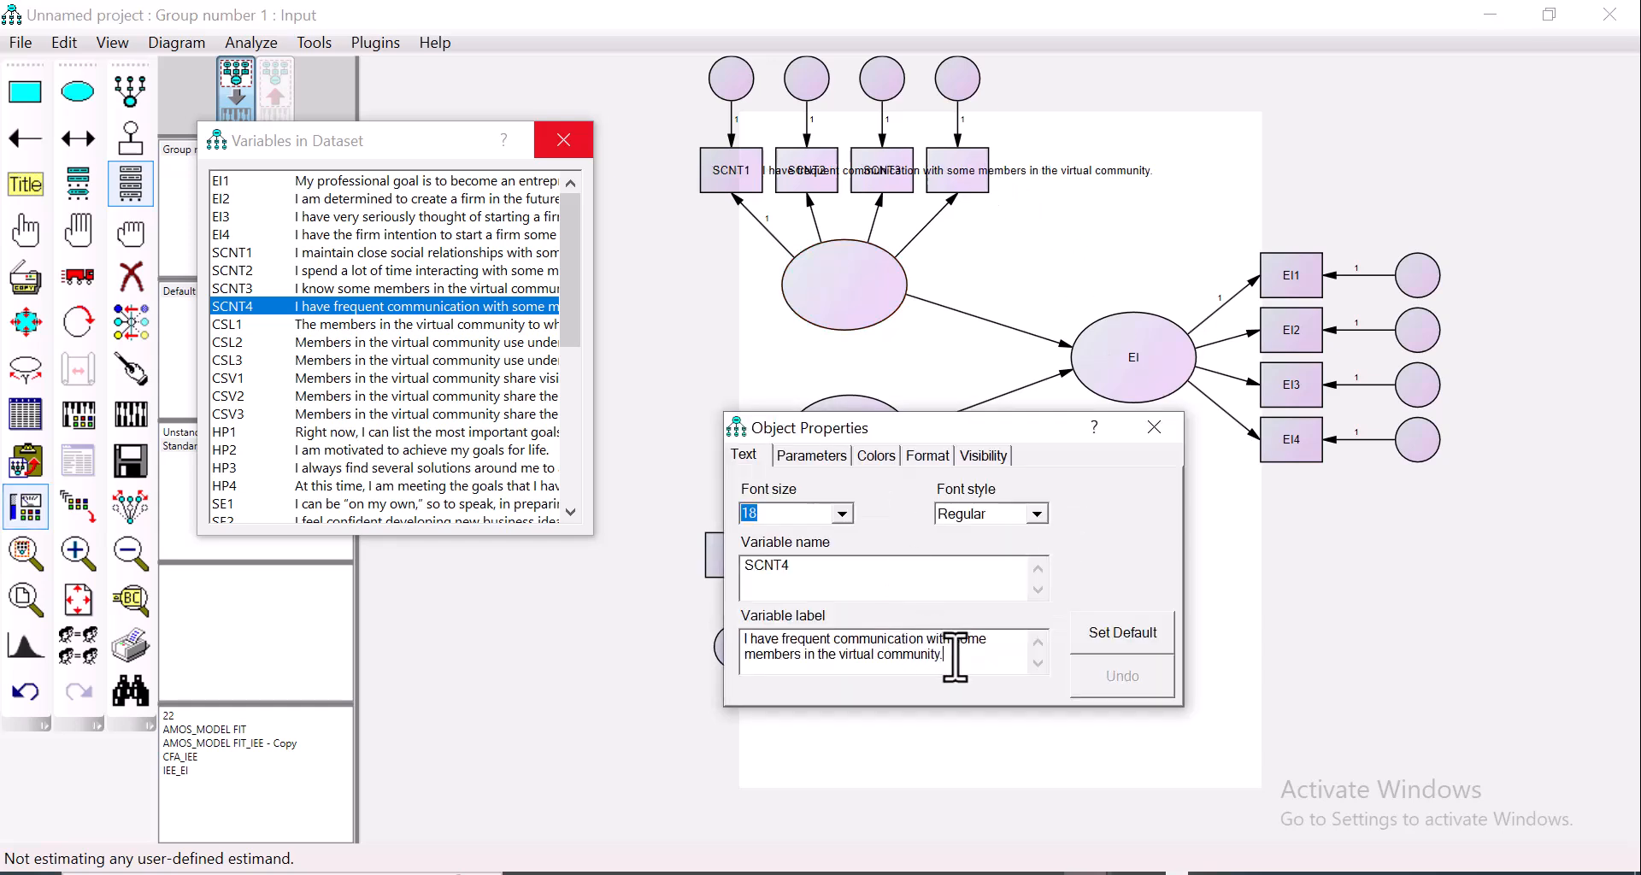
drag(955, 659, 614, 615)
key(Delete)
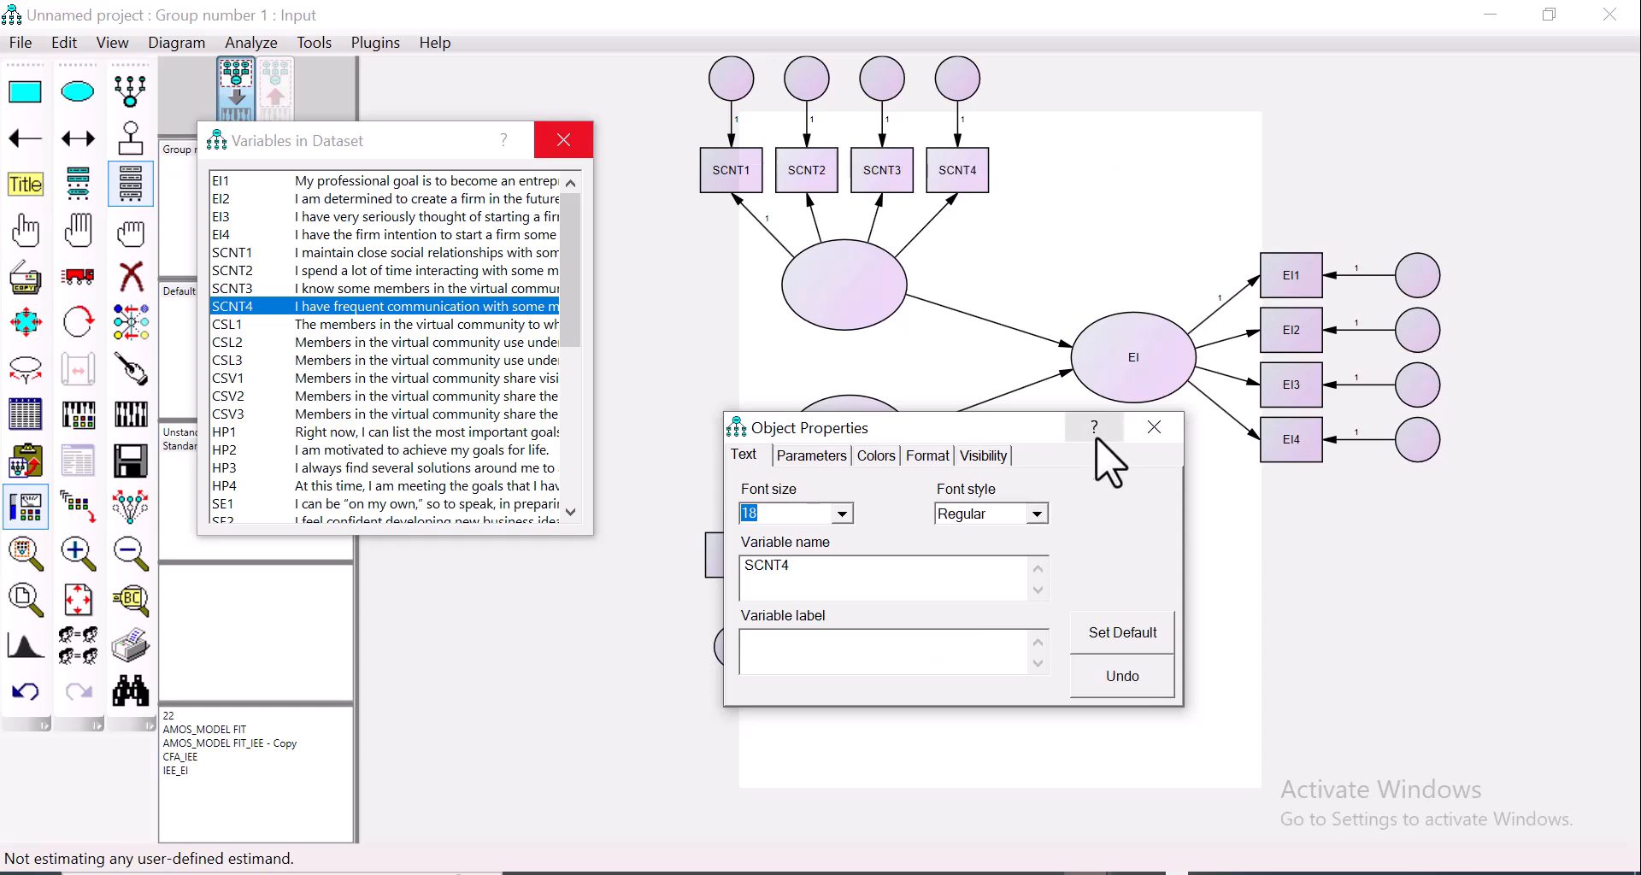
click(1155, 427)
double_click(860, 293)
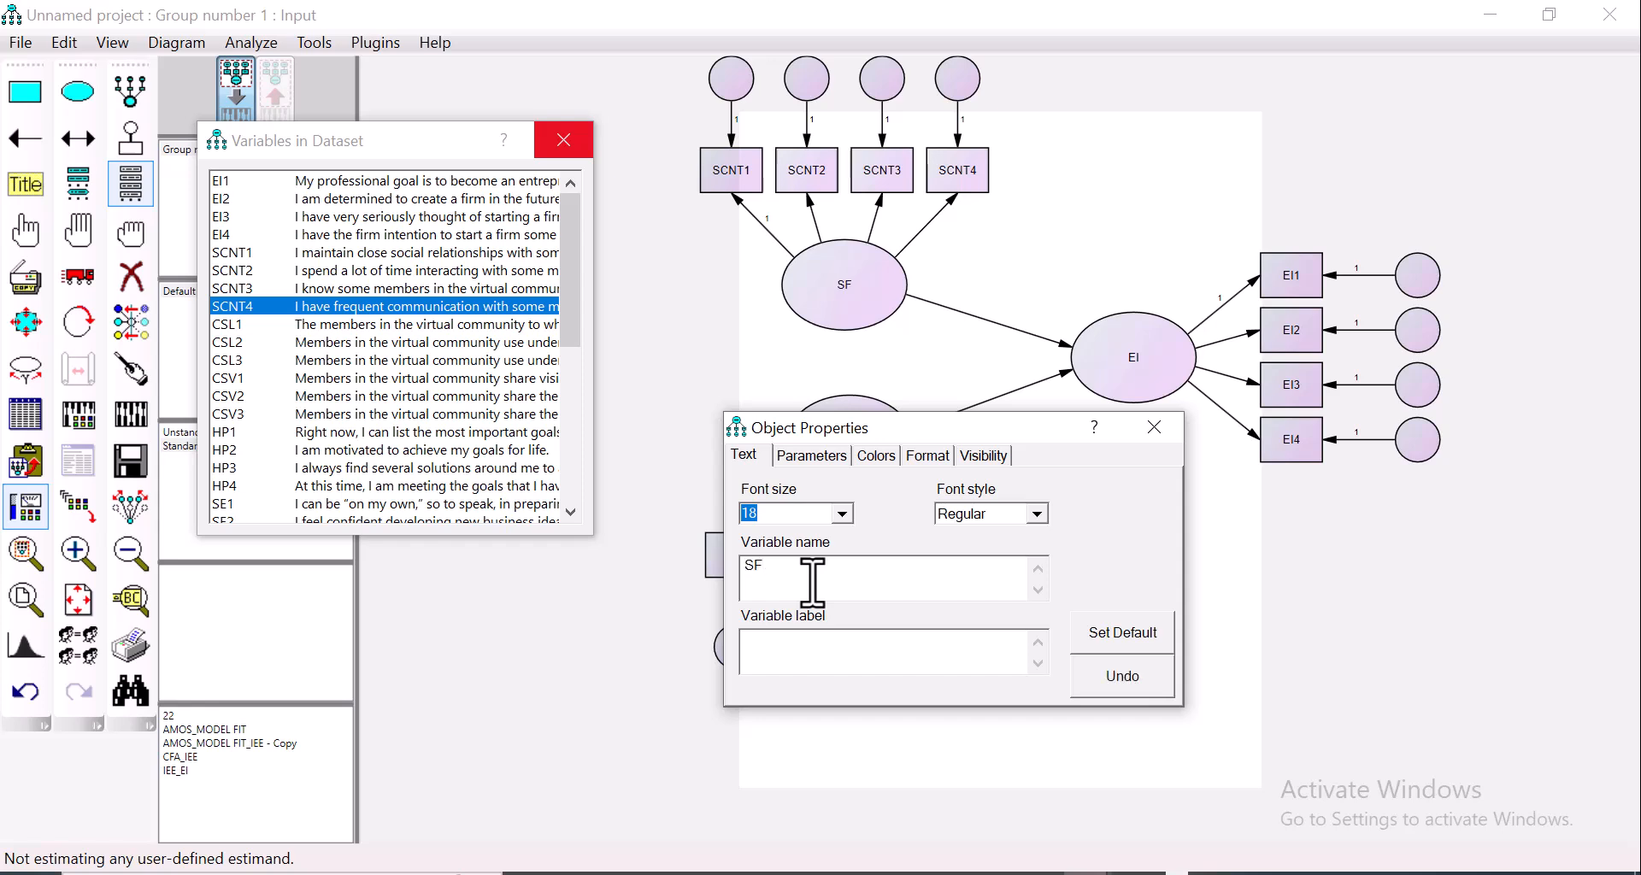
click(1155, 427)
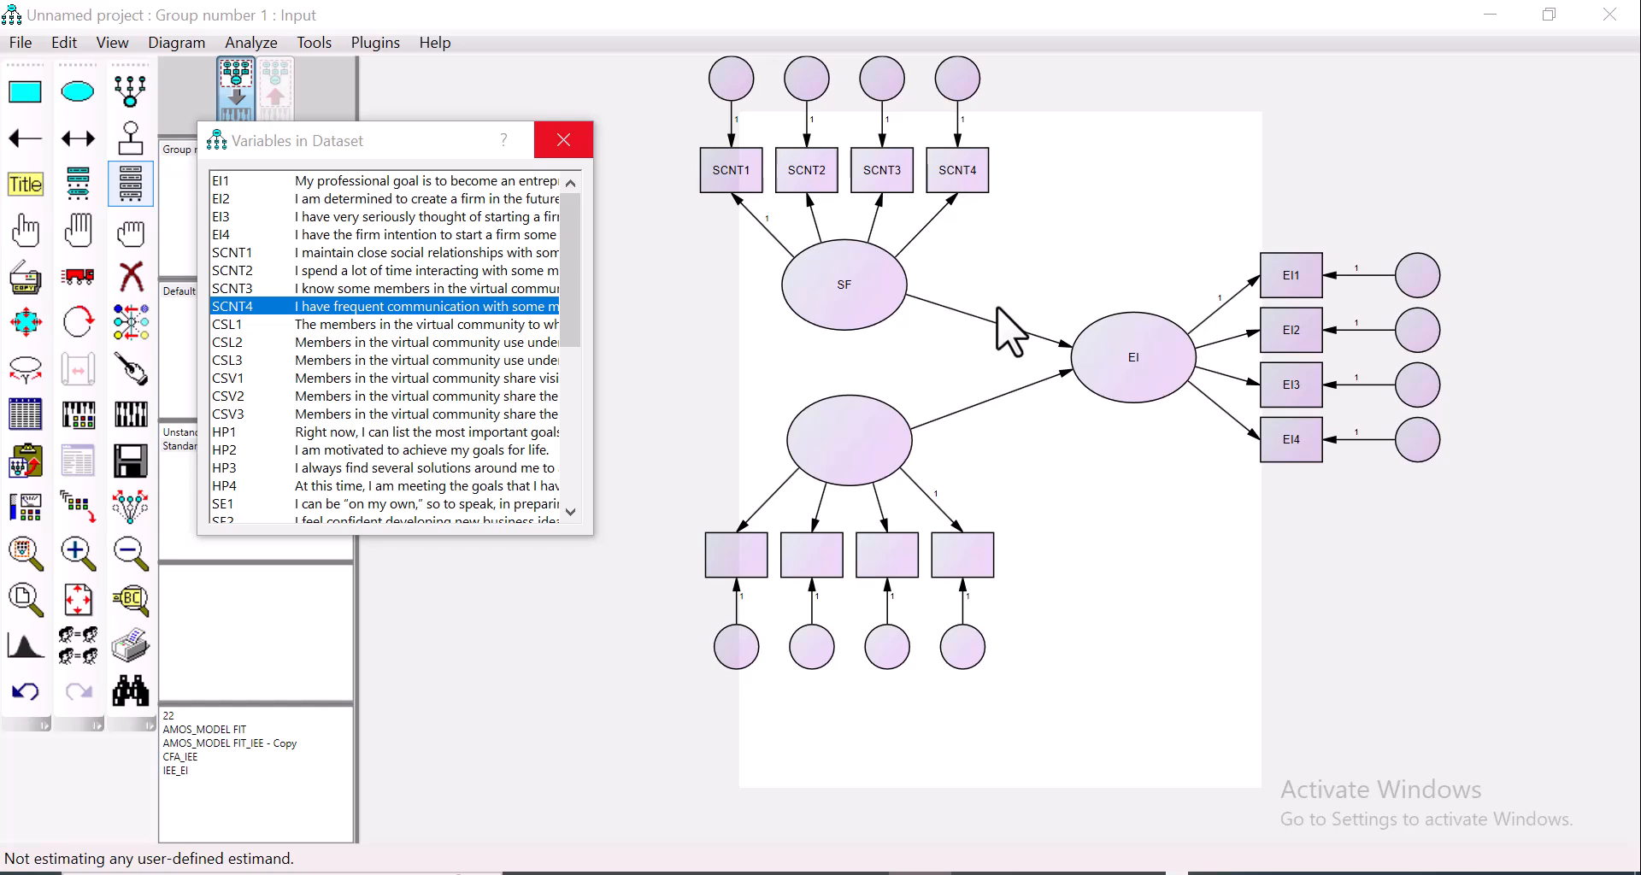
Step: Assign CSL1 to the first indicator of the lower latent variable and add a unique error variable to the latent outcome EI
drag(241, 330, 732, 531)
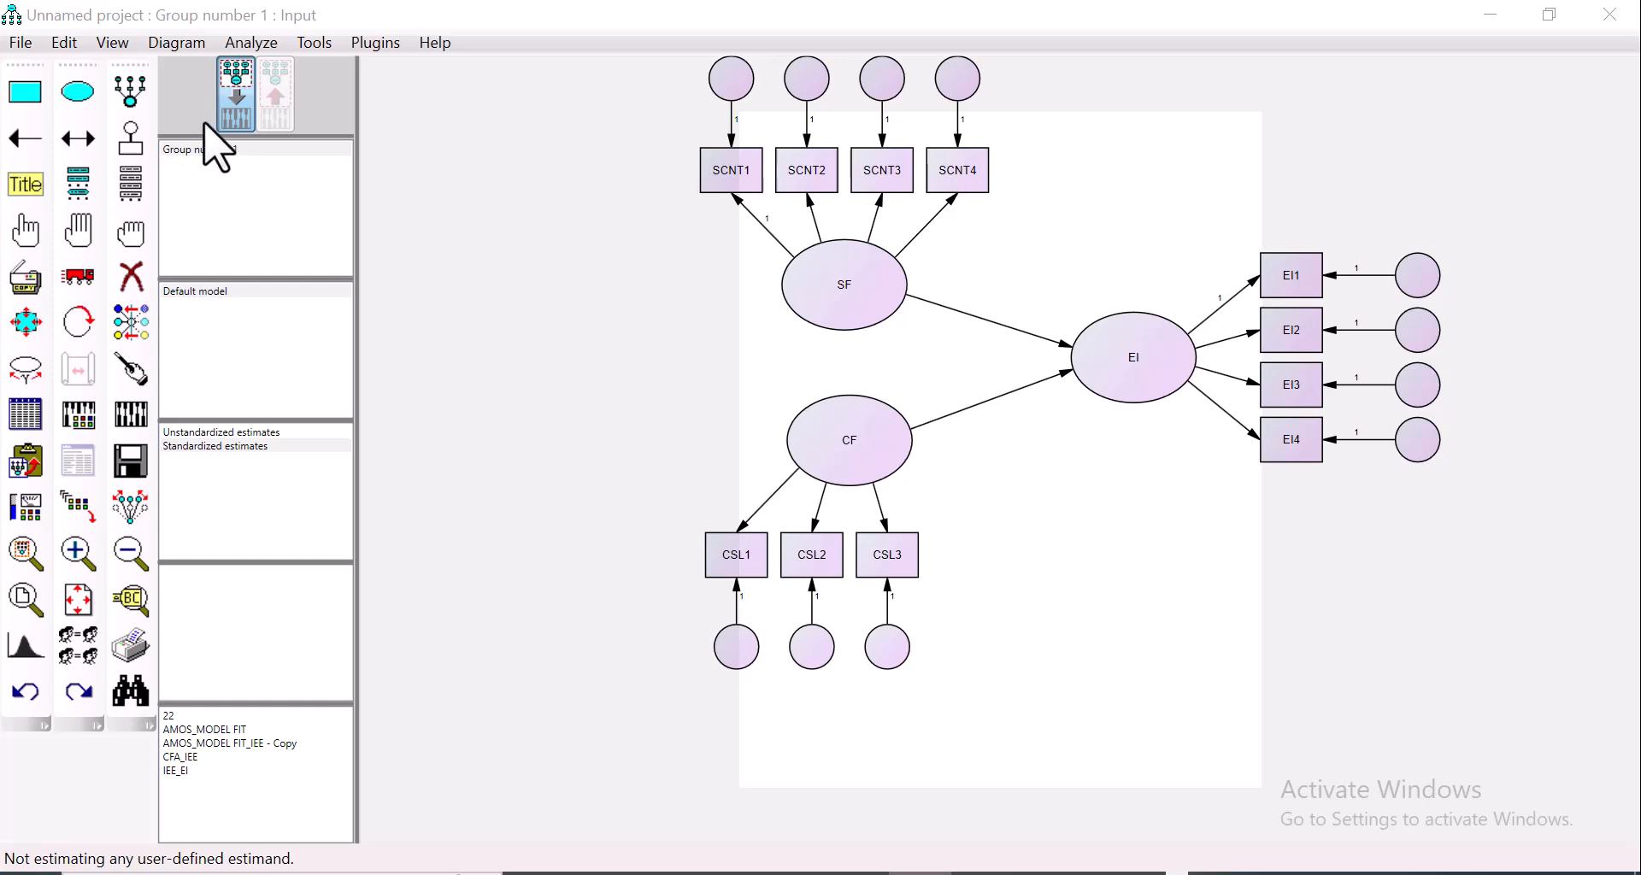
click(137, 144)
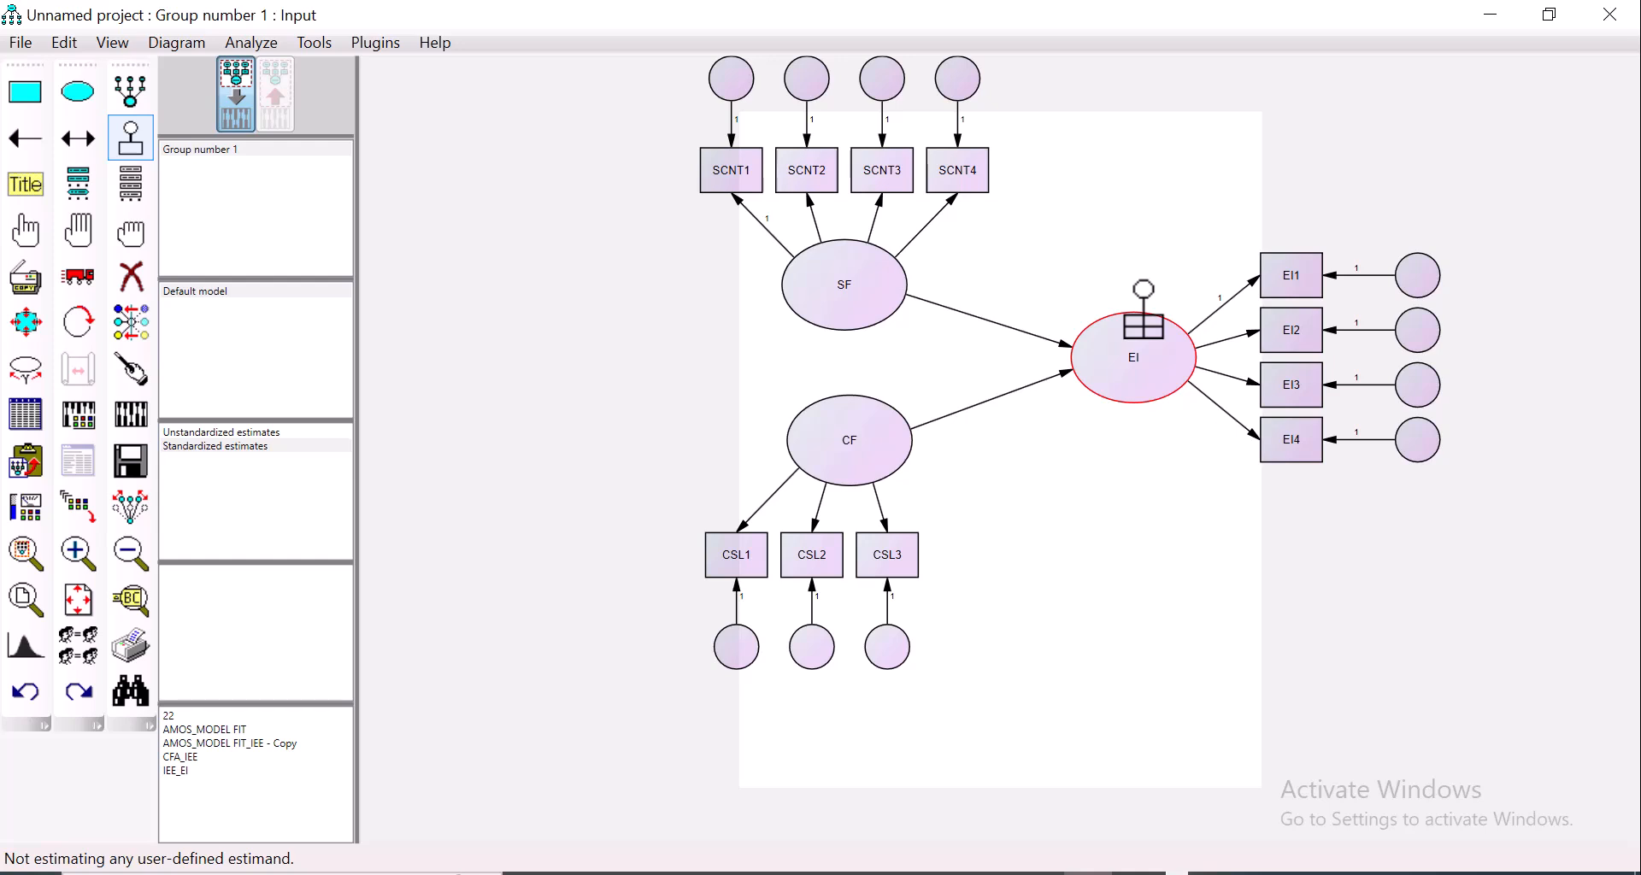
click(1143, 316)
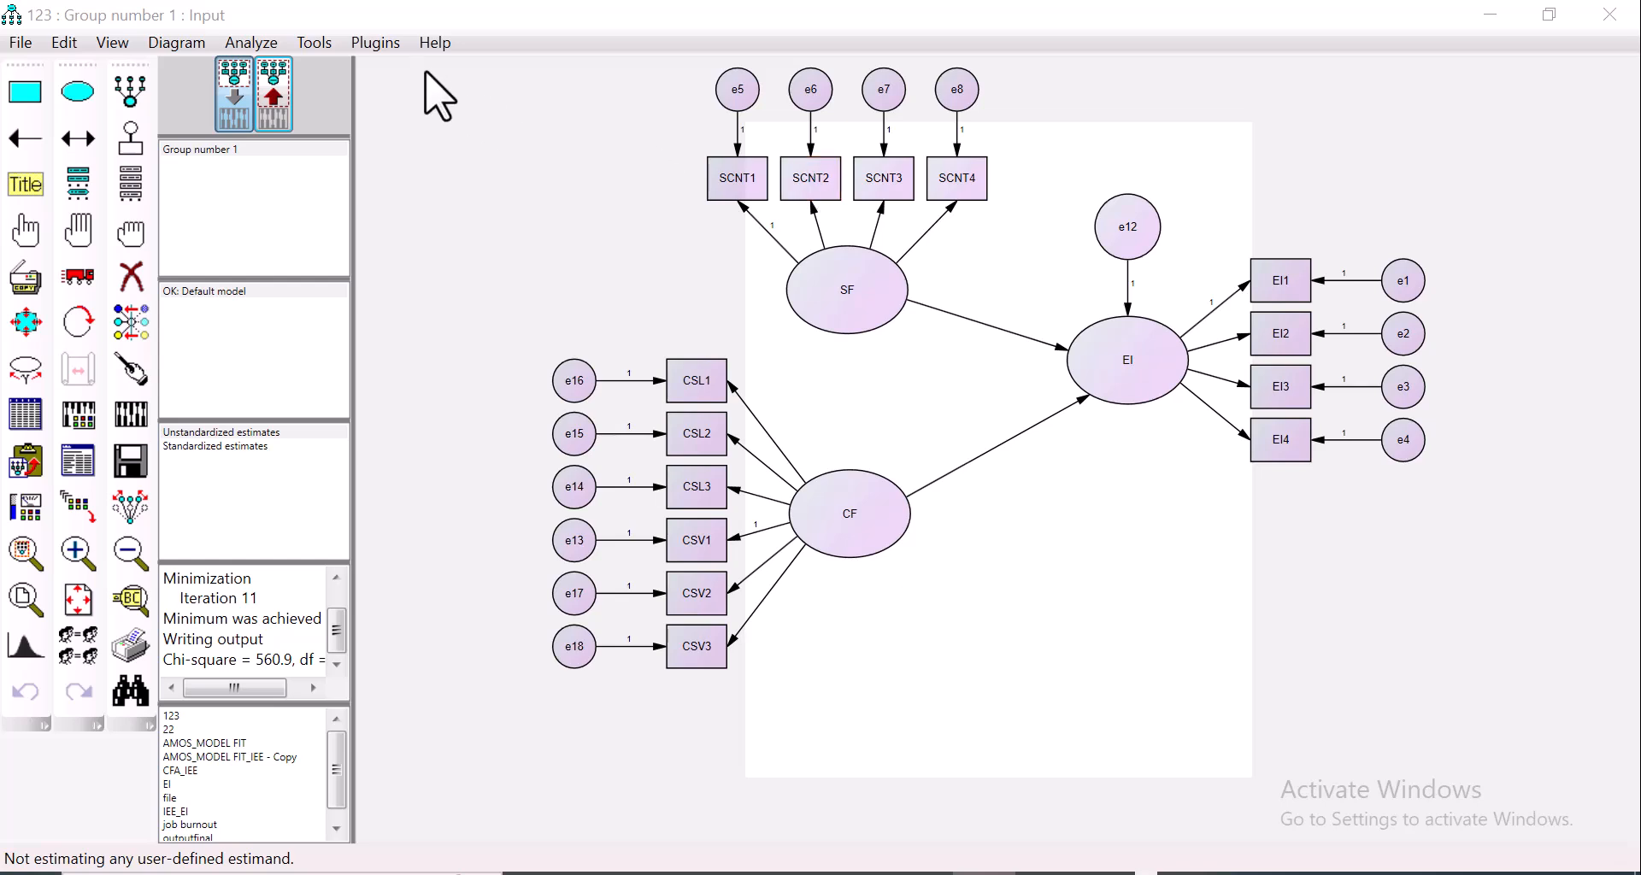
click(378, 44)
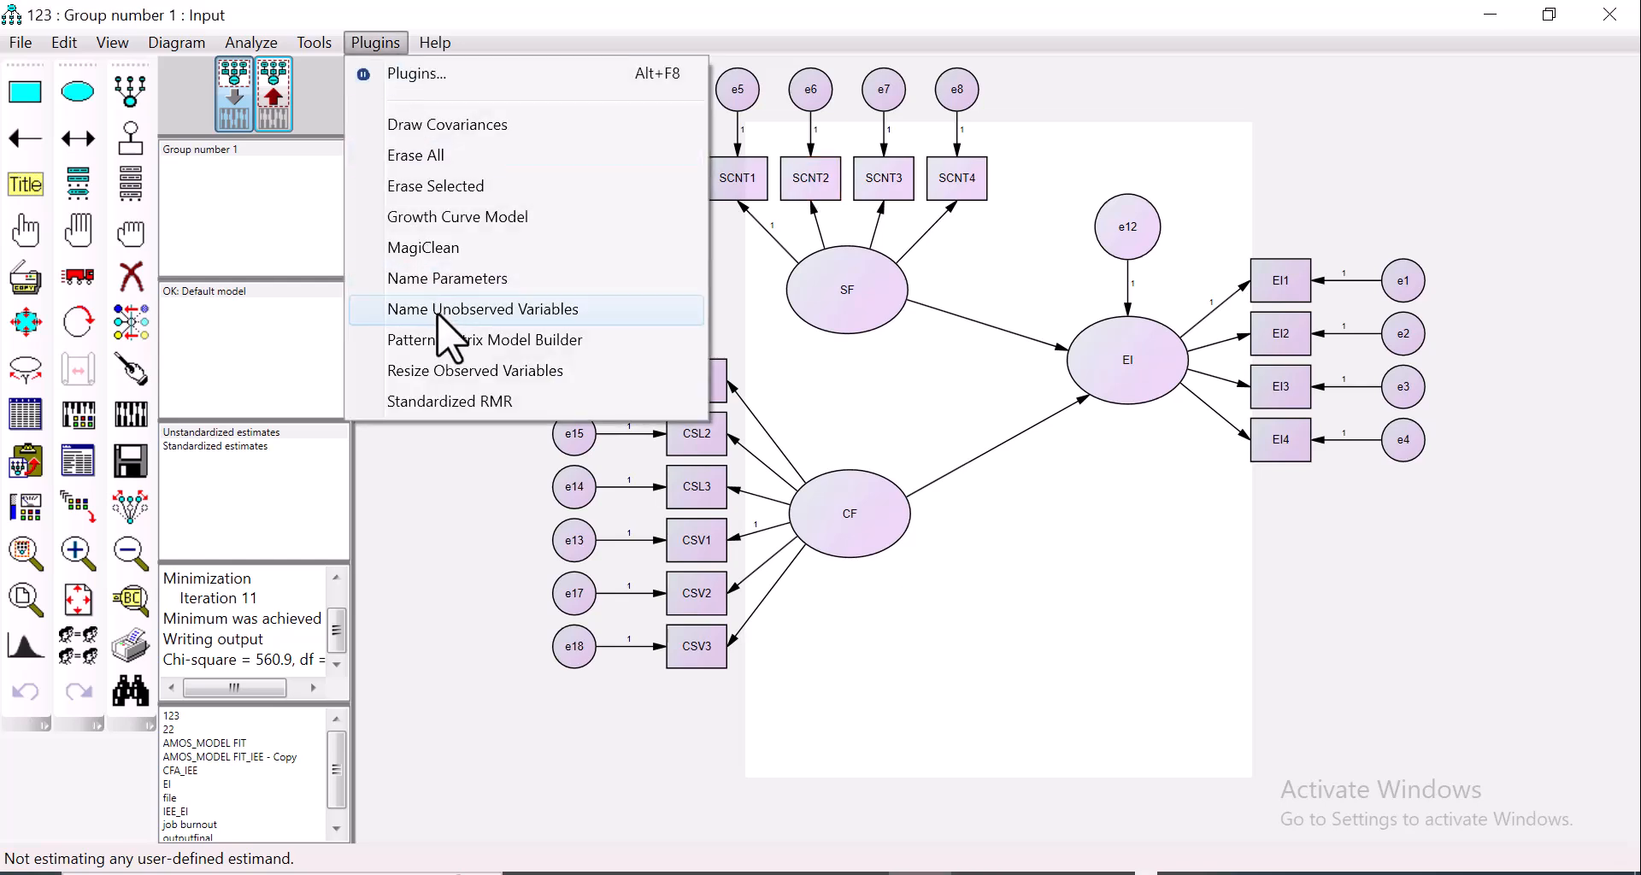
click(720, 43)
Step: Review the output options and the estimation method in the analysis properties, leaving the settings unchanged
click(78, 415)
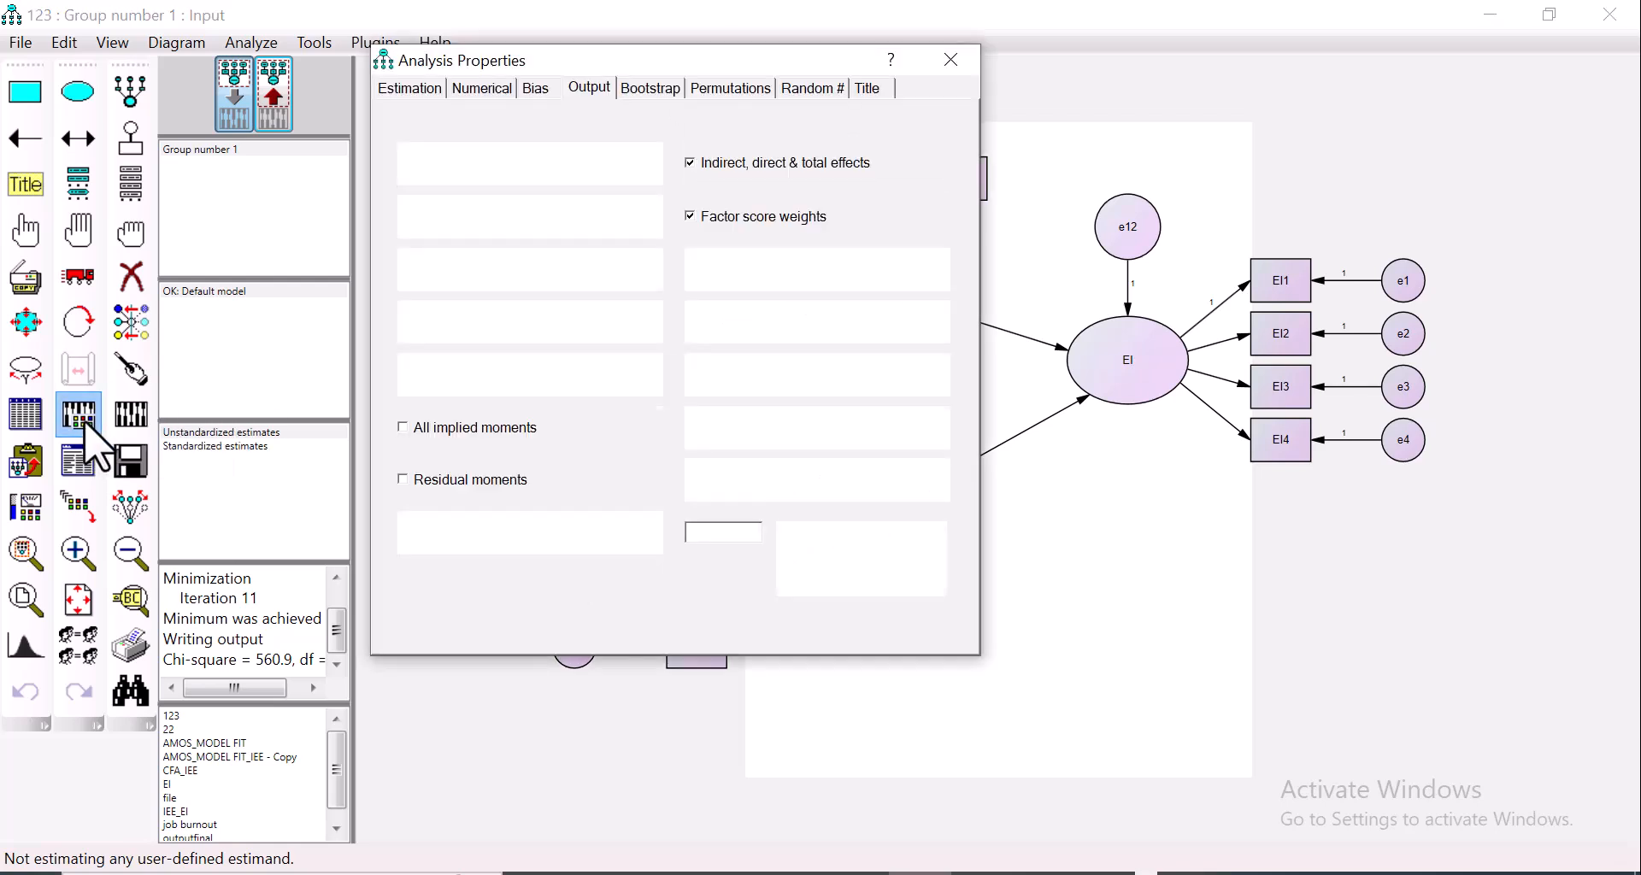
drag(659, 72, 677, 317)
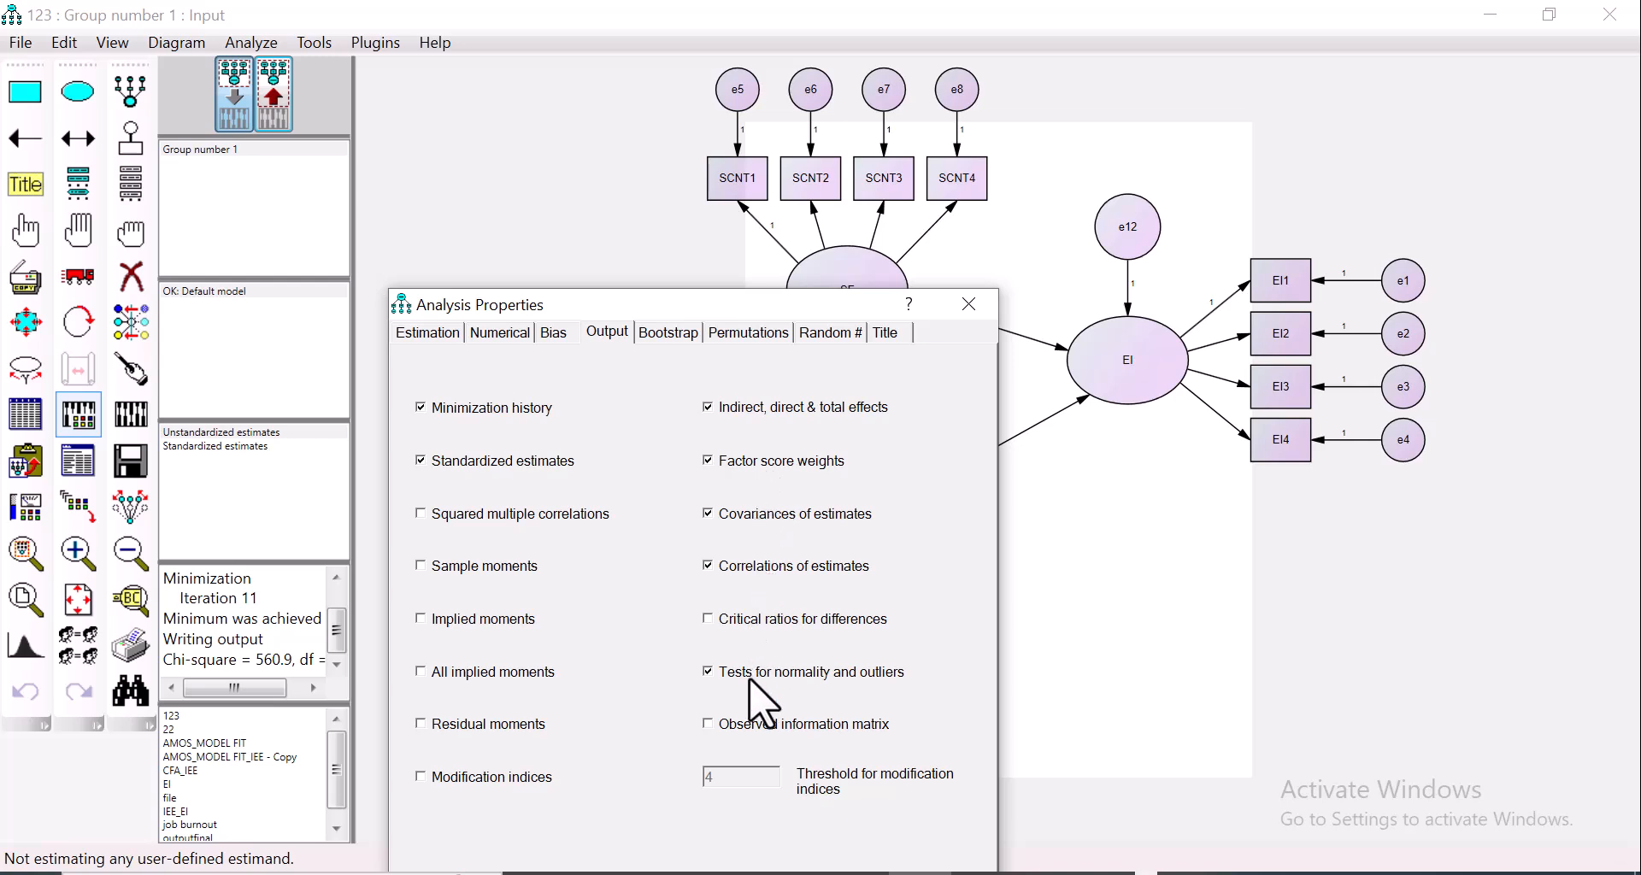
click(436, 331)
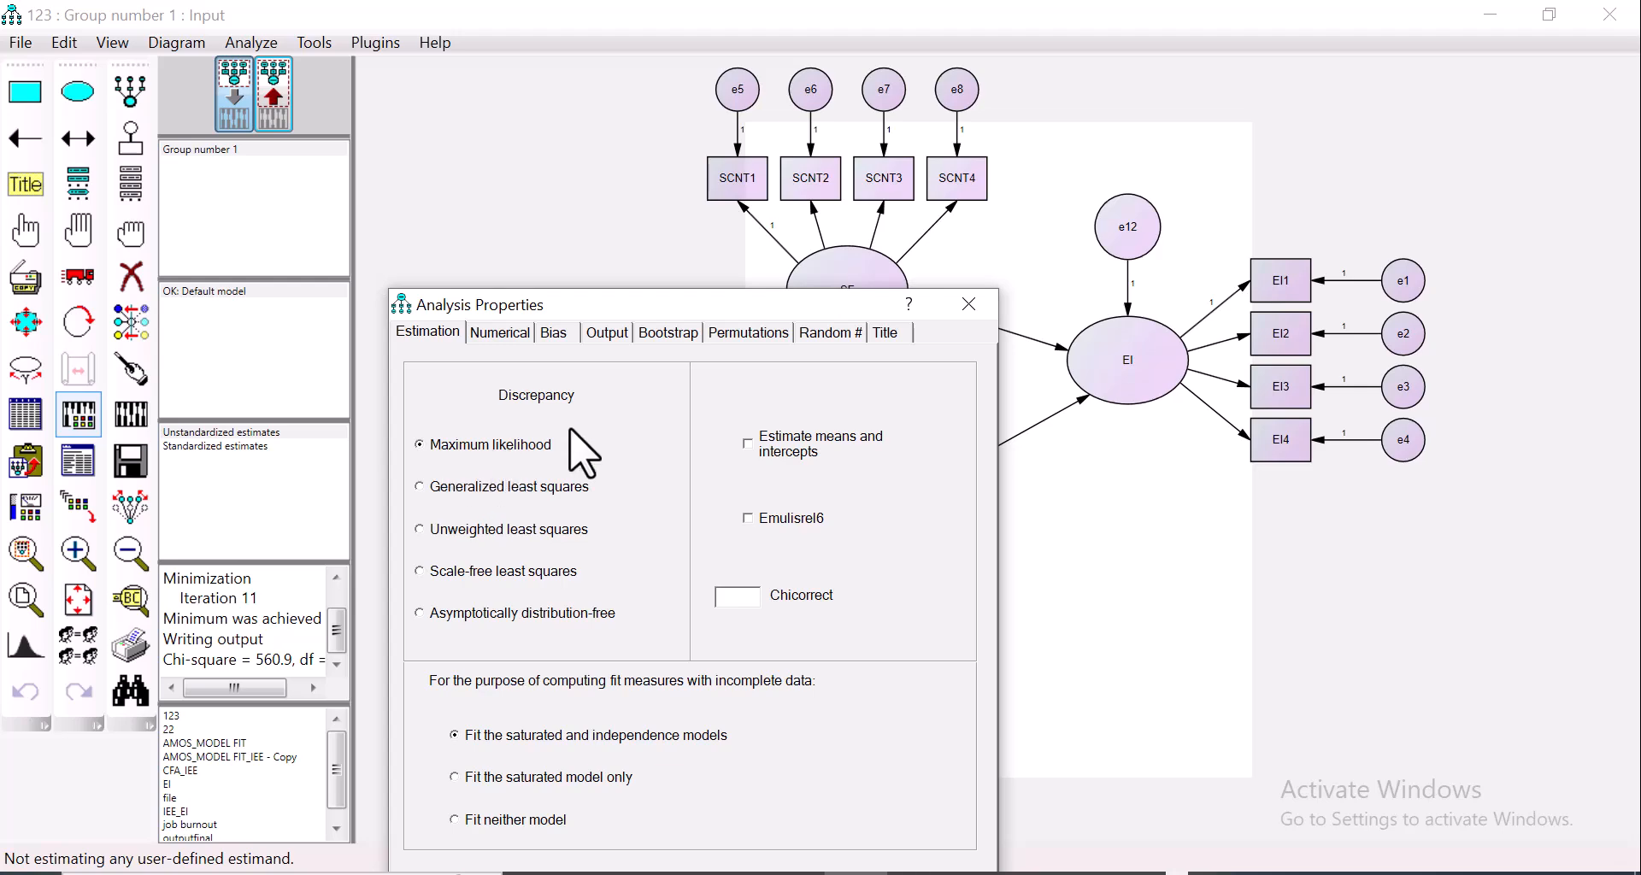
click(974, 306)
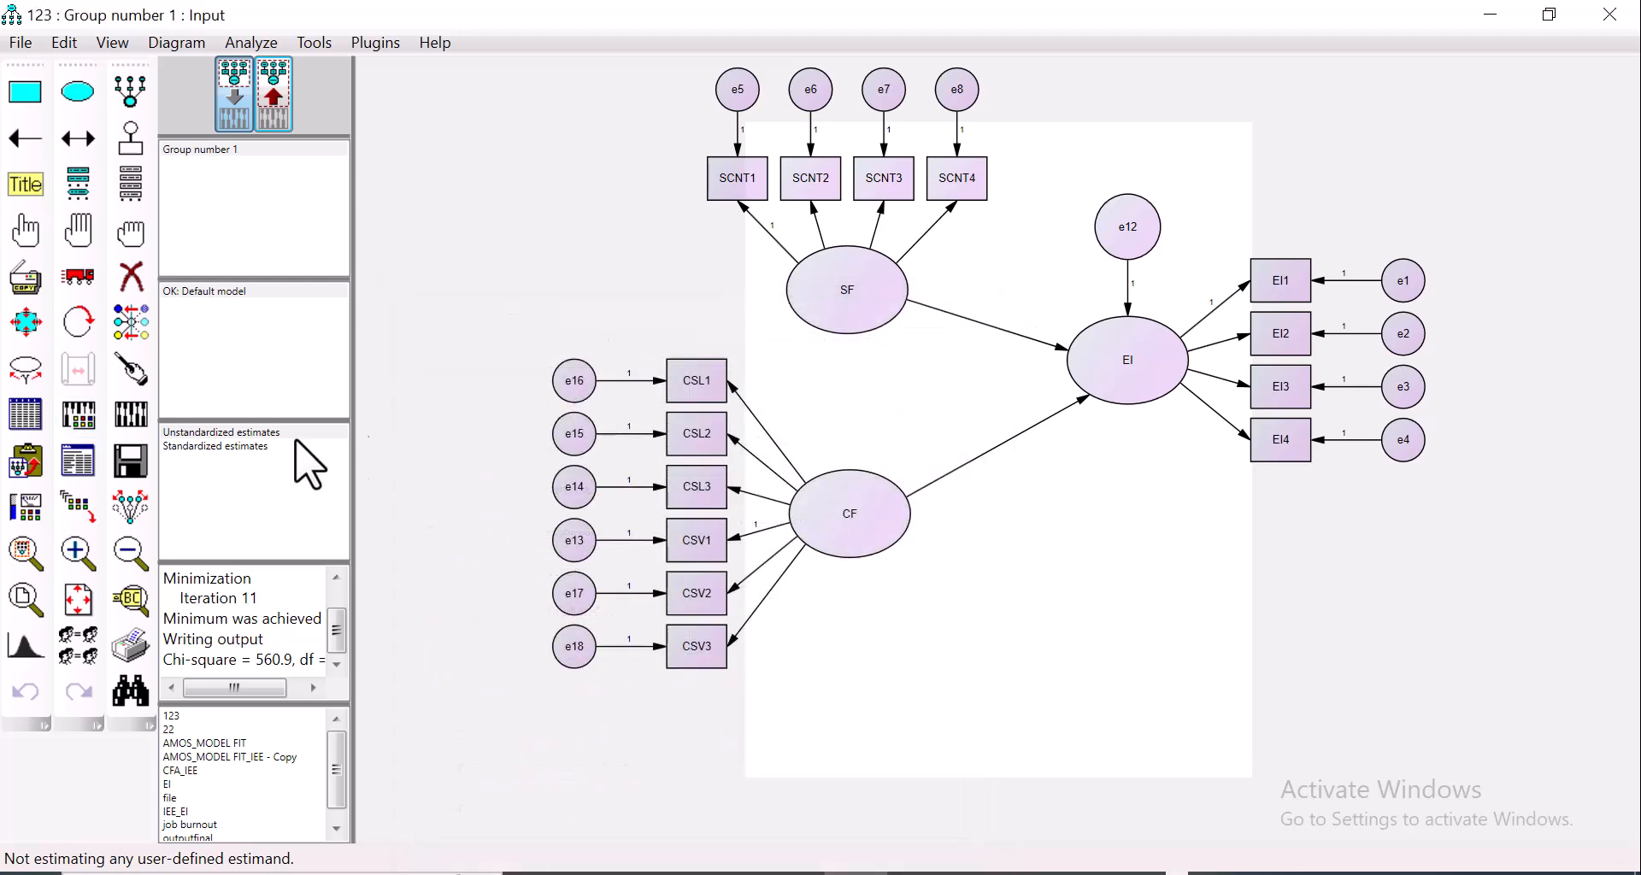
Step: Calculate the estimates, proceeding with SF and CF uncorrelated, and show the unstandardized estimates on the path diagram
click(128, 417)
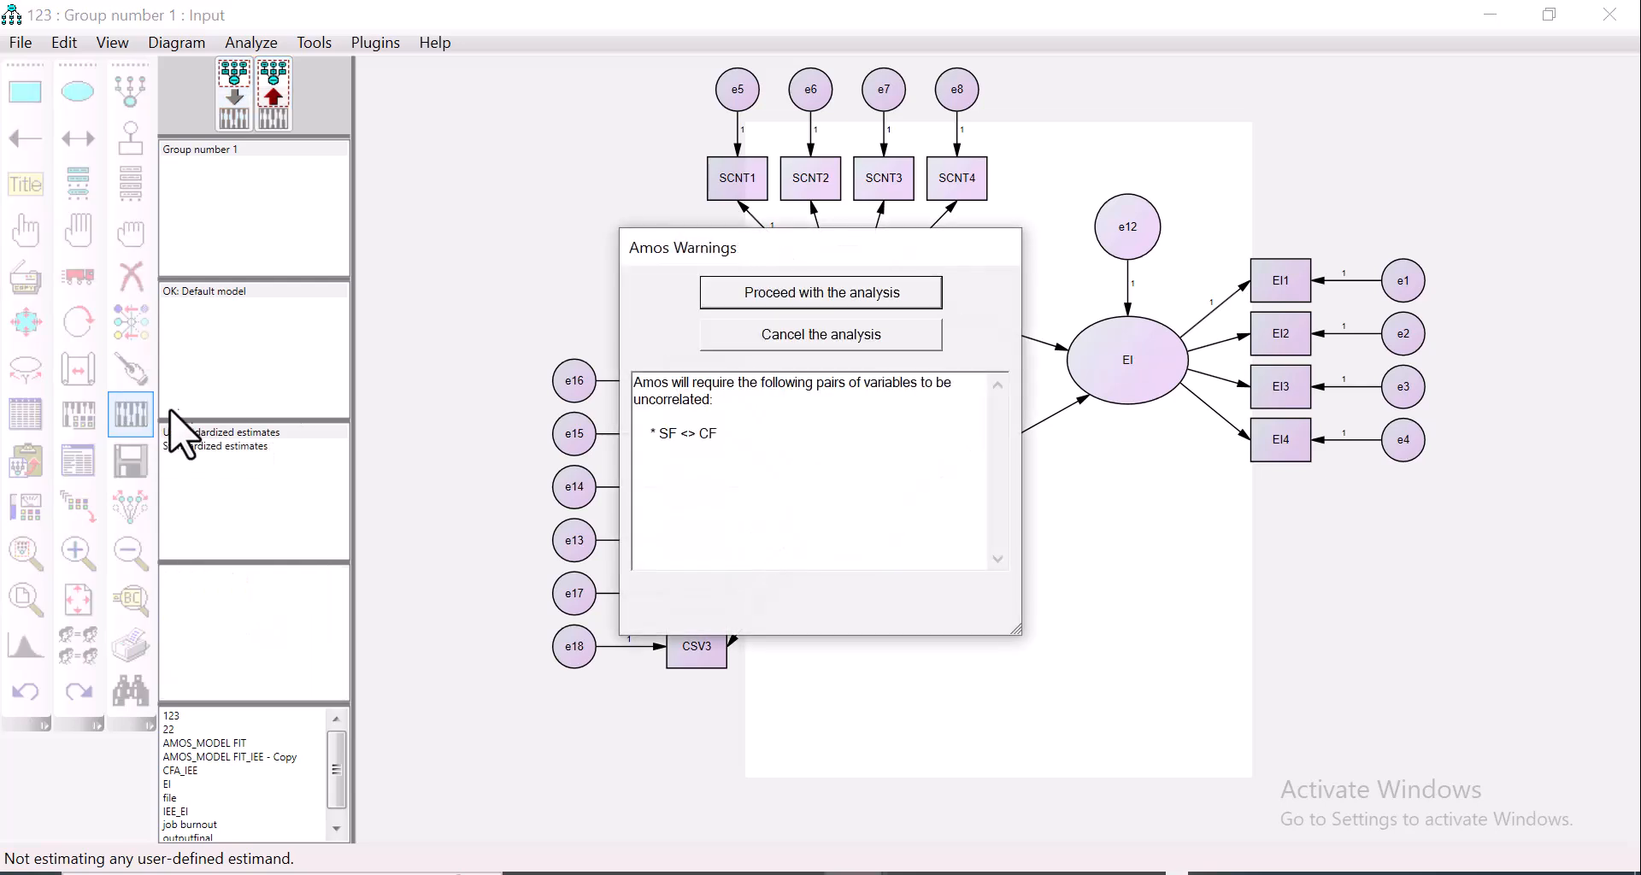
click(823, 293)
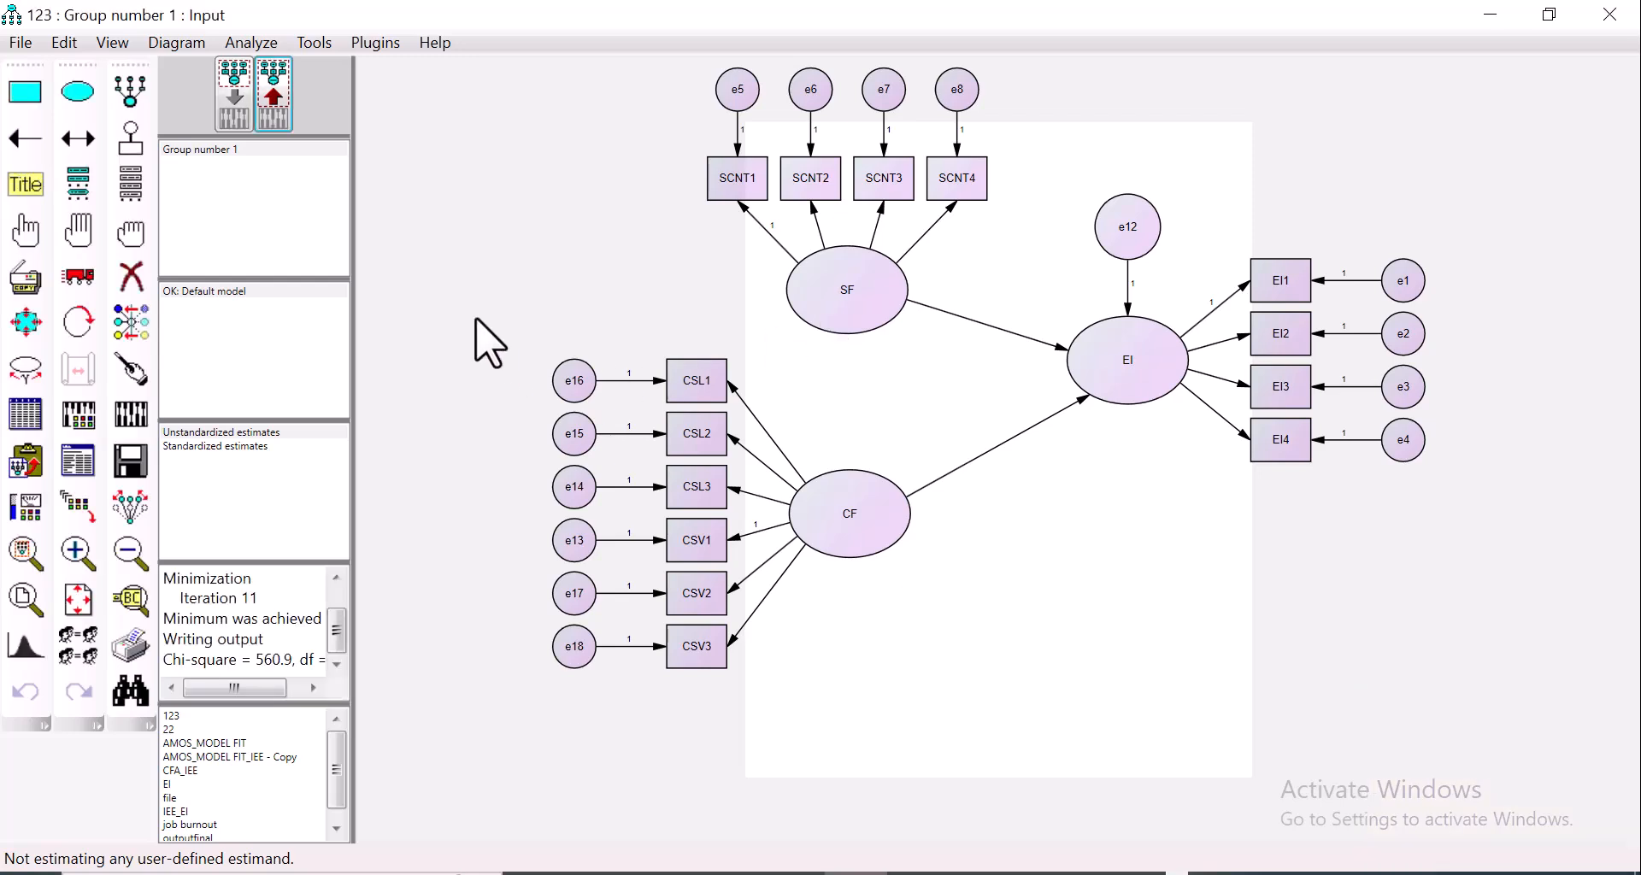
click(273, 101)
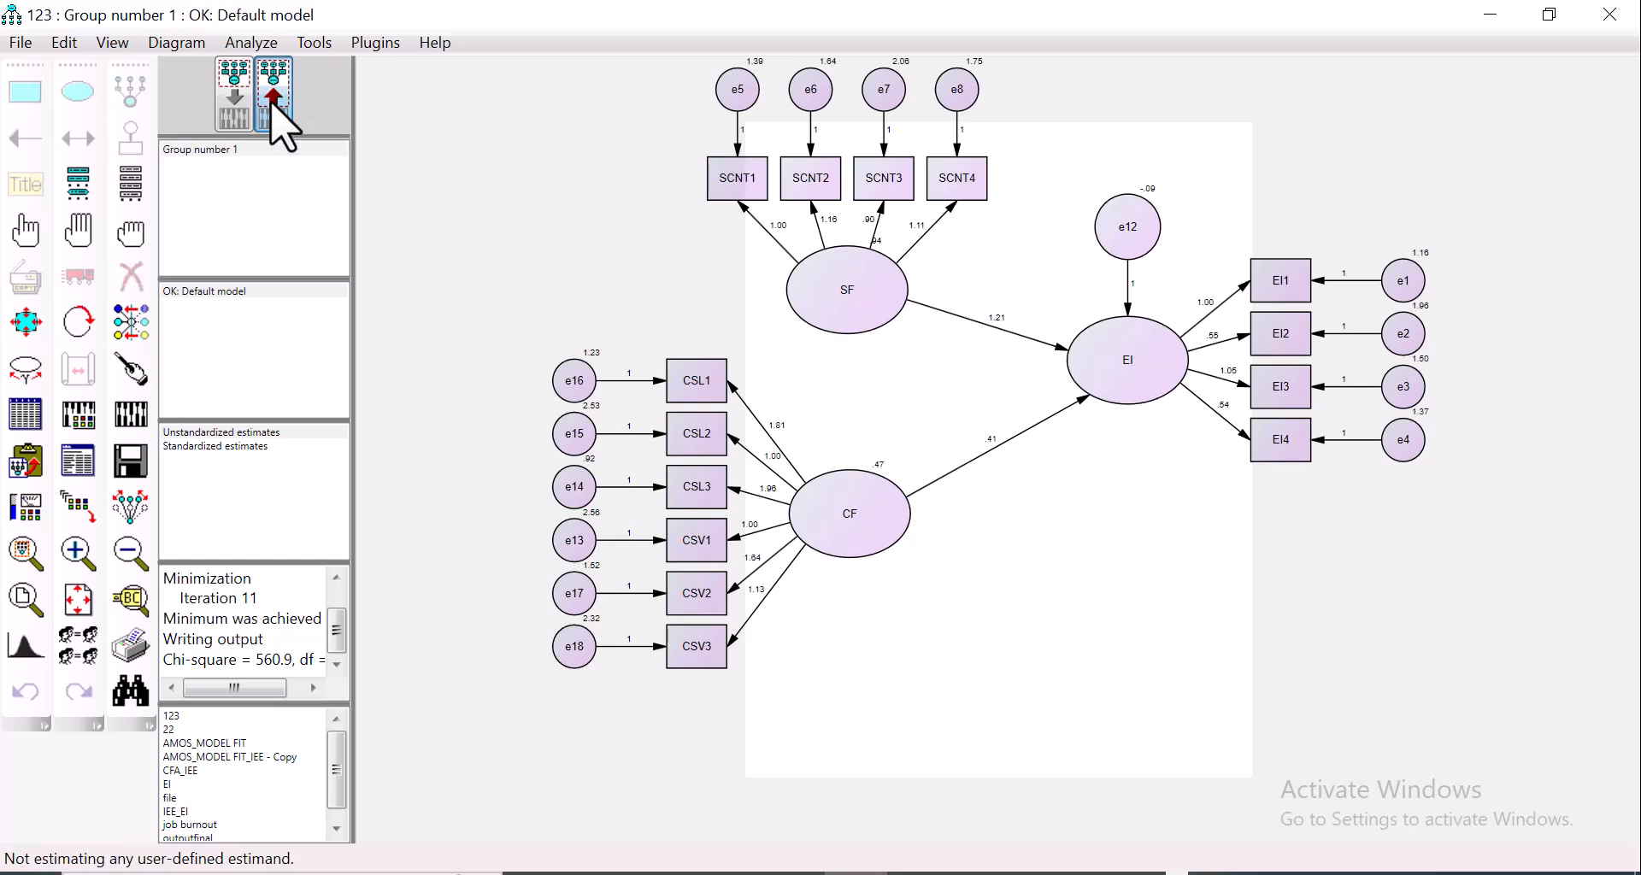
click(255, 433)
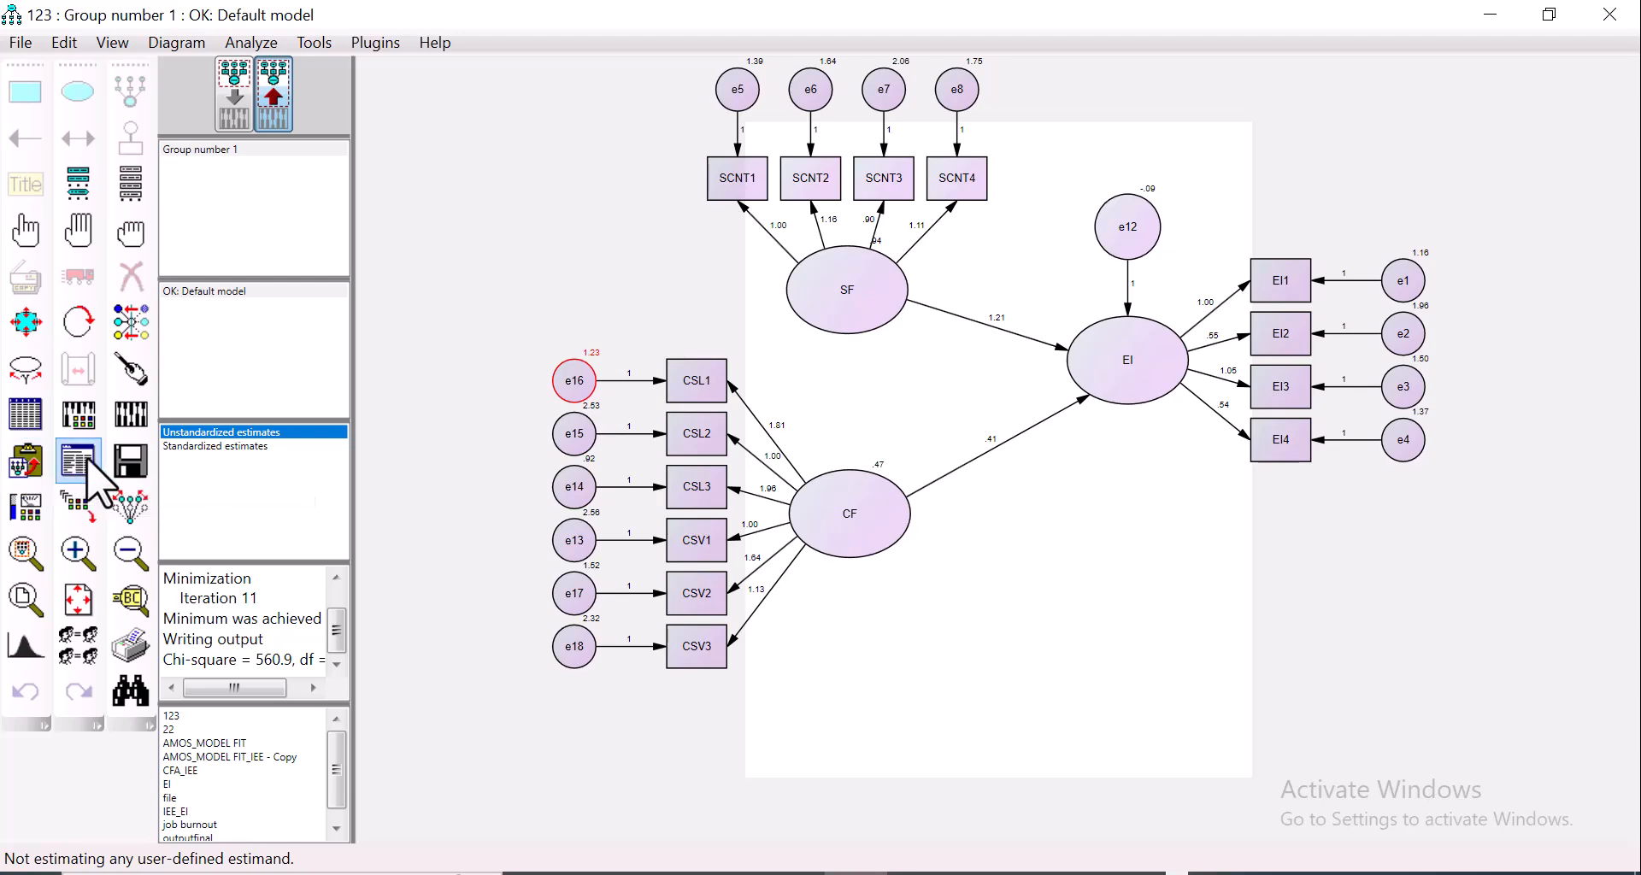
Step: Open the text output in a maximized window and examine the regression weights and P values under Estimates
click(90, 463)
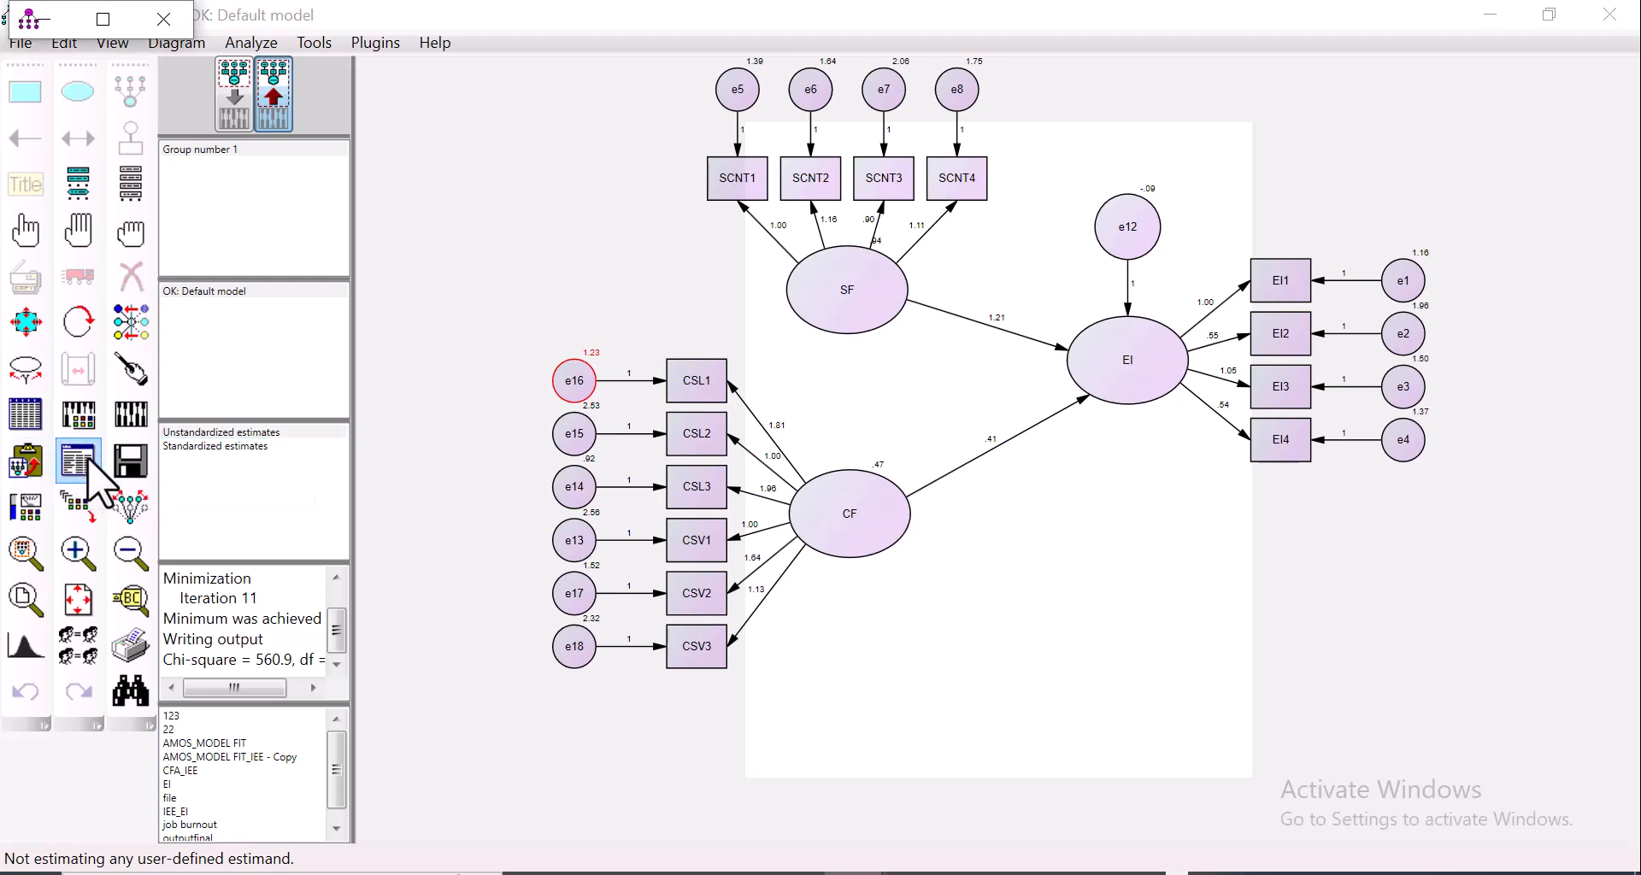
click(102, 19)
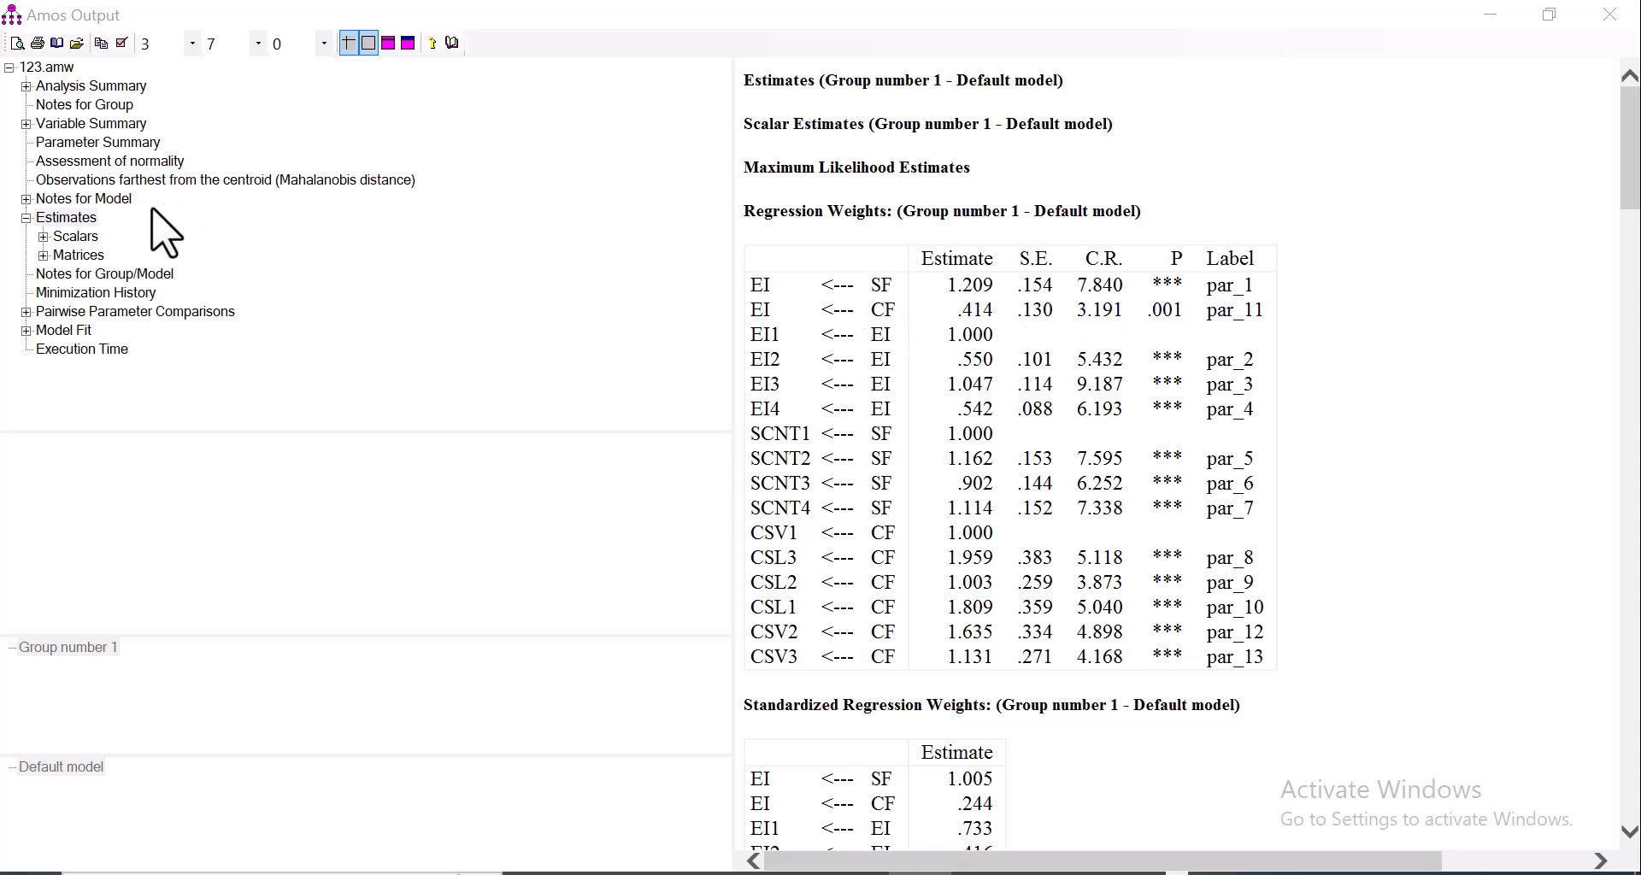
click(61, 219)
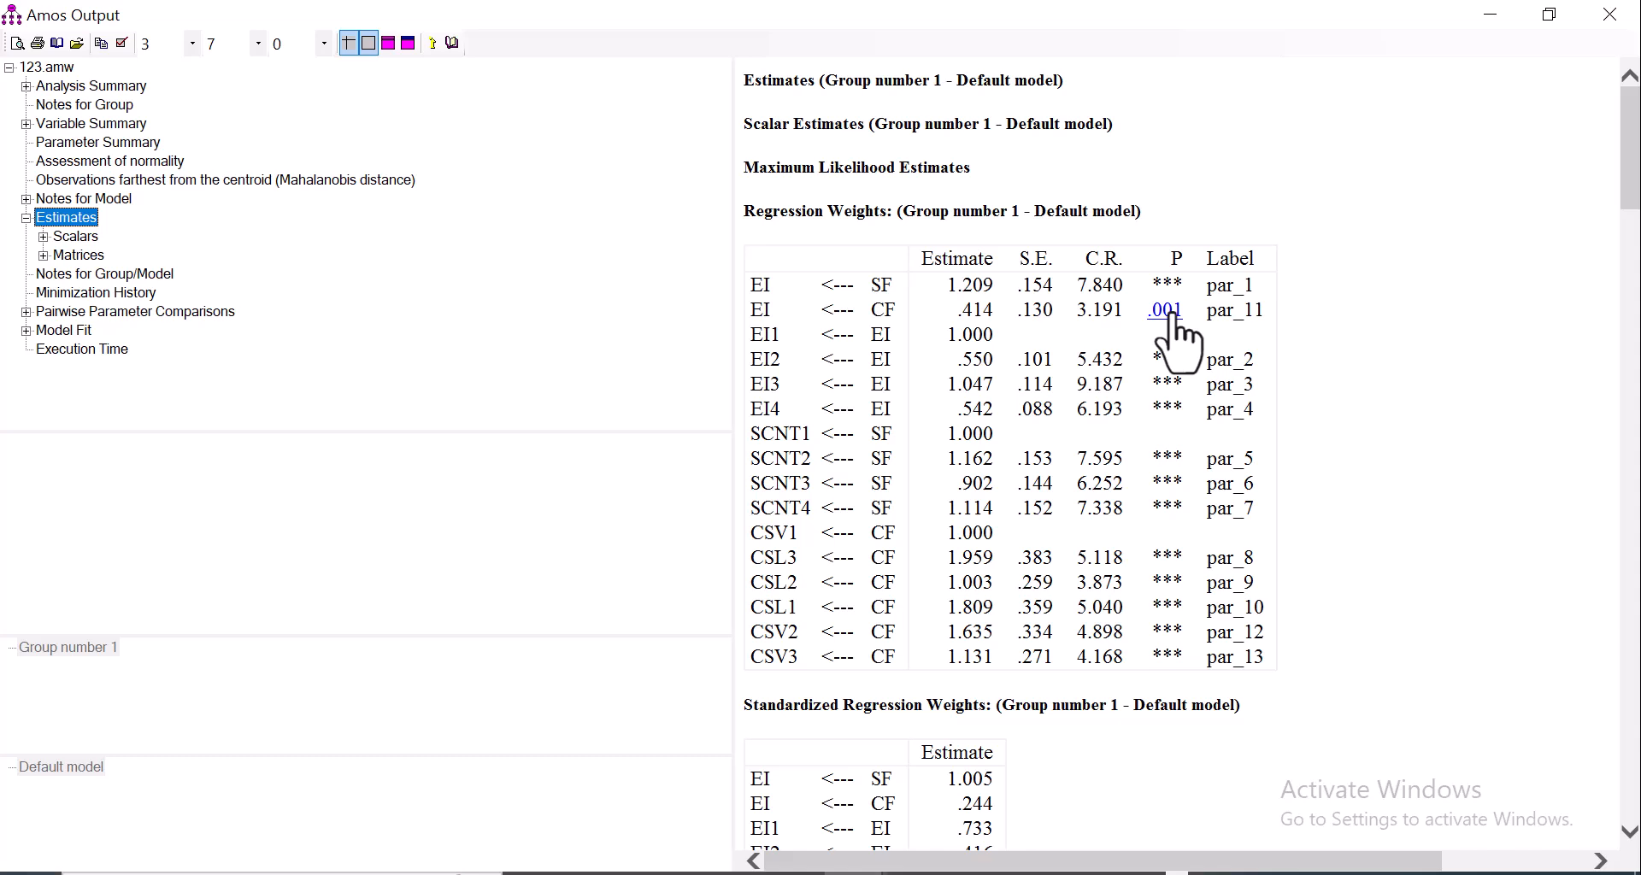
click(775, 171)
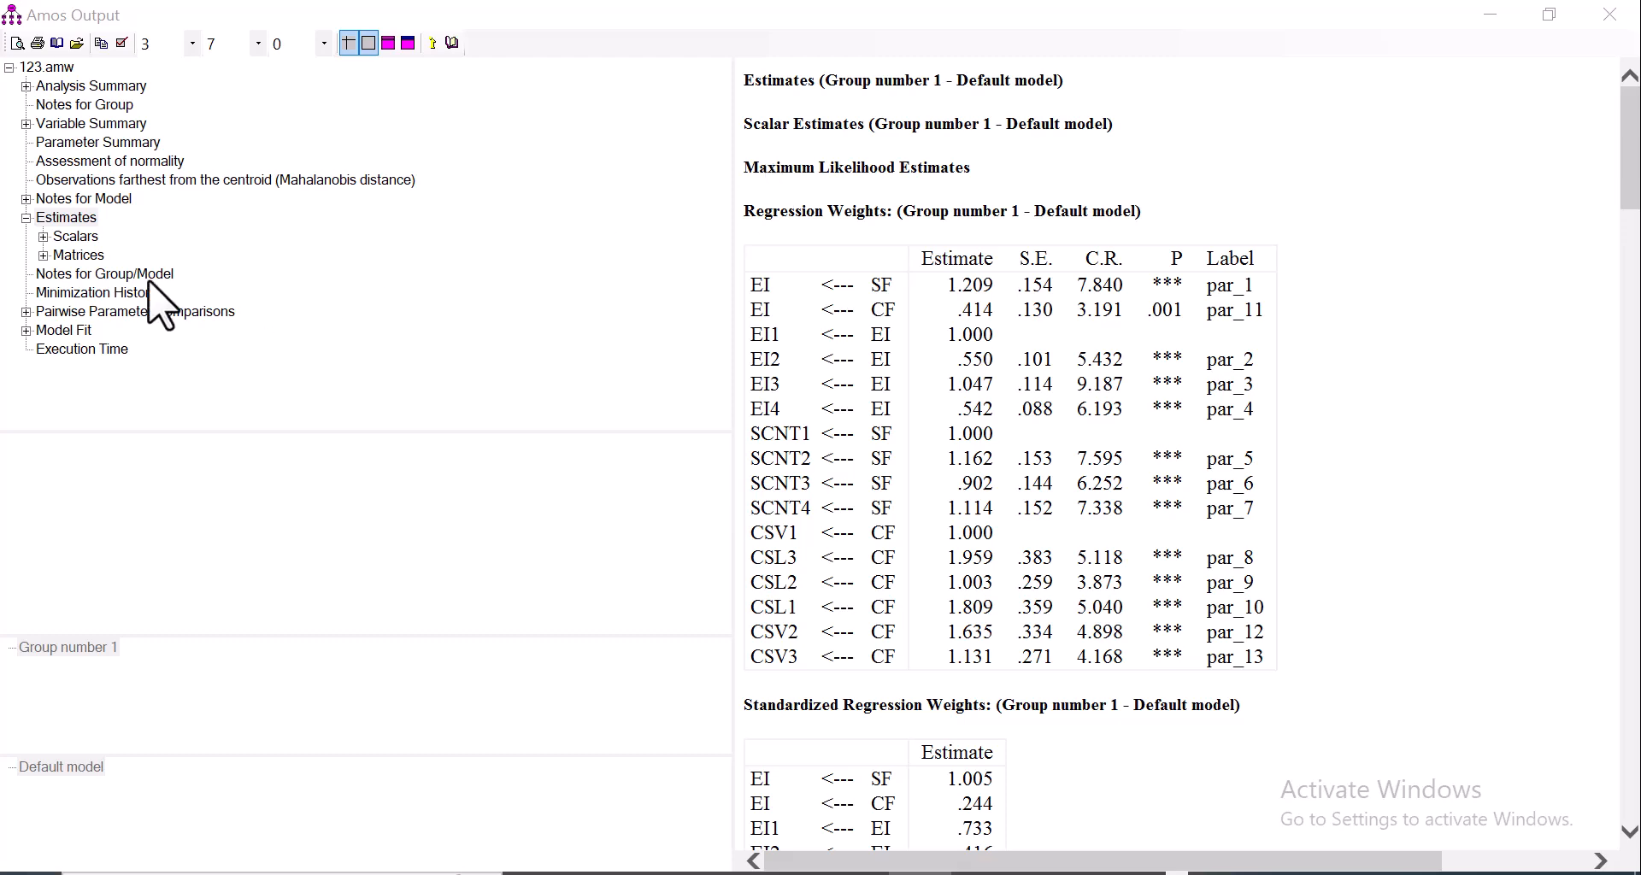
Step: Examine the Model Fit summary in the text output and expand its list of fit measures
click(60, 332)
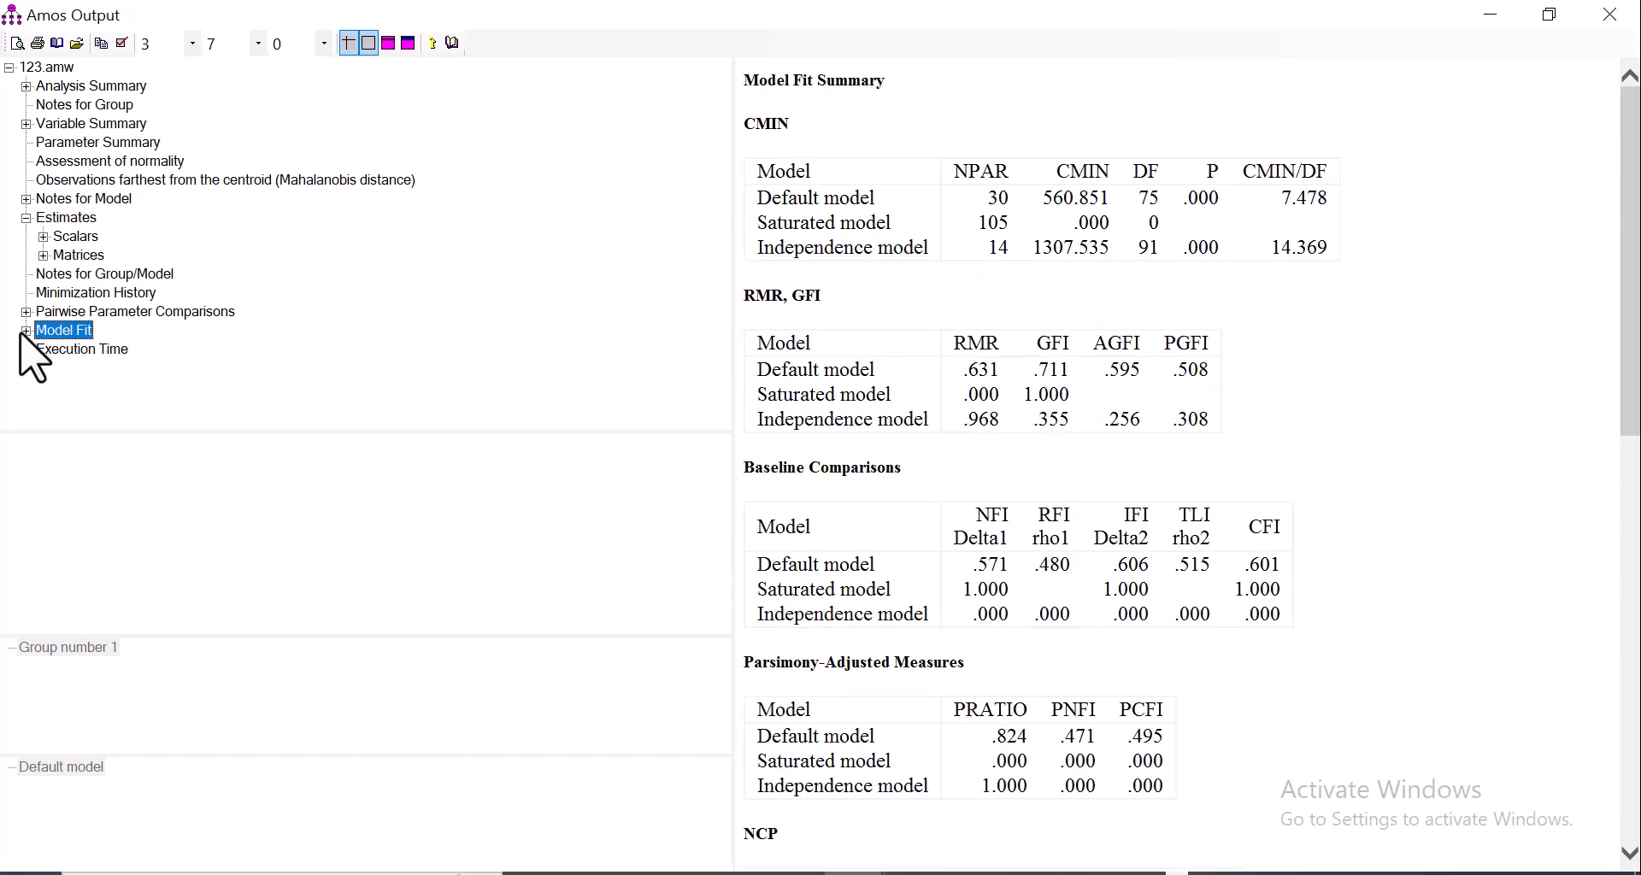
click(31, 334)
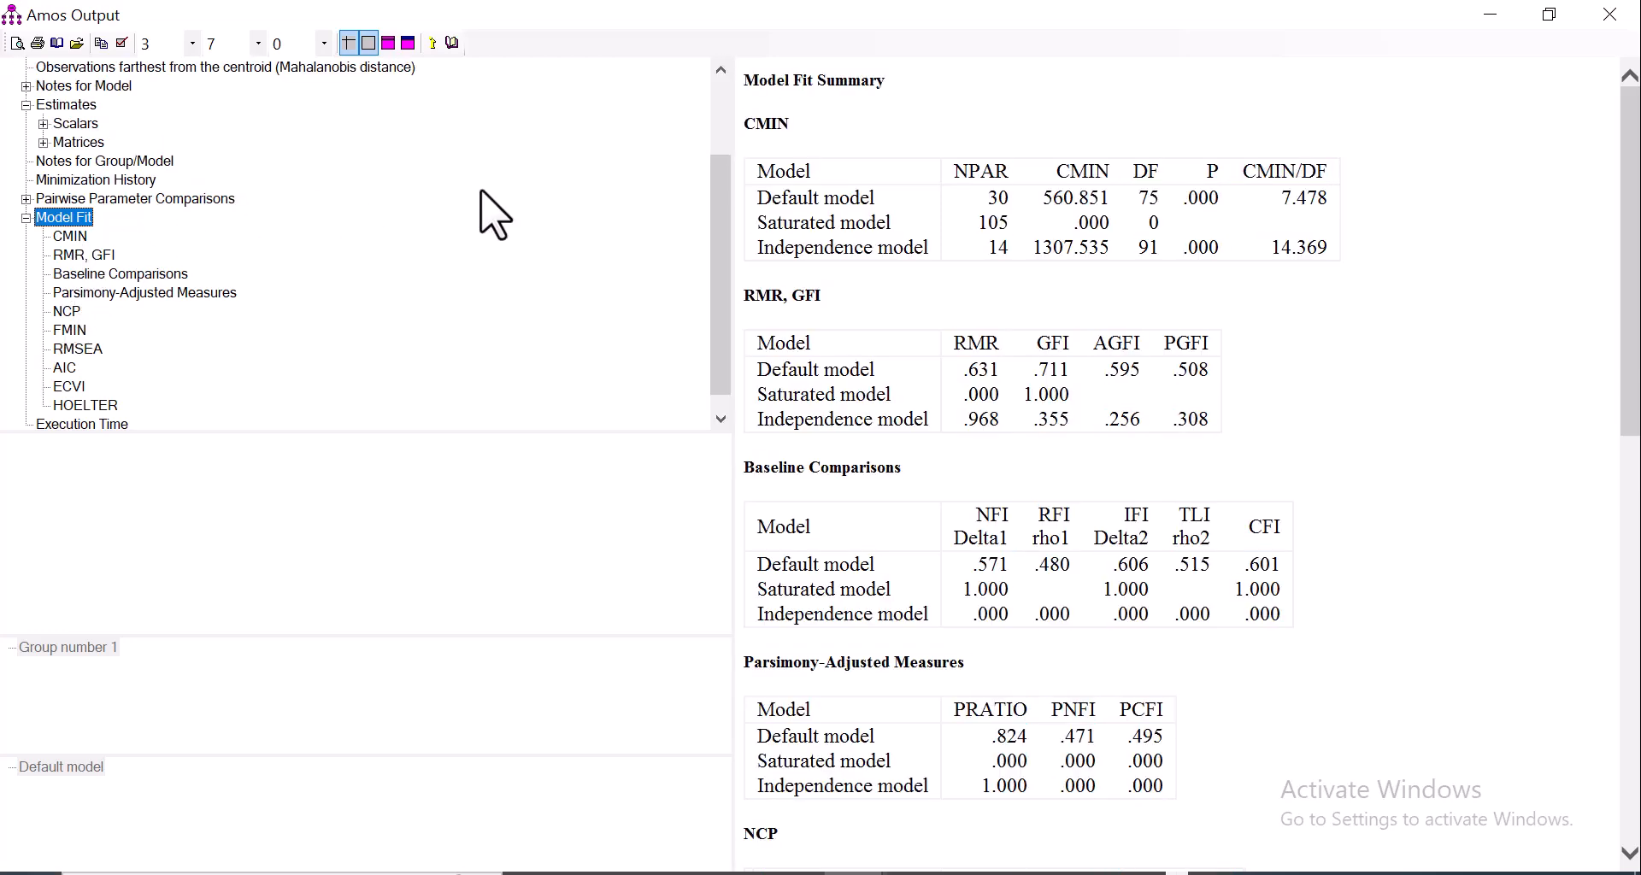
key(alt+Tab)
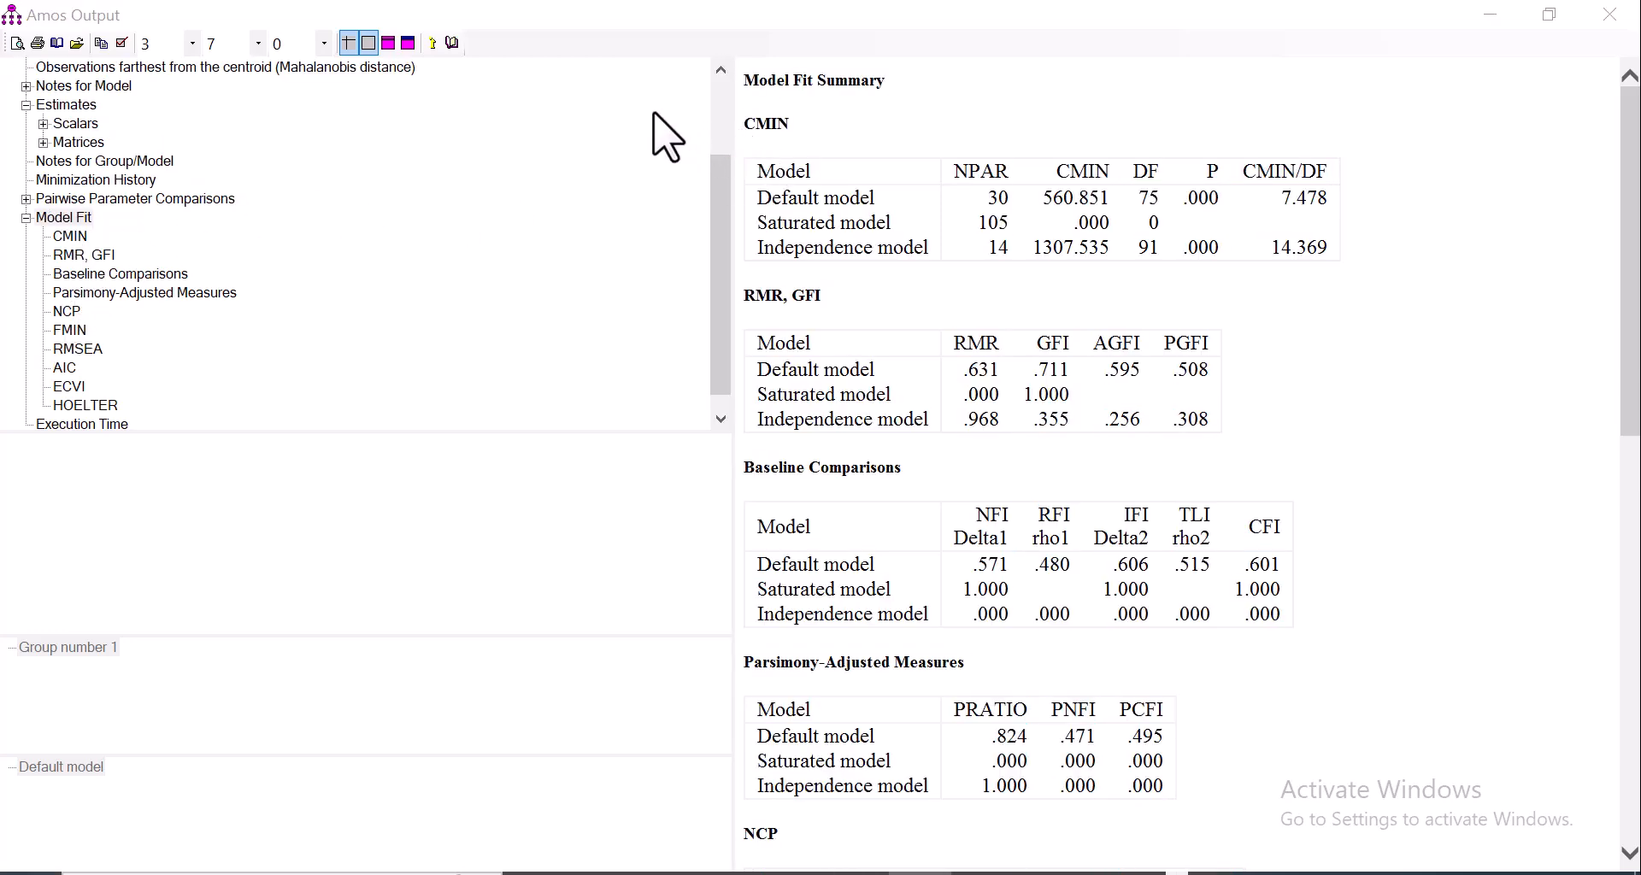